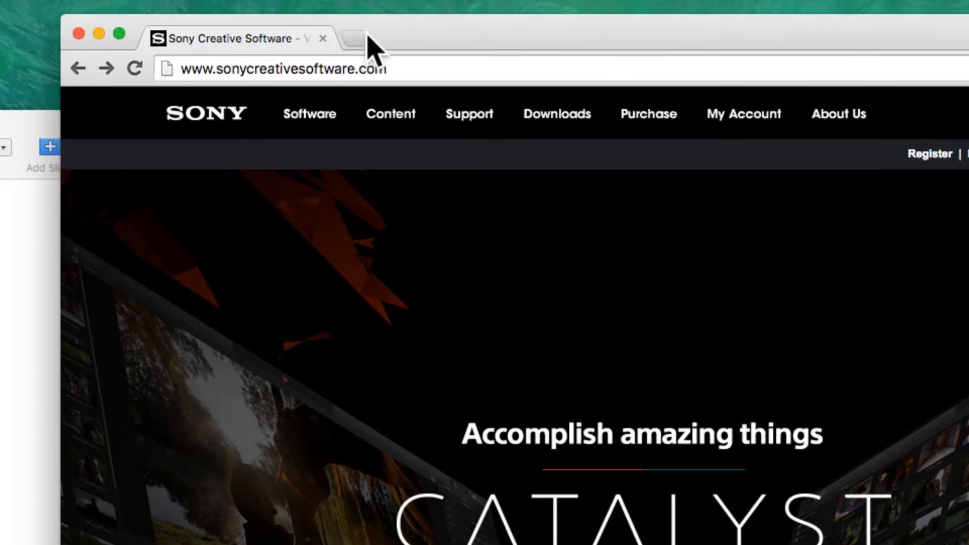
Open the Optical Disc Archive Software download page from the Optical Disc Archive section of Software for Sony Equipment.
{"action": "mouse_move", "coordinate": [497, 123]}
{"action": "mouse_move", "coordinate": [541, 120]}
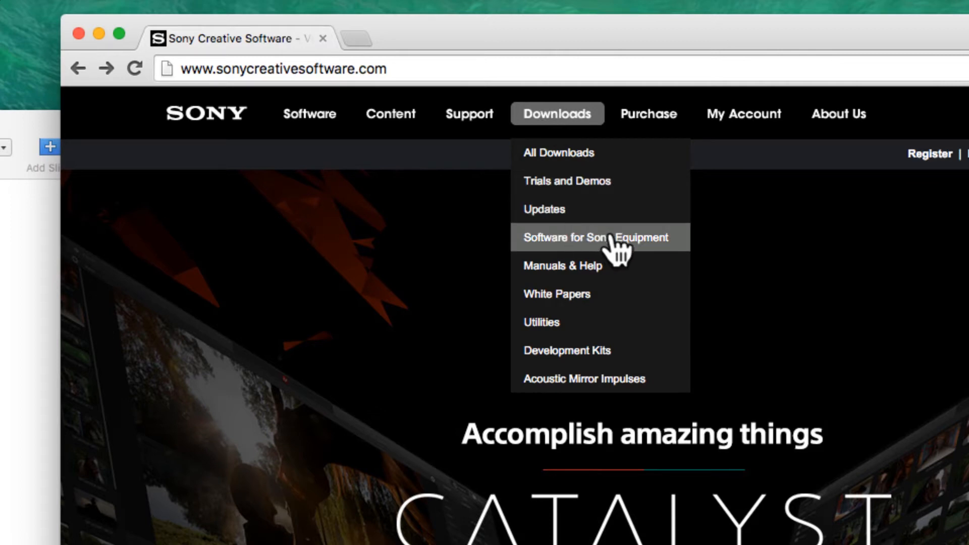
{"action": "left_click", "coordinate": [633, 241]}
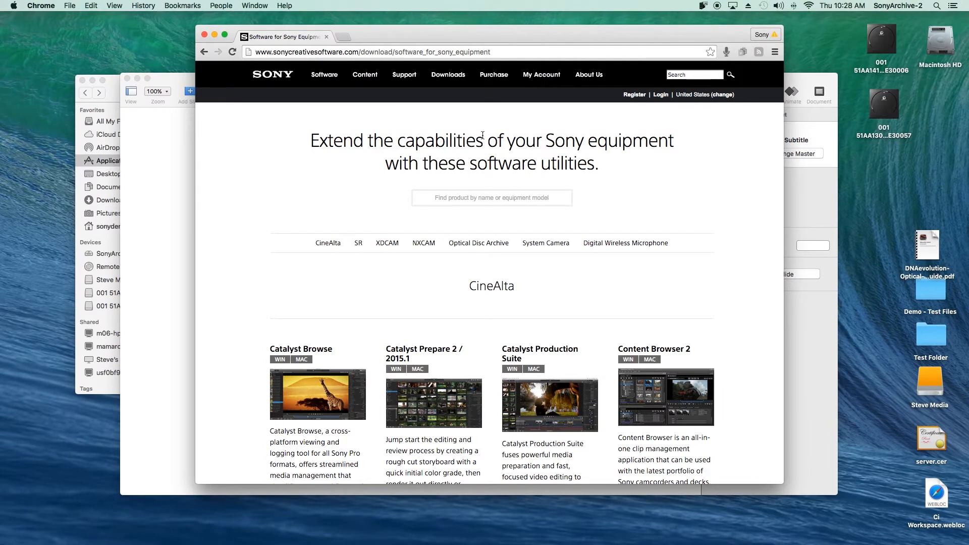
{"action": "left_click", "coordinate": [467, 246]}
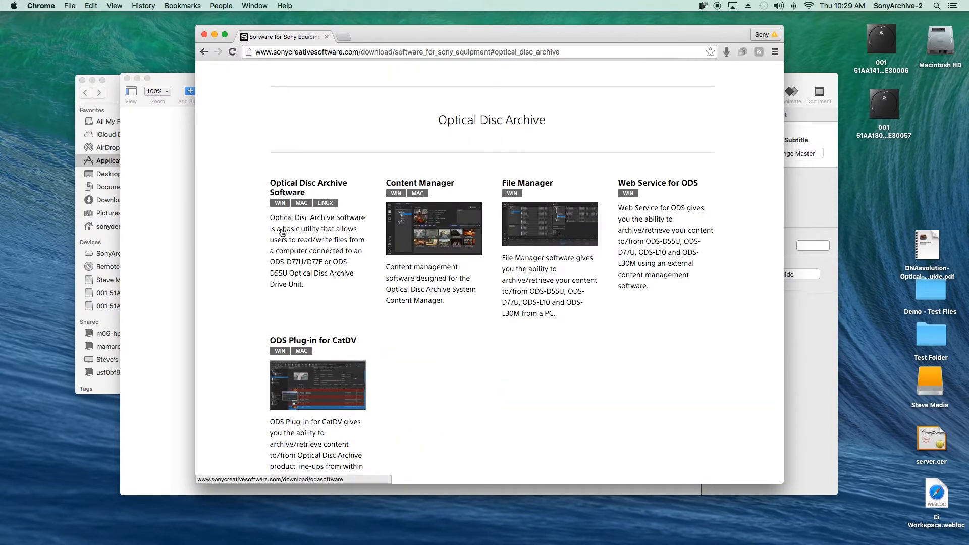
{"action": "left_click", "coordinate": [301, 232]}
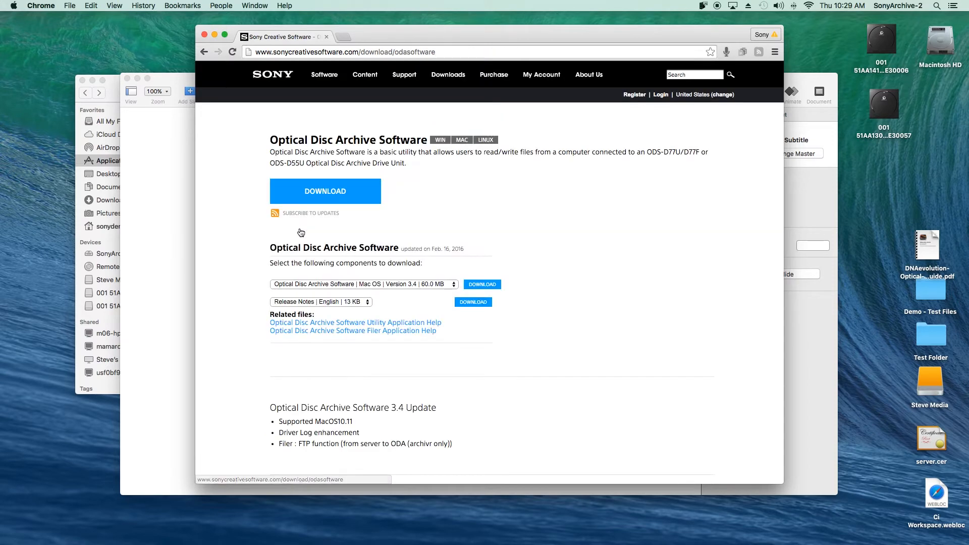
Choose the Mac OS Version 3.4 software package and open the English release notes.
{"action": "left_click", "coordinate": [454, 285]}
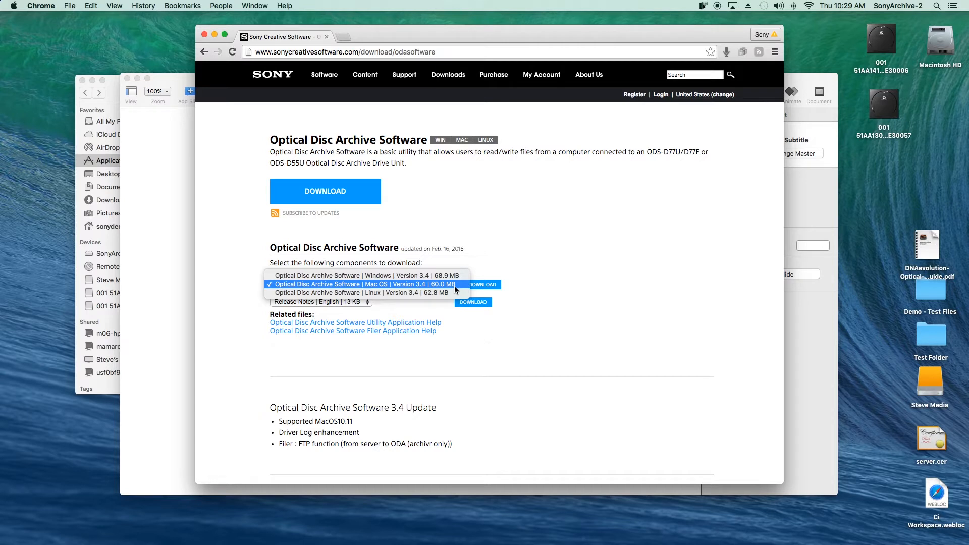
{"action": "left_click", "coordinate": [454, 285]}
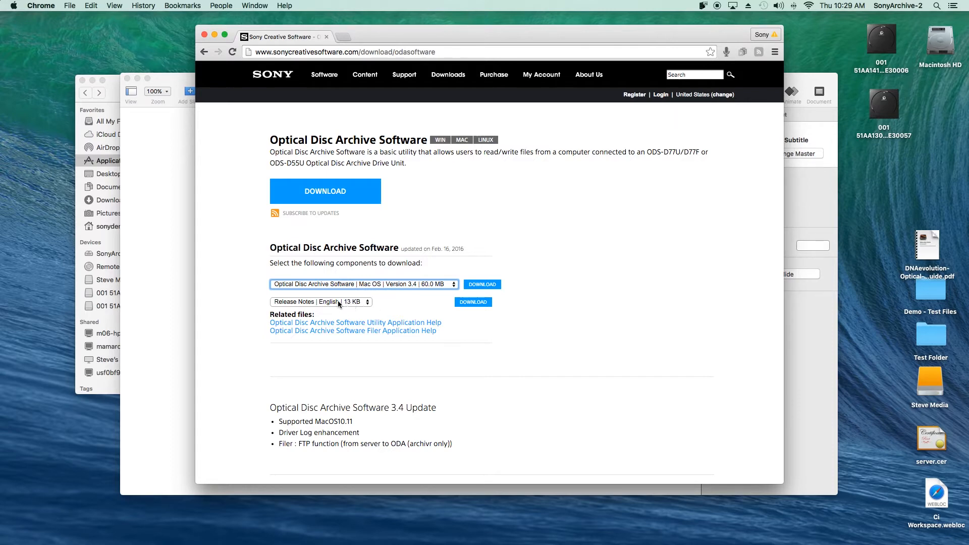
{"action": "left_click", "coordinate": [458, 299]}
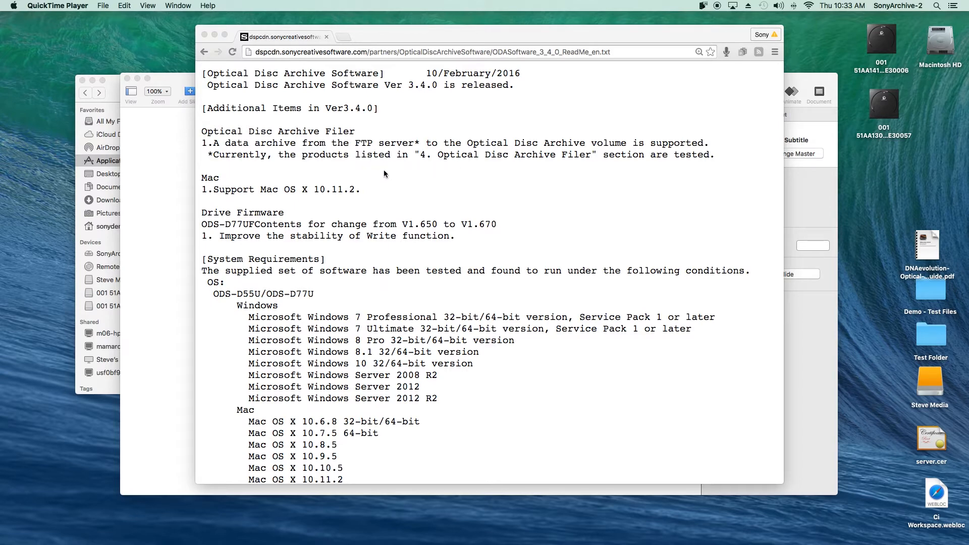
Examine the release notes' list of products tested for archiving from an FTP server to the Optical Disc Archive volume.
{"action": "scroll", "coordinate": [385, 172], "scroll_direction": "down", "scroll_amount": 10}
{"action": "scroll", "coordinate": [385, 173], "scroll_direction": "up", "scroll_amount": 5}
{"action": "scroll", "coordinate": [384, 172], "scroll_direction": "down", "scroll_amount": 15}
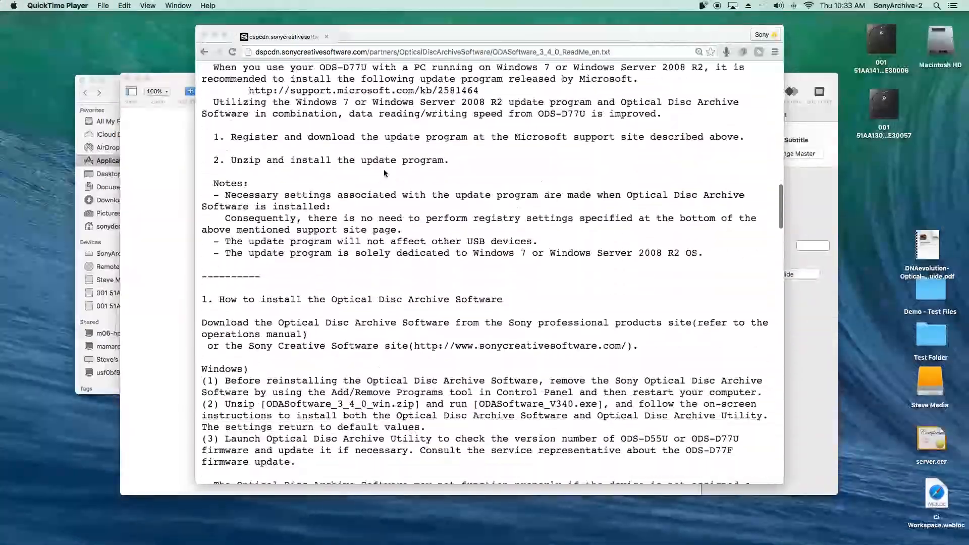
{"action": "scroll", "coordinate": [384, 172], "scroll_direction": "down", "scroll_amount": 20}
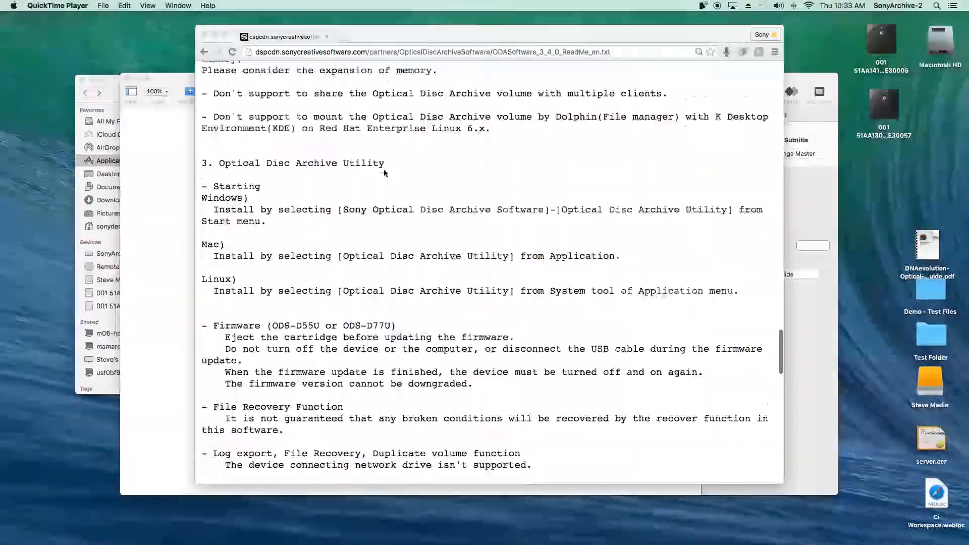
{"action": "scroll", "coordinate": [385, 172], "scroll_direction": "down", "scroll_amount": 15}
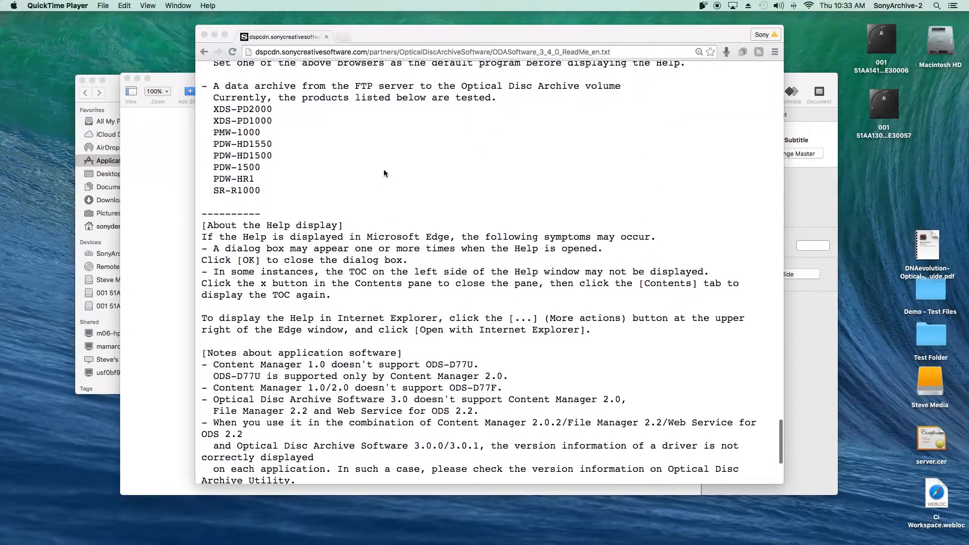
{"action": "scroll", "coordinate": [384, 173], "scroll_direction": "up", "scroll_amount": 3}
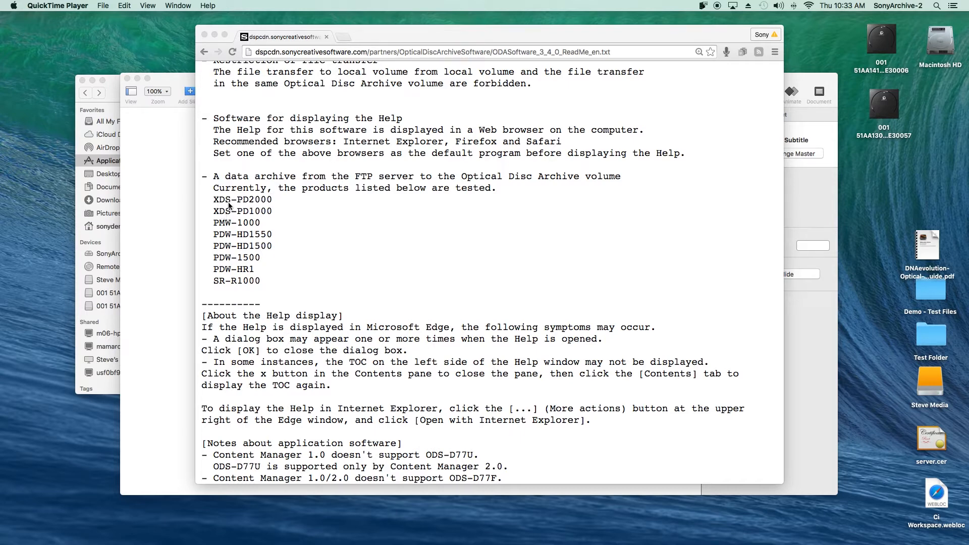
{"action": "scroll", "coordinate": [277, 208], "scroll_direction": "up", "scroll_amount": 1}
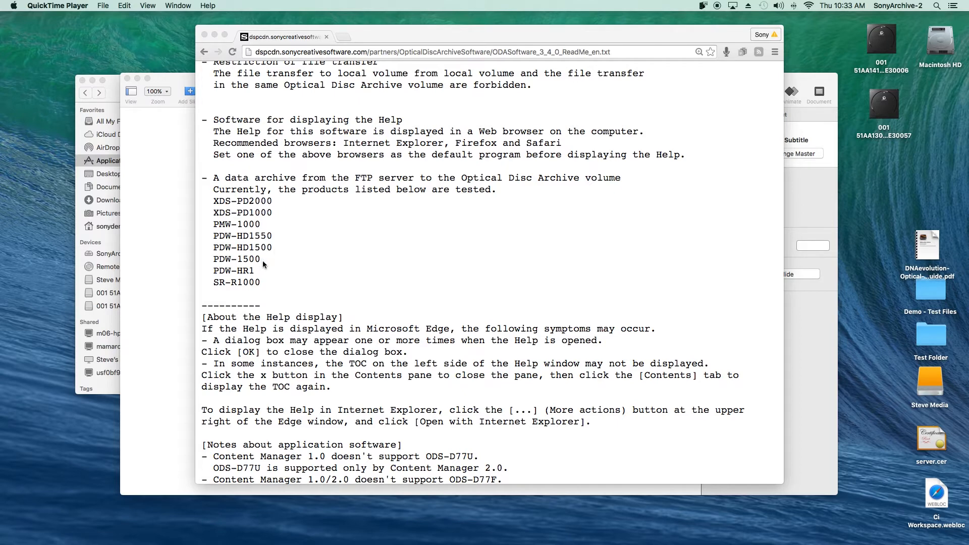
{"action": "scroll", "coordinate": [263, 260], "scroll_direction": "down", "scroll_amount": 1}
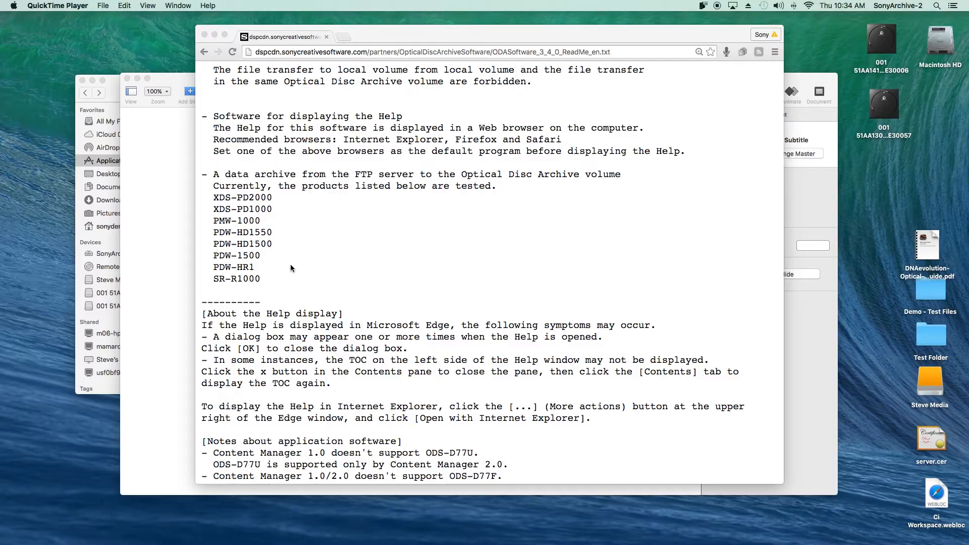
{"action": "scroll", "coordinate": [331, 234], "scroll_direction": "down", "scroll_amount": 3}
Review the Ver3.4.0 additions, drive firmware changes and supported operating systems for each drive model in the release notes.
{"action": "scroll", "coordinate": [332, 235], "scroll_direction": "up", "scroll_amount": 20}
{"action": "scroll", "coordinate": [332, 234], "scroll_direction": "up", "scroll_amount": 20}
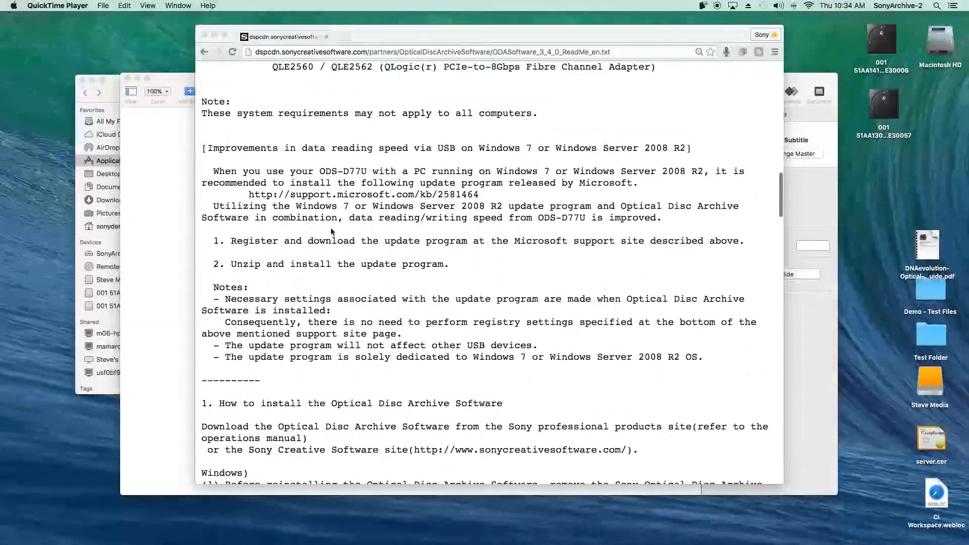
{"action": "scroll", "coordinate": [328, 227], "scroll_direction": "down", "scroll_amount": 1}
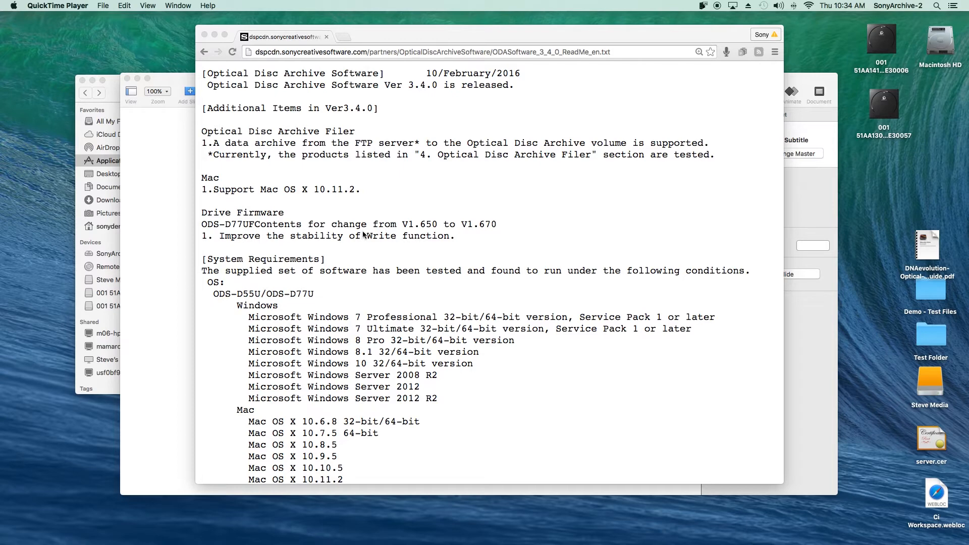
{"action": "scroll", "coordinate": [363, 234], "scroll_direction": "down", "scroll_amount": 2}
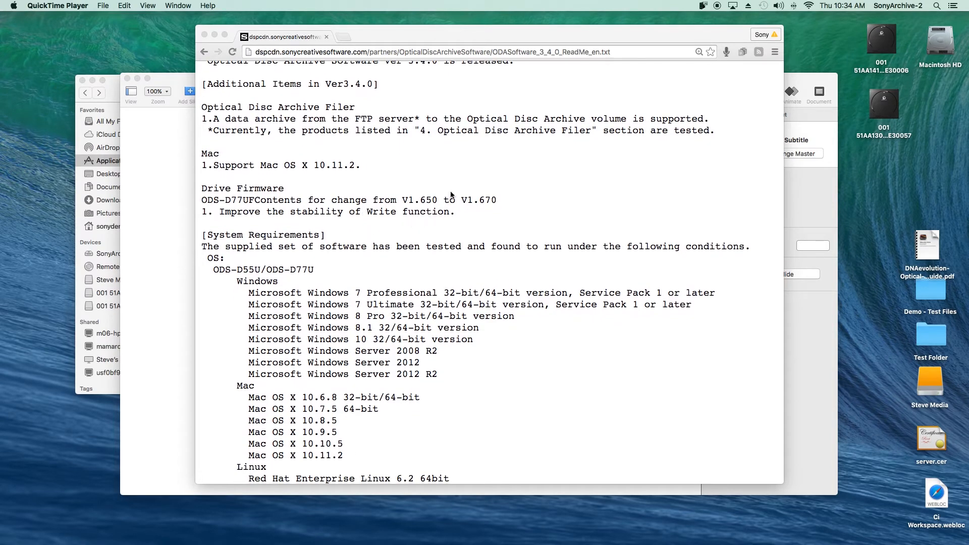
{"action": "scroll", "coordinate": [462, 212], "scroll_direction": "down", "scroll_amount": 5}
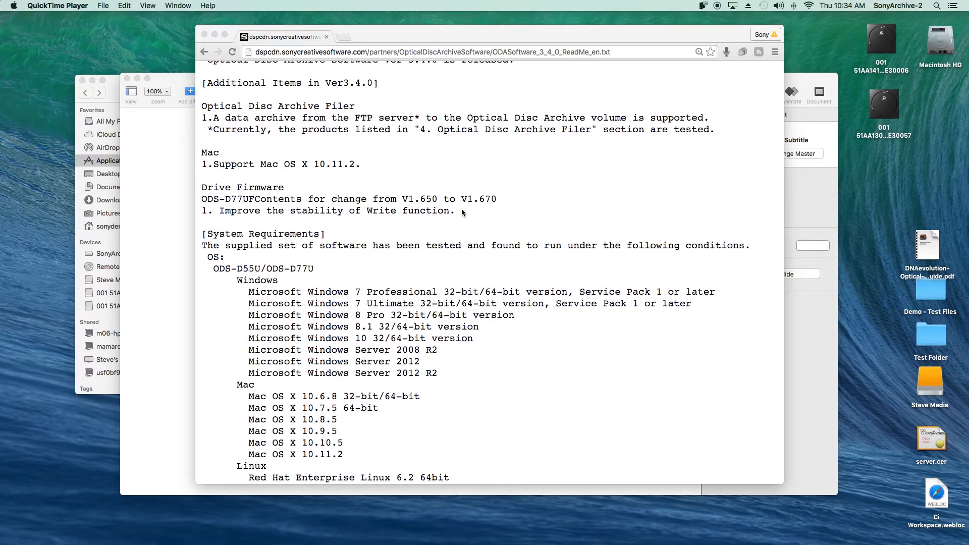
{"action": "scroll", "coordinate": [462, 211], "scroll_direction": "down", "scroll_amount": 3}
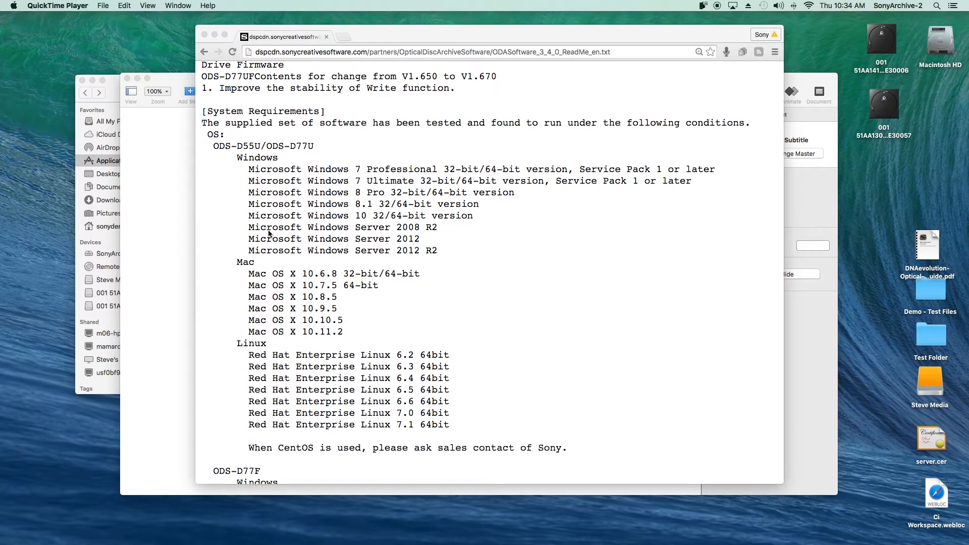
{"action": "scroll", "coordinate": [270, 233], "scroll_direction": "down", "scroll_amount": 1}
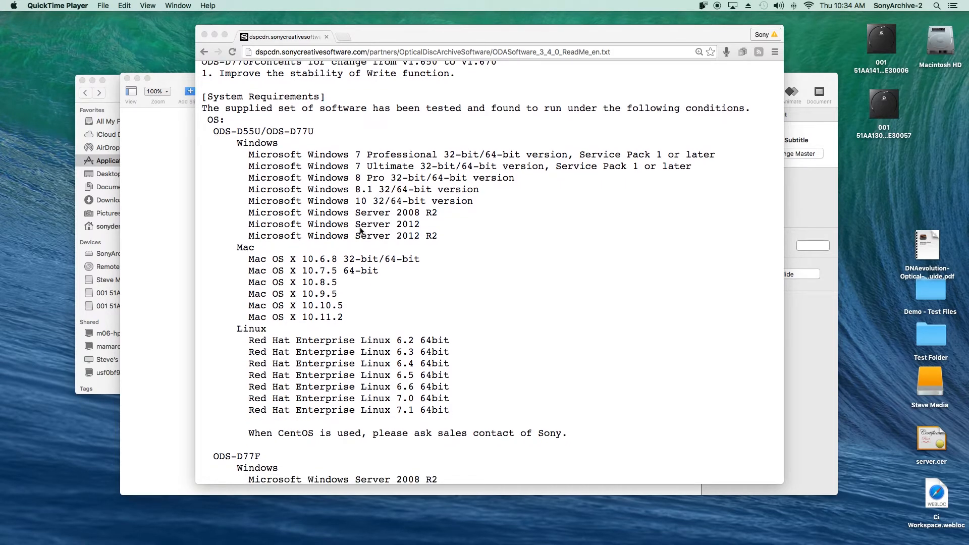
{"action": "scroll", "coordinate": [361, 231], "scroll_direction": "down", "scroll_amount": 3}
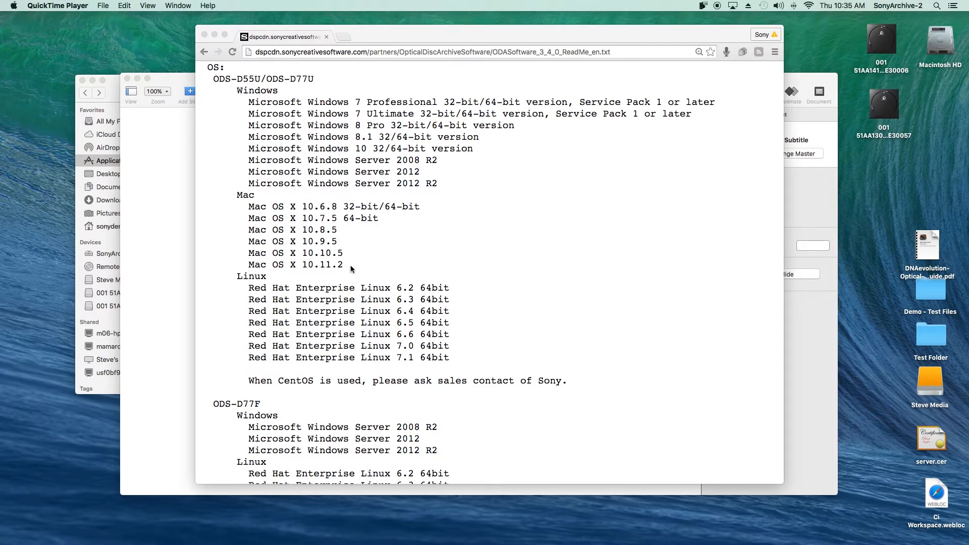
{"action": "scroll", "coordinate": [364, 282], "scroll_direction": "down", "scroll_amount": 3}
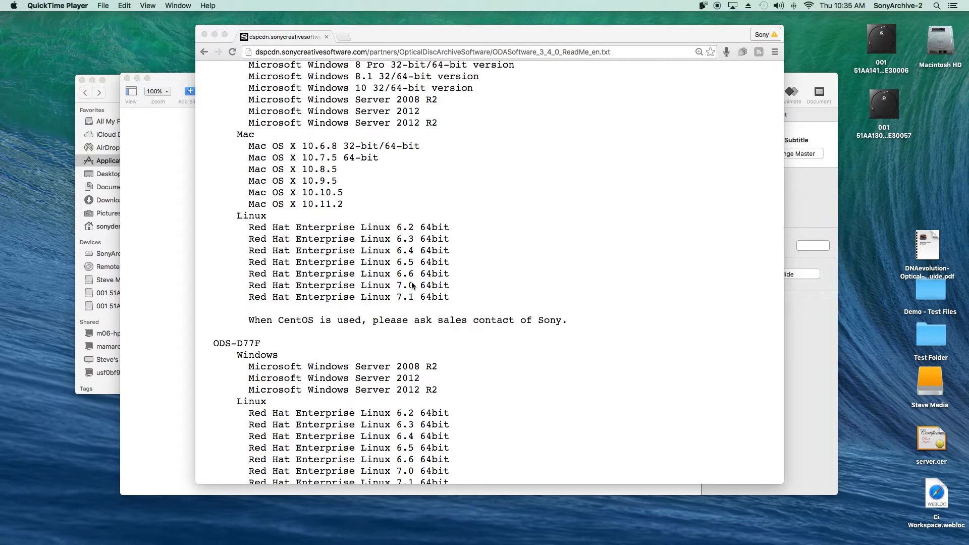
{"action": "scroll", "coordinate": [407, 303], "scroll_direction": "down", "scroll_amount": 6}
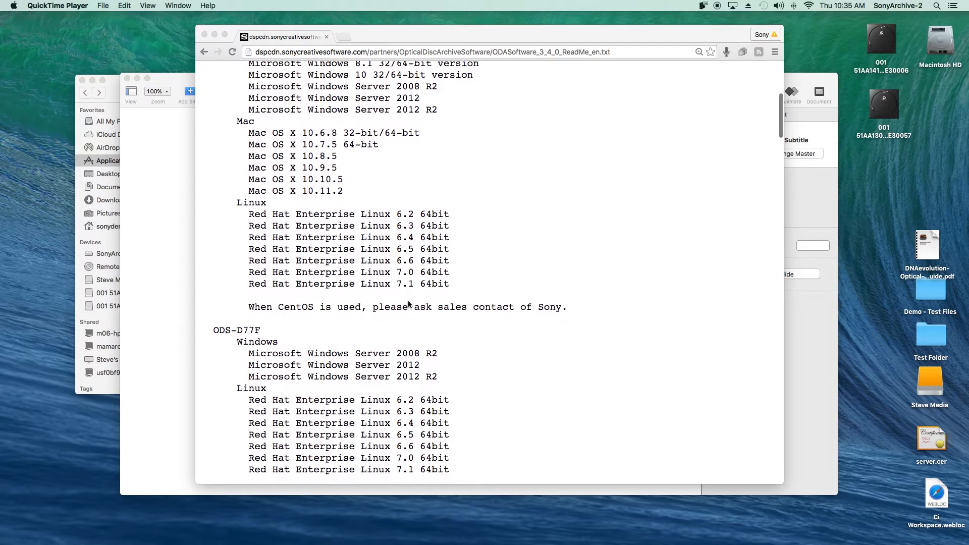
{"action": "scroll", "coordinate": [409, 303], "scroll_direction": "down", "scroll_amount": 1}
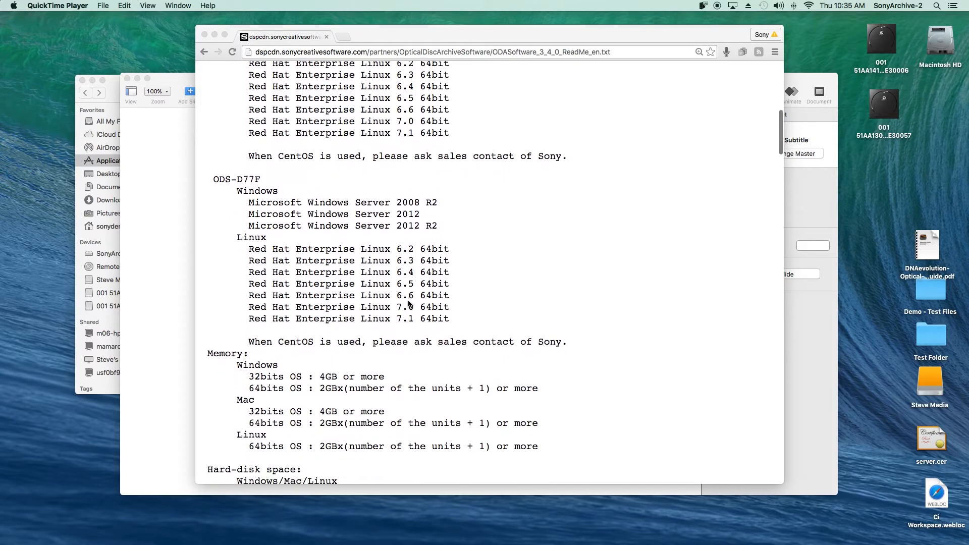
{"action": "scroll", "coordinate": [409, 302], "scroll_direction": "down", "scroll_amount": 1}
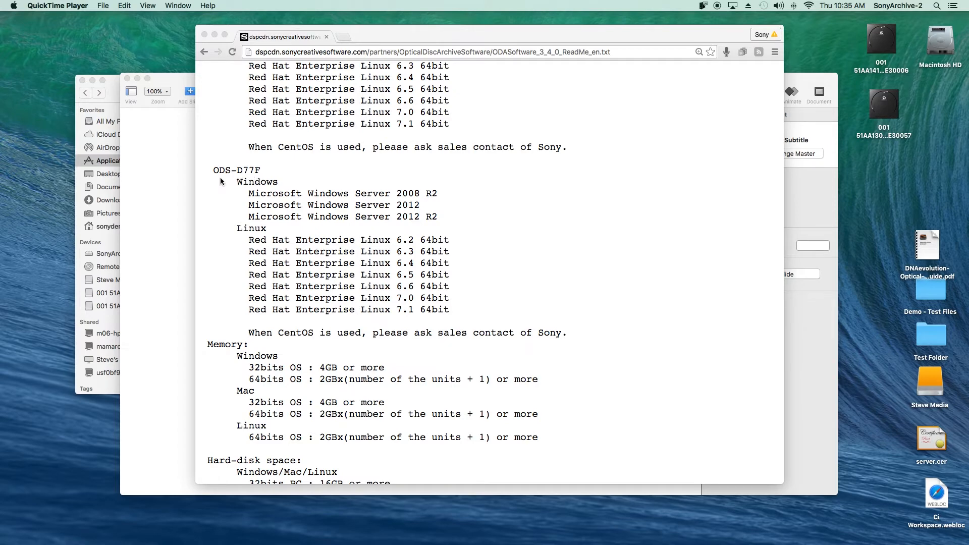
Examine the memory, hard-disk space and USB or Fibre Channel interface requirements in the release notes.
{"action": "scroll", "coordinate": [435, 286], "scroll_direction": "down", "scroll_amount": 5}
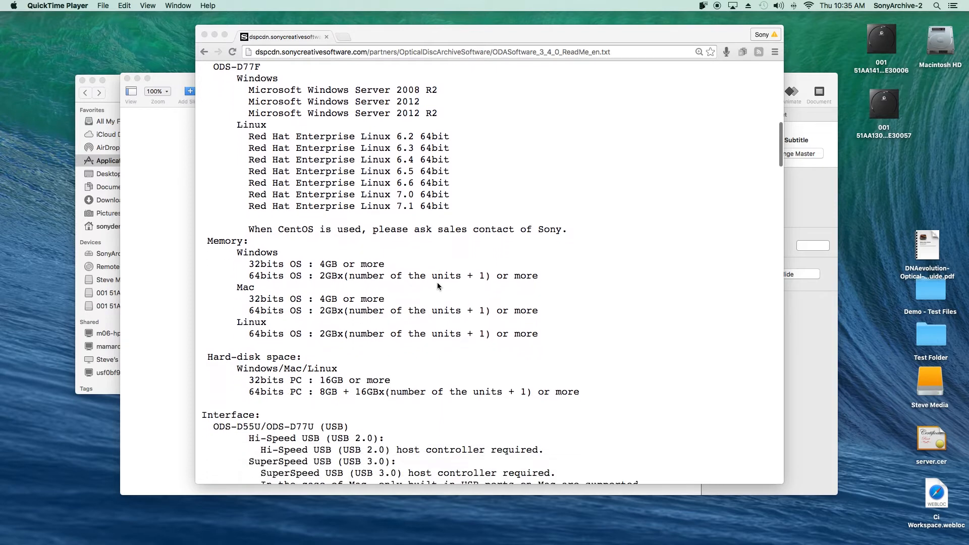
{"action": "scroll", "coordinate": [449, 285], "scroll_direction": "down", "scroll_amount": 2}
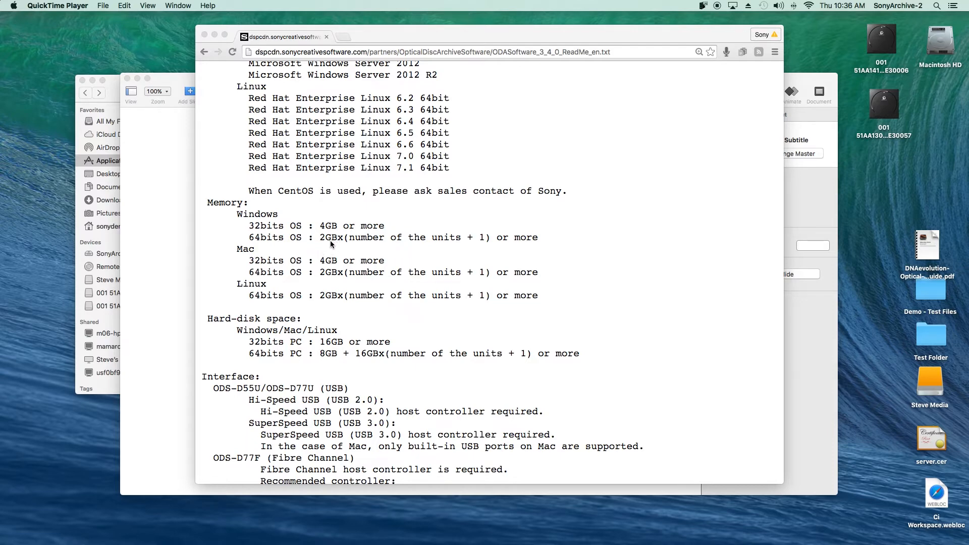
{"action": "scroll", "coordinate": [361, 236], "scroll_direction": "up", "scroll_amount": 1}
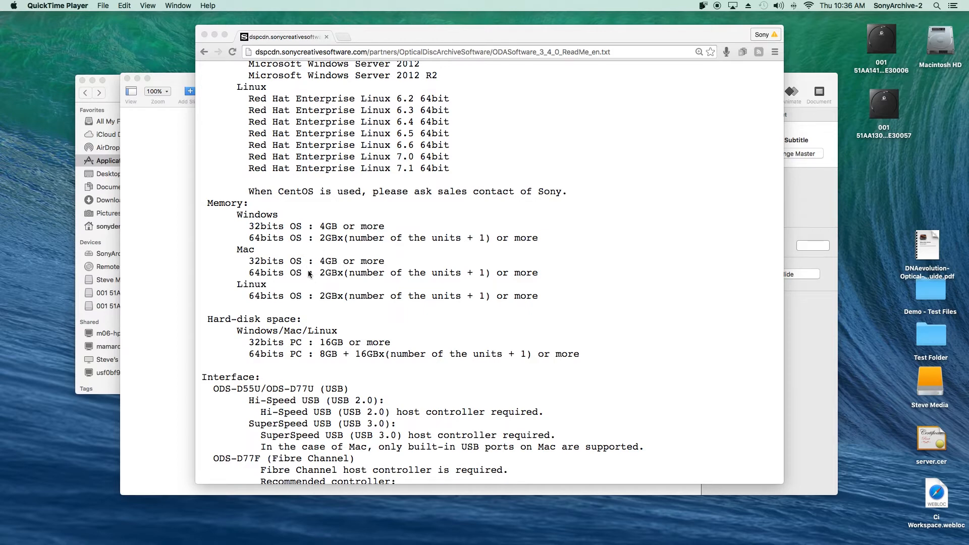
{"action": "scroll", "coordinate": [325, 293], "scroll_direction": "up", "scroll_amount": 2}
{"action": "scroll", "coordinate": [324, 293], "scroll_direction": "down", "scroll_amount": 5}
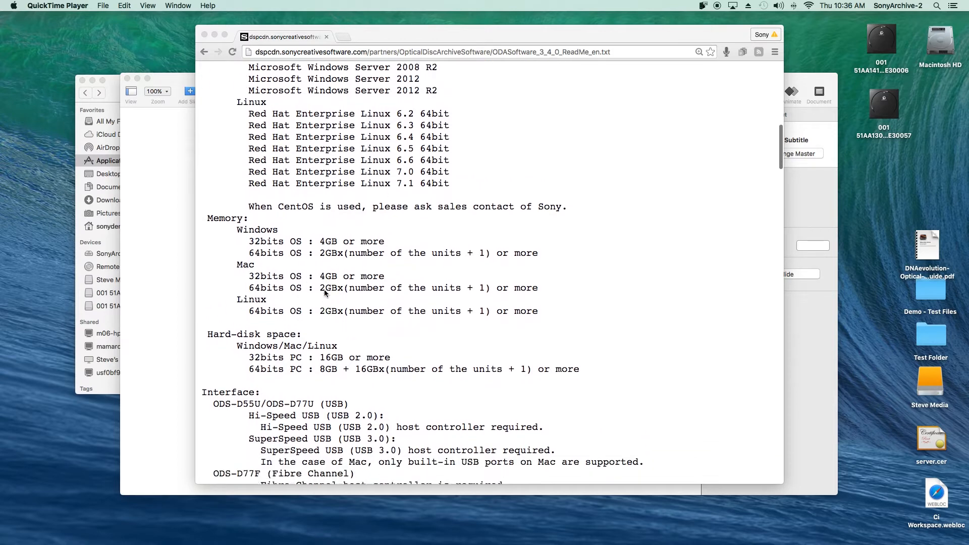
{"action": "scroll", "coordinate": [324, 293], "scroll_direction": "down", "scroll_amount": 1}
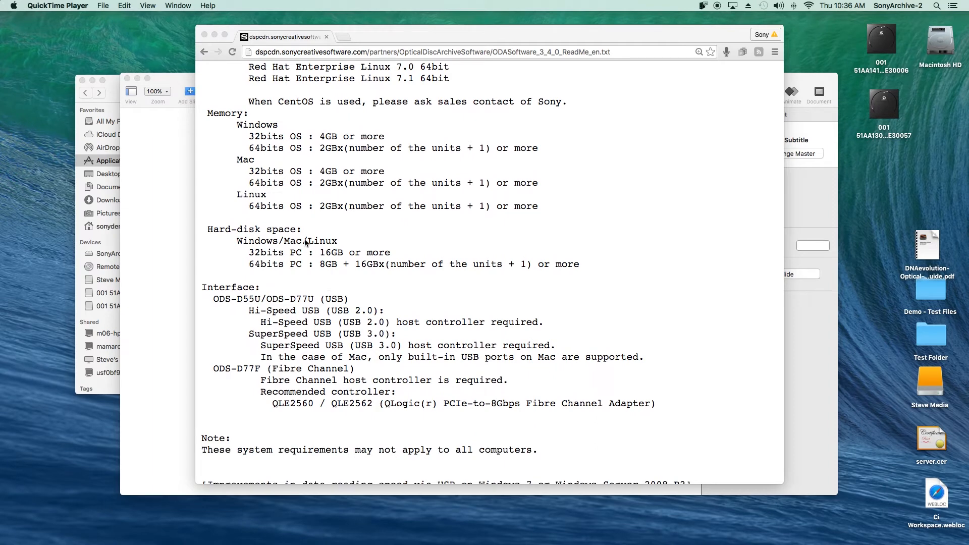
{"action": "scroll", "coordinate": [349, 271], "scroll_direction": "down", "scroll_amount": 3}
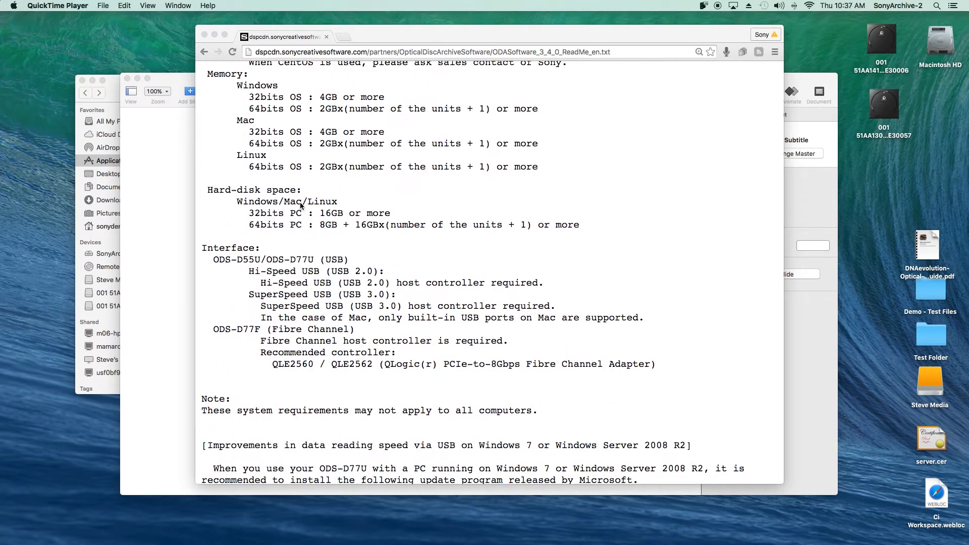
{"action": "scroll", "coordinate": [348, 232], "scroll_direction": "up", "scroll_amount": 1}
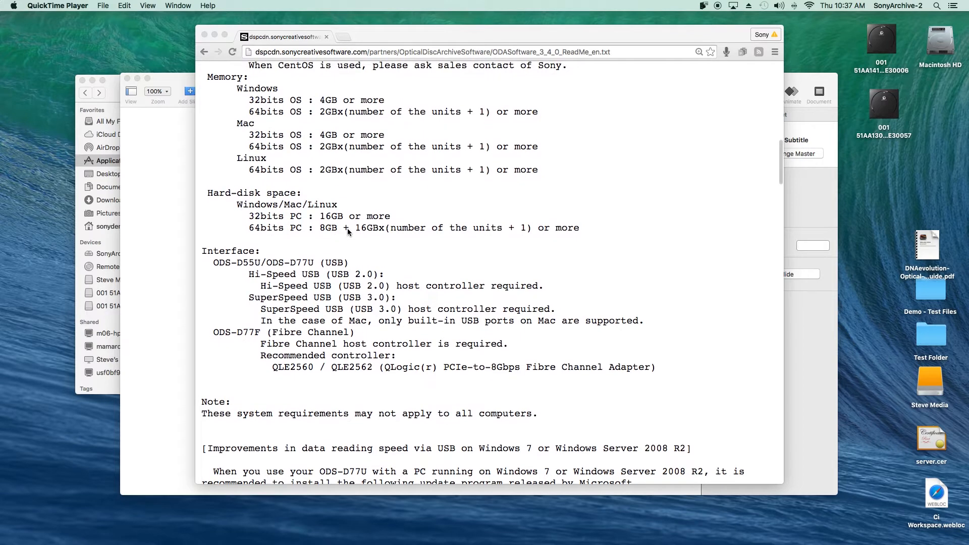
{"action": "scroll", "coordinate": [347, 232], "scroll_direction": "down", "scroll_amount": 3}
{"action": "scroll", "coordinate": [347, 228], "scroll_direction": "down", "scroll_amount": 3}
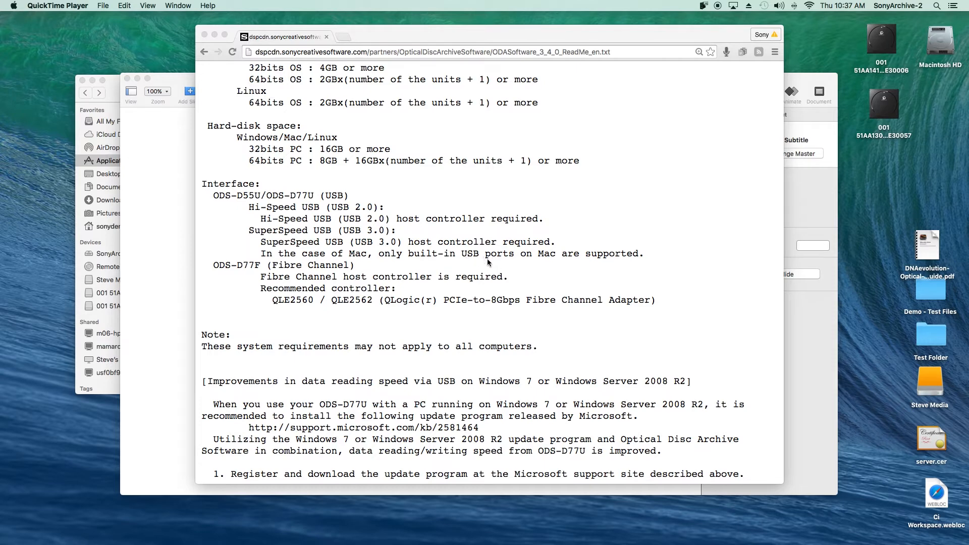
{"action": "scroll", "coordinate": [443, 317], "scroll_direction": "up", "scroll_amount": 5}
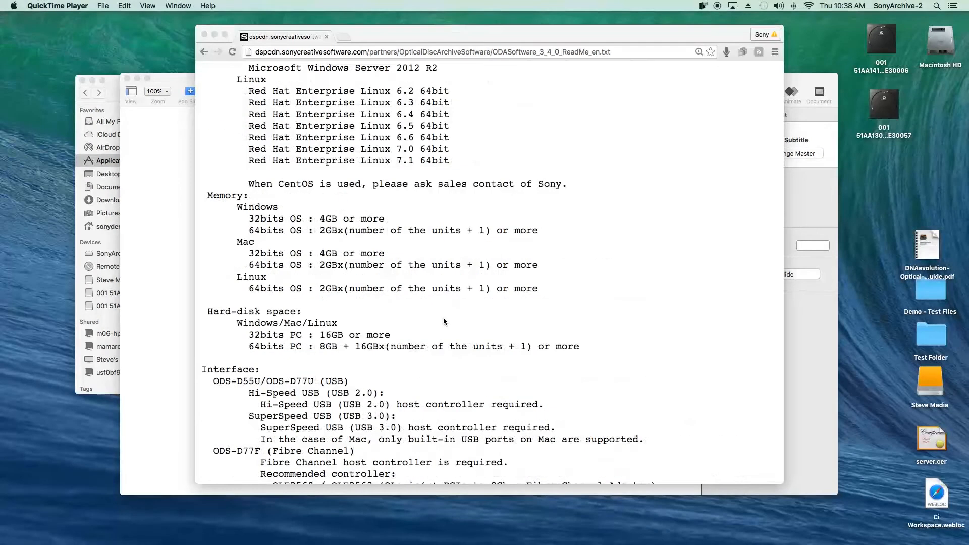
Close the release notes browser window and switch to the Finder window showing the Applications folder.
{"action": "left_click", "coordinate": [204, 35]}
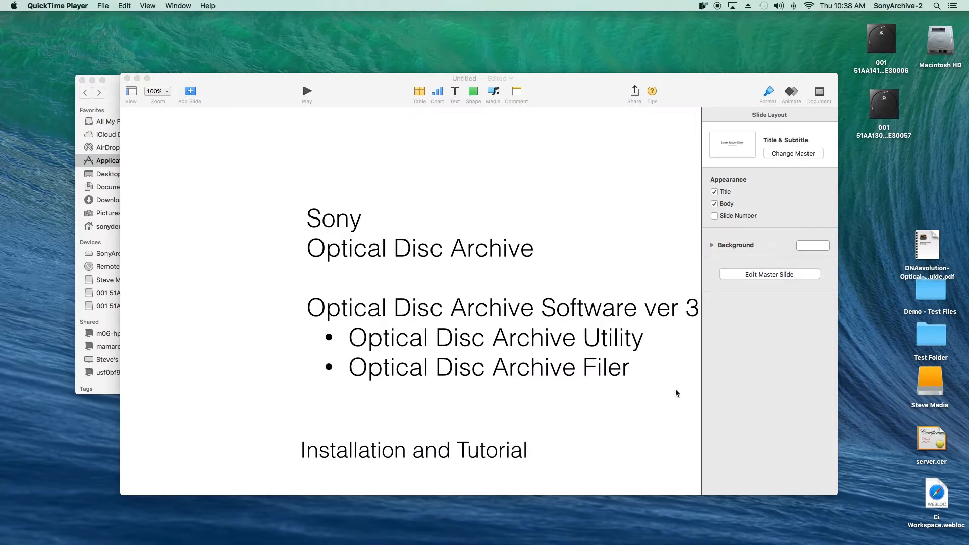
{"action": "left_click", "coordinate": [94, 95]}
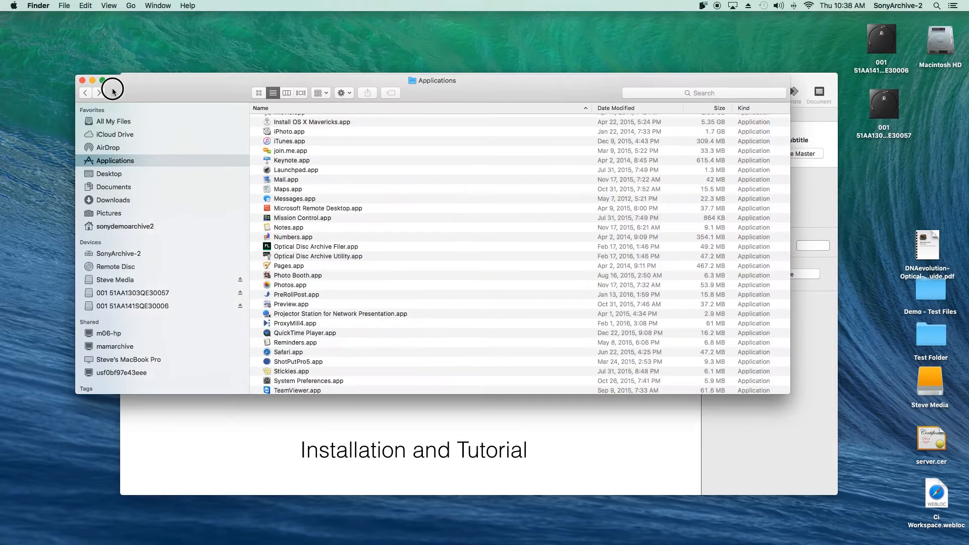
Show the Downloads folder and mount the ODASoftware_V340.dmg disk image.
{"action": "left_click", "coordinate": [120, 200]}
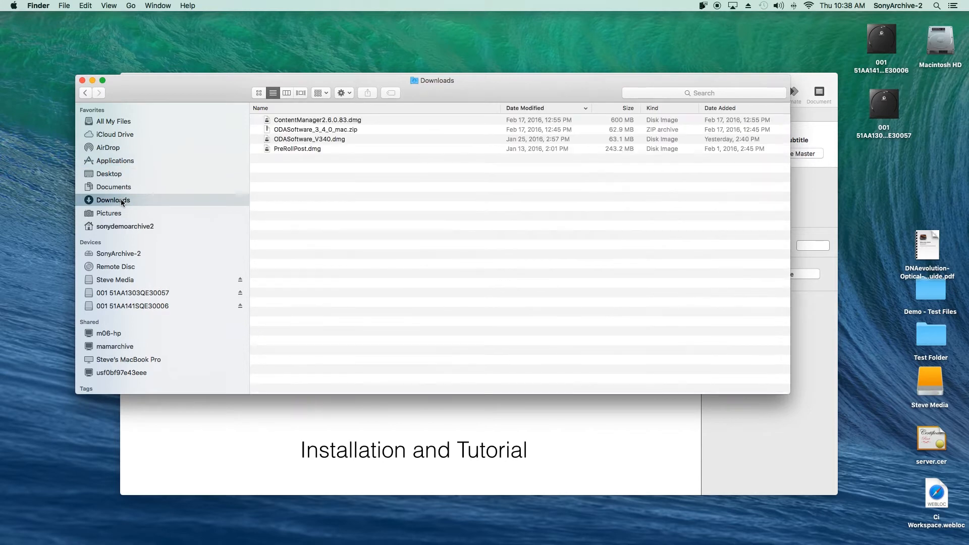
{"action": "left_click", "coordinate": [349, 130]}
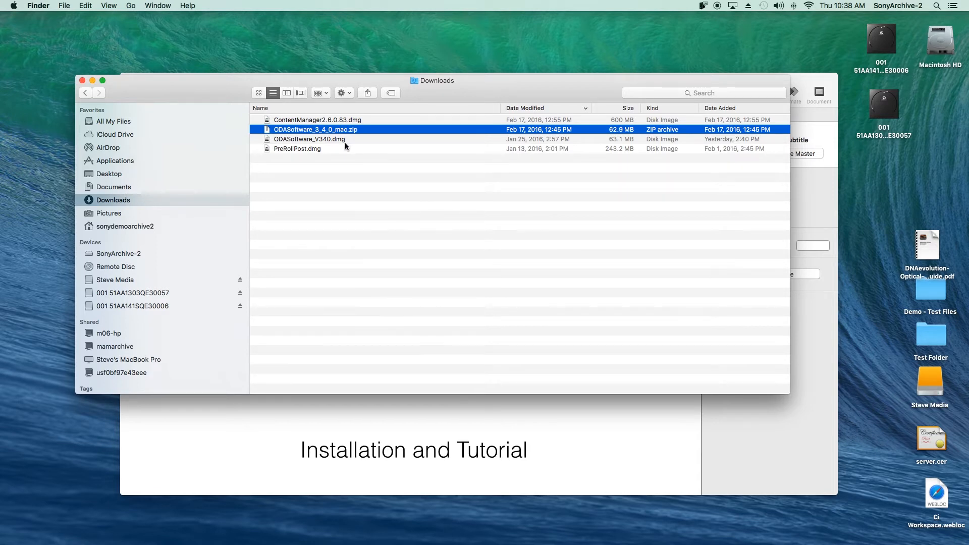
{"action": "left_click", "coordinate": [346, 142]}
{"action": "left_click", "coordinate": [361, 142]}
{"action": "double_click", "coordinate": [362, 142]}
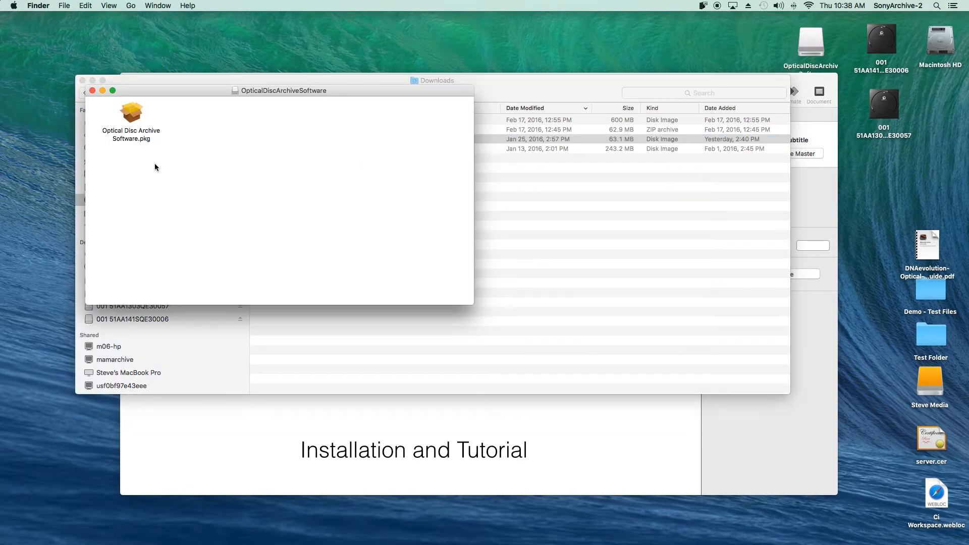
Launch the Optical Disc Archive Software.pkg installer and advance to its software license agreement.
{"action": "left_click_drag", "start_coordinate": [153, 95], "coordinate": [246, 121]}
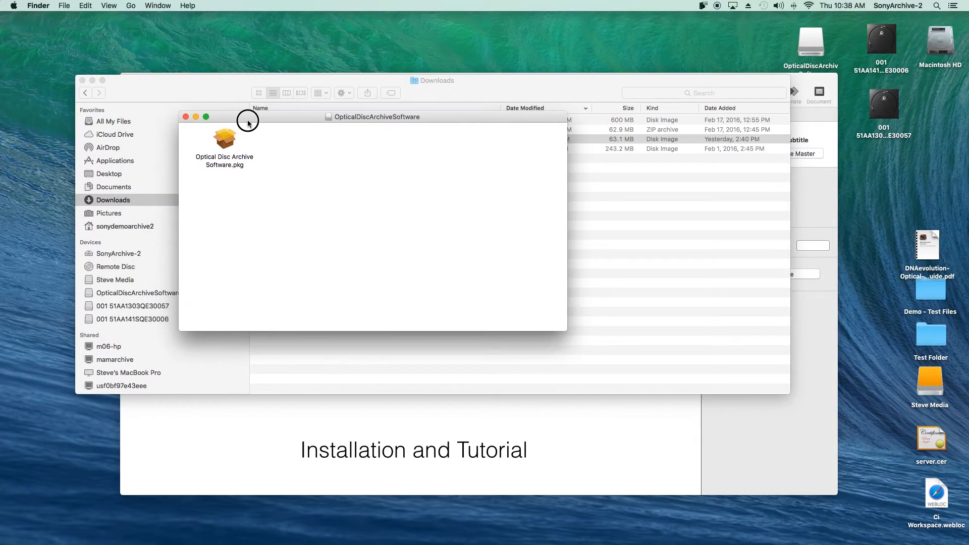
{"action": "double_click", "coordinate": [224, 142]}
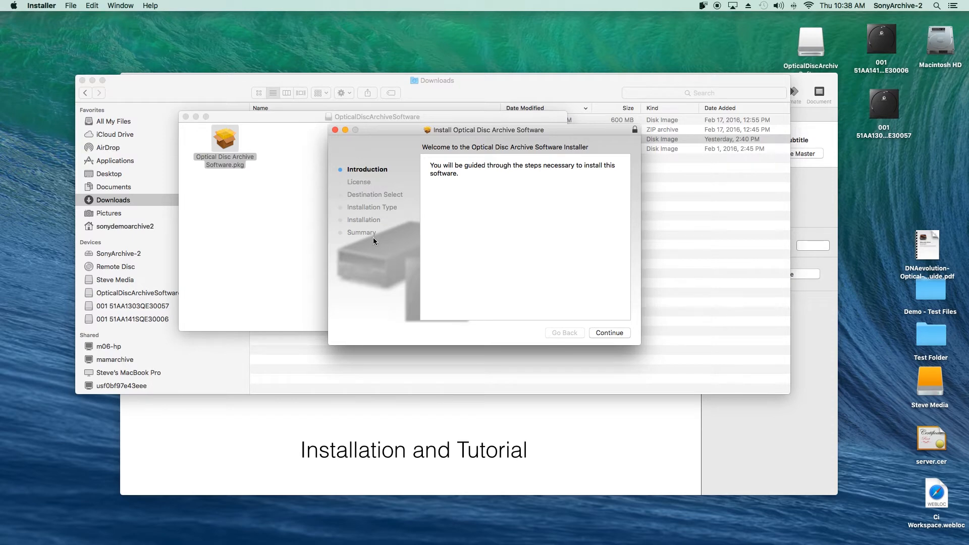
{"action": "left_click", "coordinate": [606, 335]}
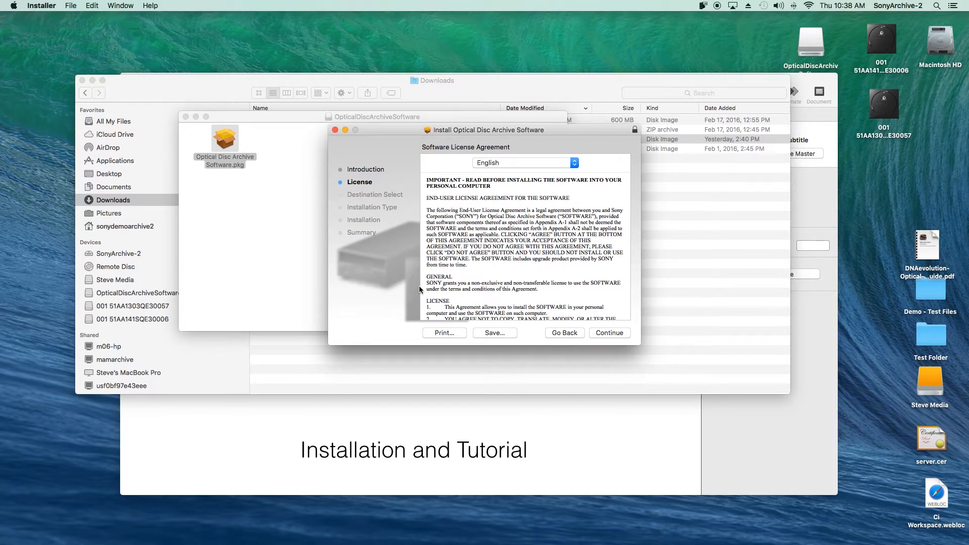
Clear the desktop by closing the installer and Downloads windows and minimizing the presentation.
{"action": "key", "text": "Return"}
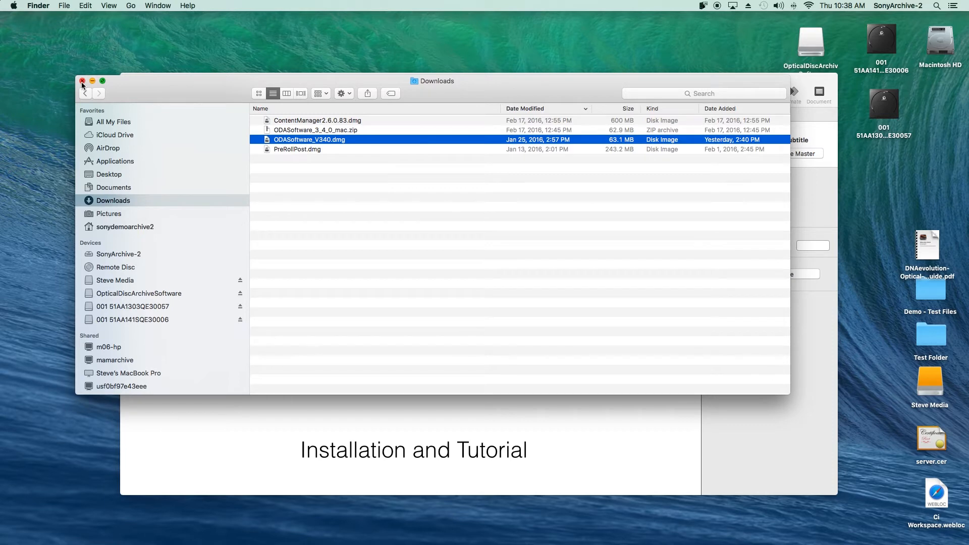
{"action": "left_click", "coordinate": [82, 81]}
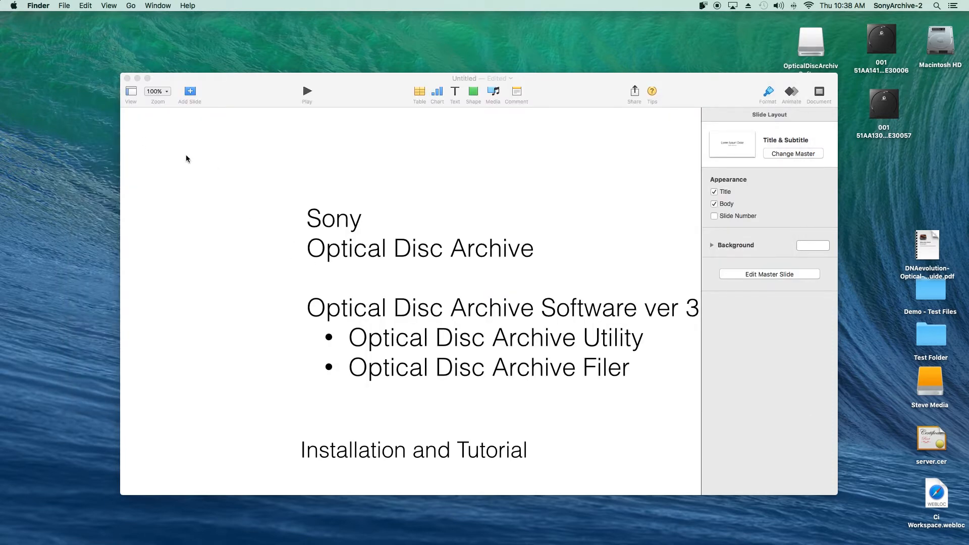
{"action": "left_click", "coordinate": [137, 78]}
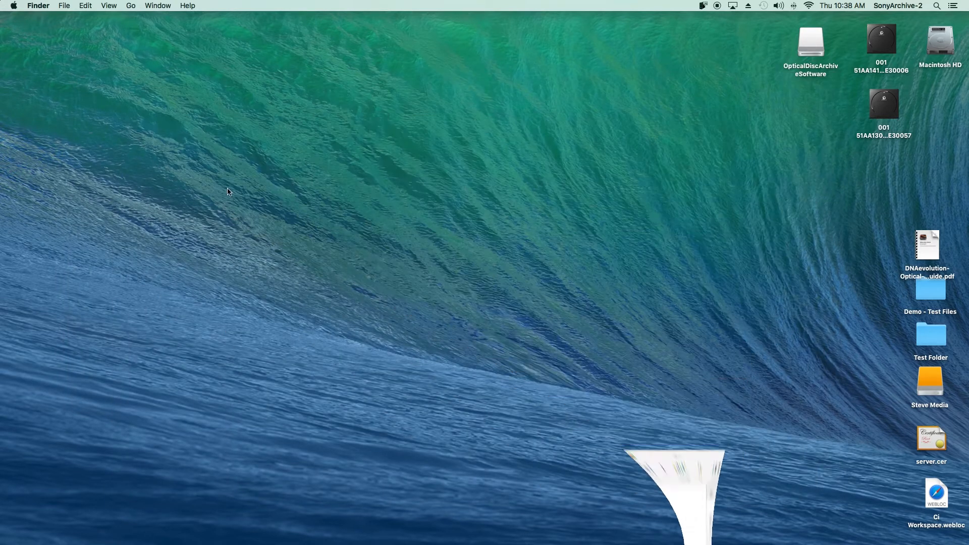
Open a Finder window on the Applications folder and locate Optical Disc Archive Filer and Optical Disc Archive Utility.
{"action": "mouse_move", "coordinate": [340, 543]}
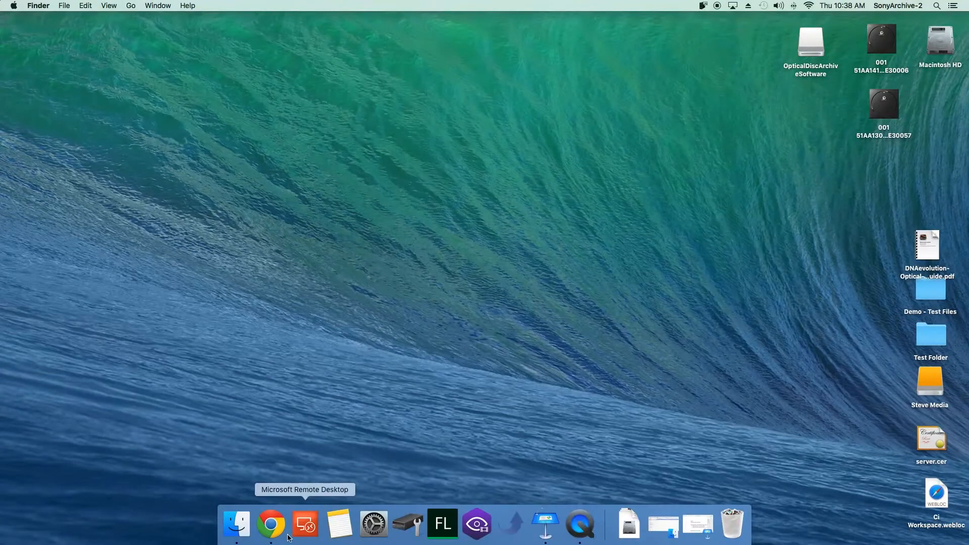
{"action": "left_click", "coordinate": [236, 524]}
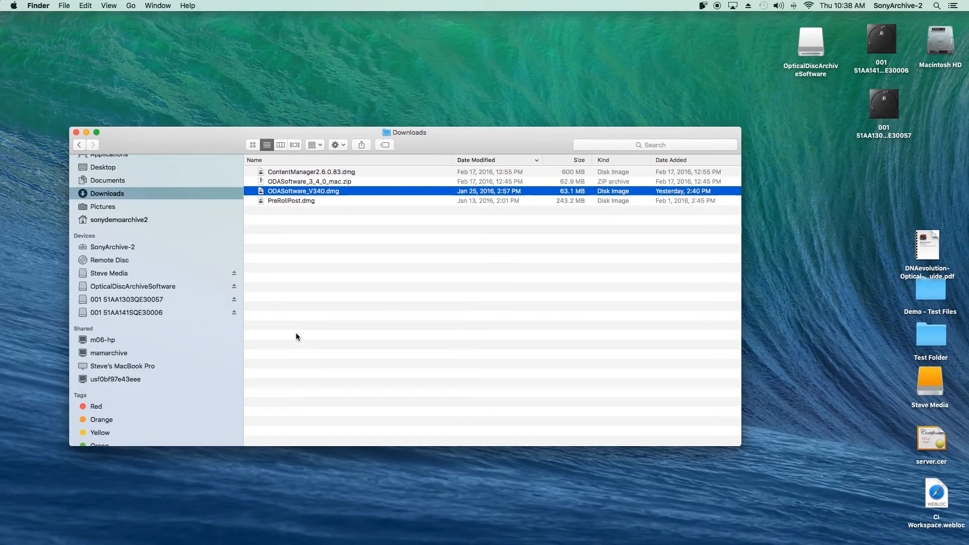
{"action": "scroll", "coordinate": [107, 193], "scroll_direction": "up", "scroll_amount": 3}
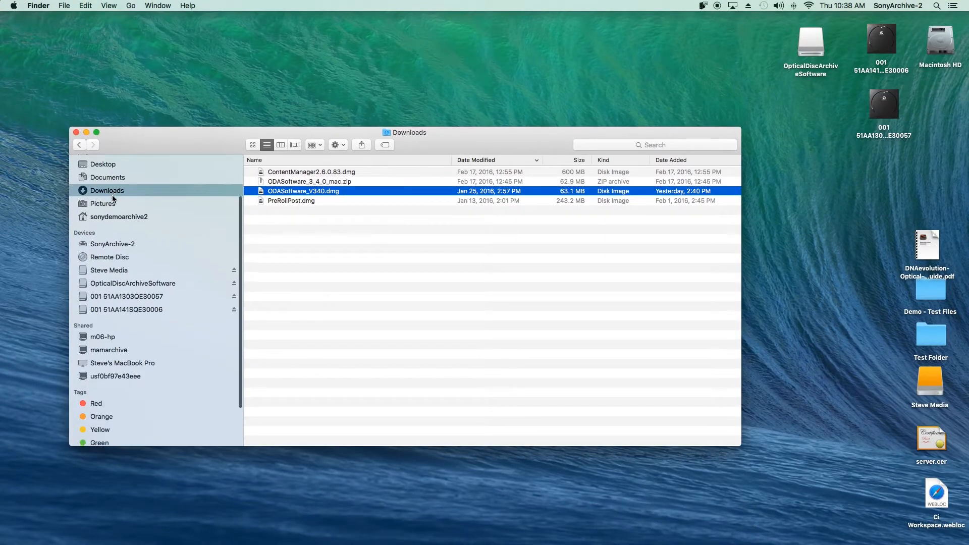
{"action": "left_click", "coordinate": [112, 204]}
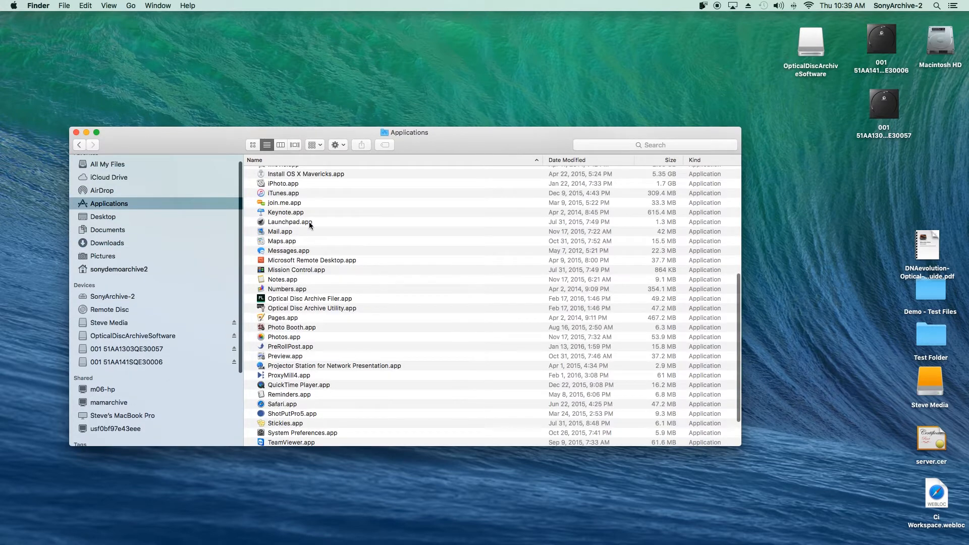
{"action": "scroll", "coordinate": [387, 303], "scroll_direction": "down", "scroll_amount": 5}
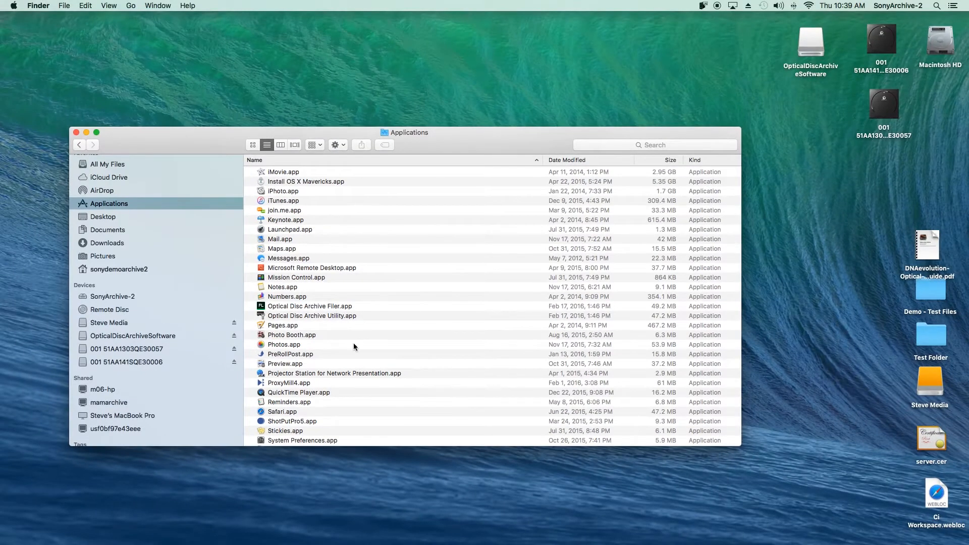
Switch to Optical Disc Archive Utility and minimize the Finder window behind it.
{"action": "mouse_move", "coordinate": [392, 543]}
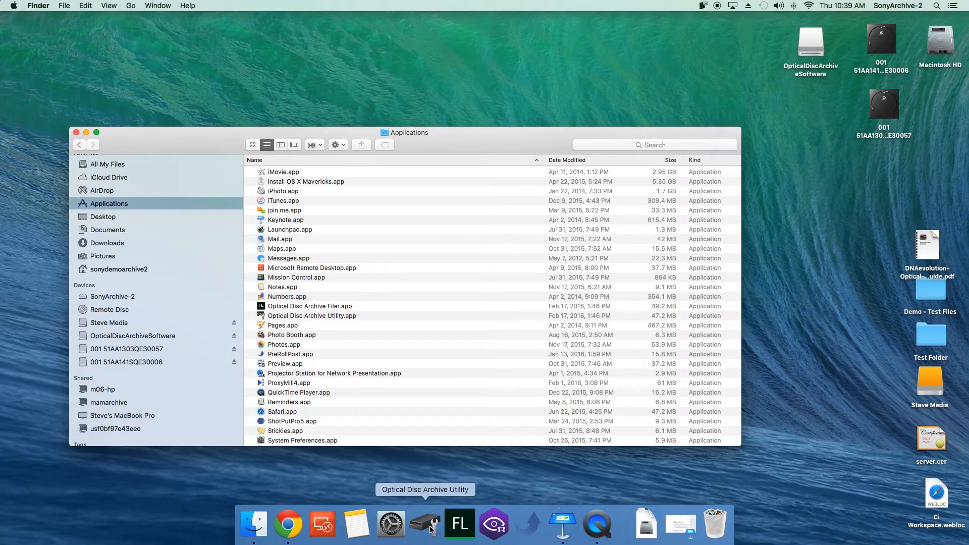
{"action": "left_click", "coordinate": [428, 529]}
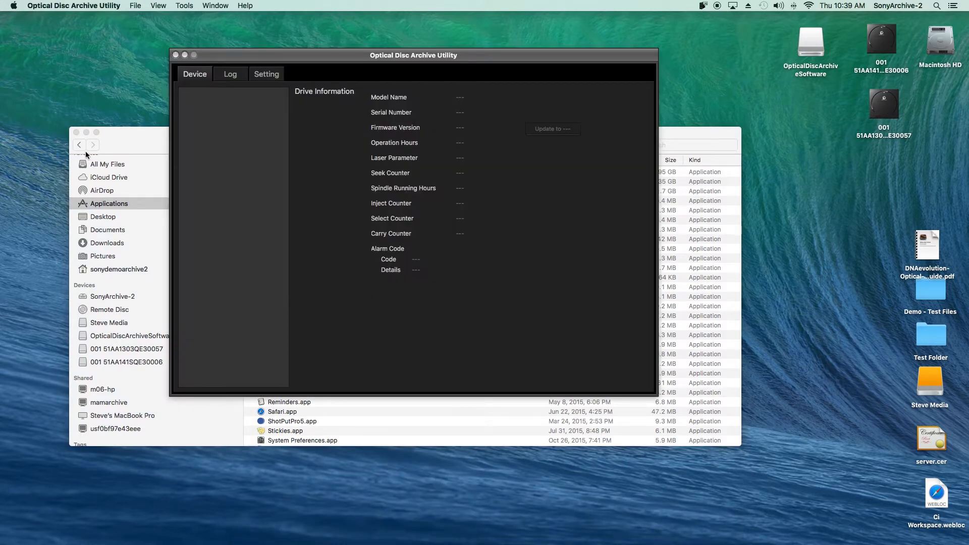
{"action": "left_click", "coordinate": [86, 131]}
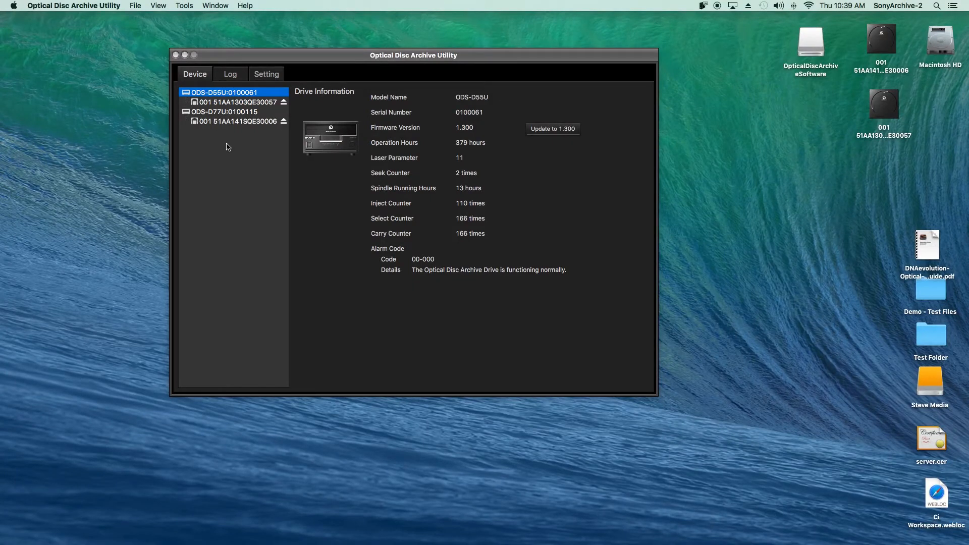
Examine the media and drive information for the ODS-D55U, and view the log and operational mode settings.
{"action": "left_click", "coordinate": [220, 104]}
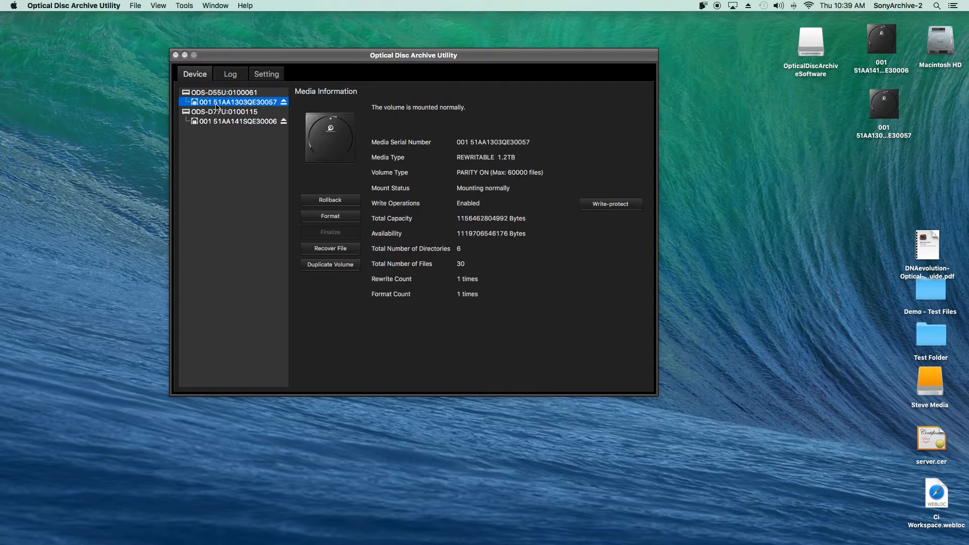
{"action": "left_click", "coordinate": [211, 94]}
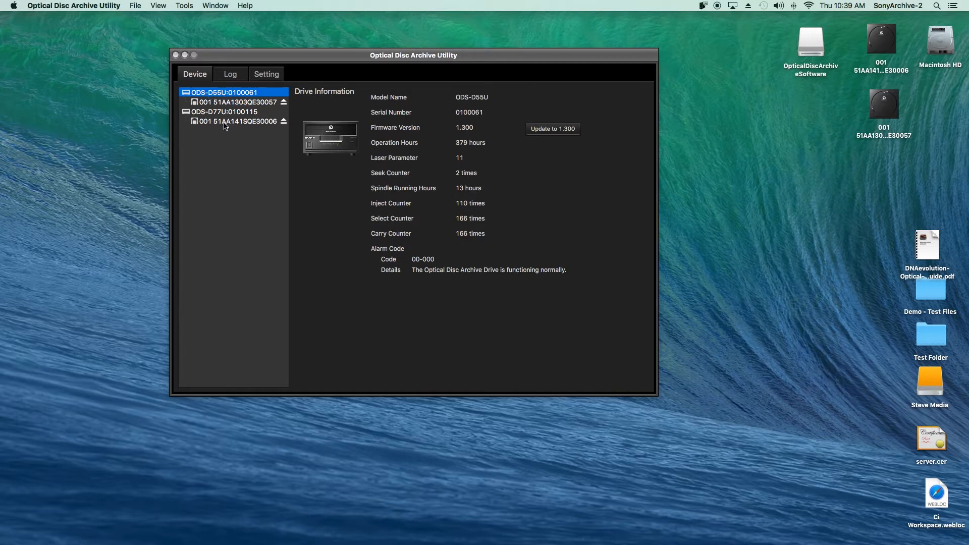
{"action": "left_click", "coordinate": [202, 75]}
{"action": "left_click", "coordinate": [227, 77]}
{"action": "left_click", "coordinate": [263, 75]}
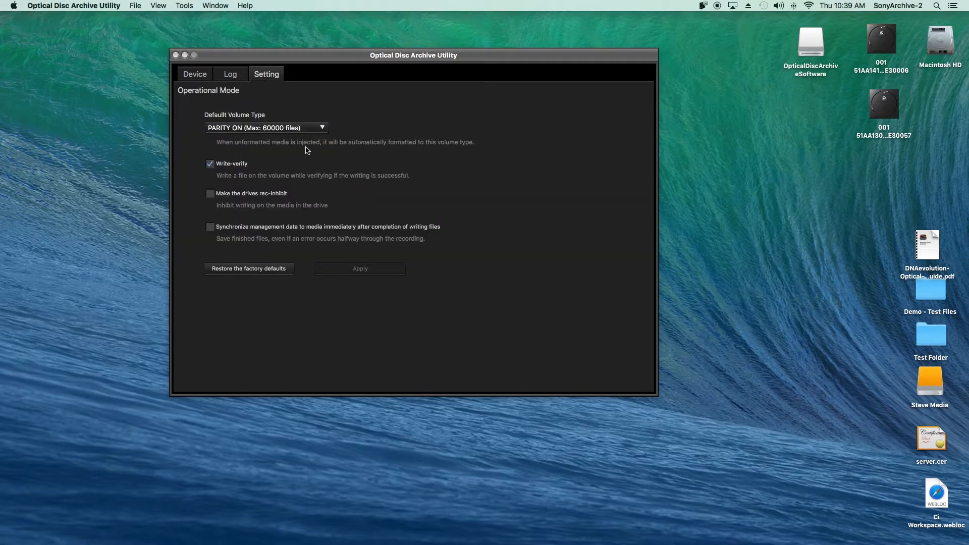
Revisit the device information and examine the parity options available for the default volume type.
{"action": "left_click", "coordinate": [205, 78]}
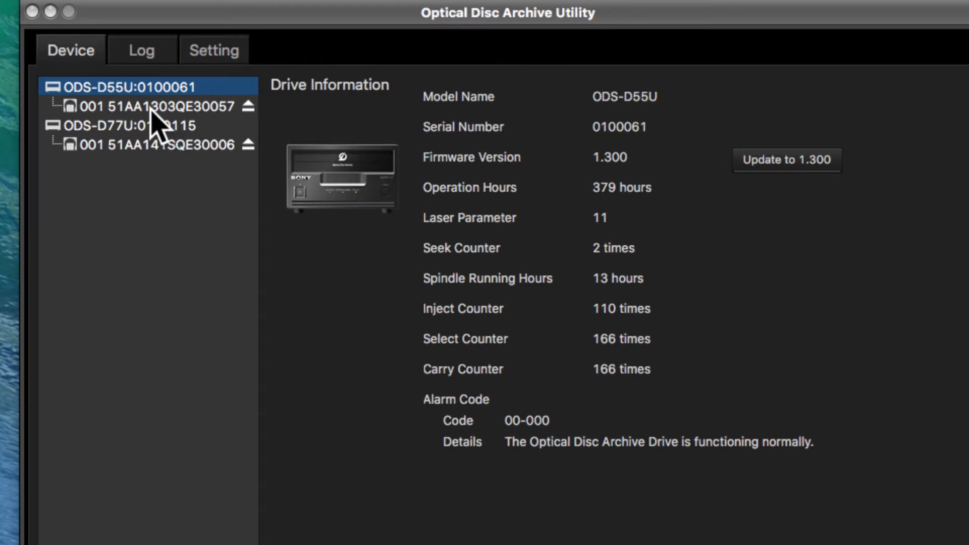
{"action": "left_click", "coordinate": [218, 64]}
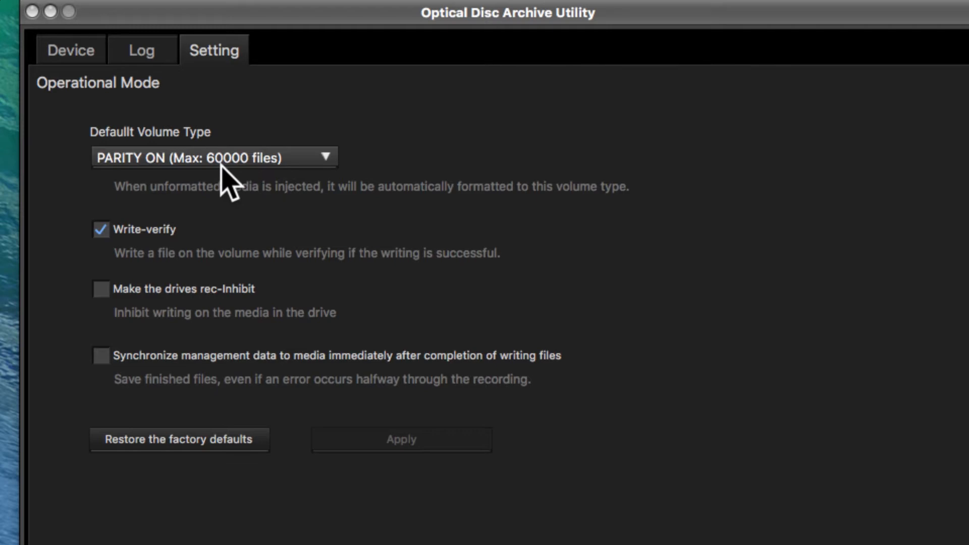
{"action": "left_click", "coordinate": [328, 159]}
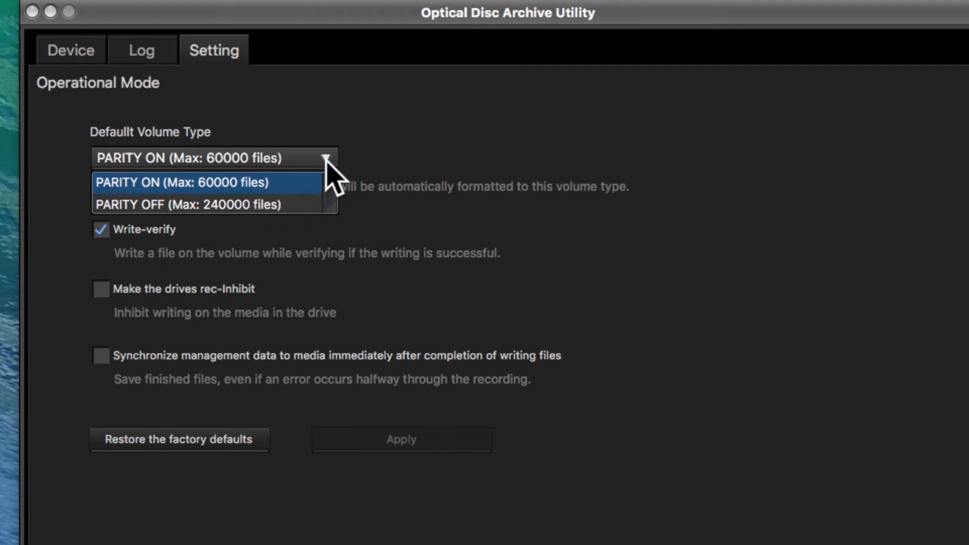
{"action": "left_click", "coordinate": [326, 159]}
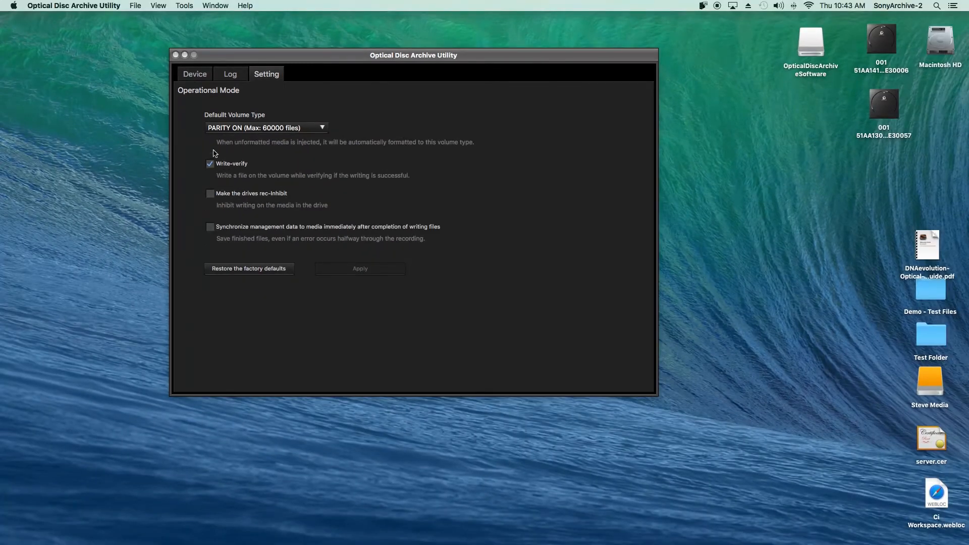
Start duplicating the volume in the ODS-D55U drive, try the folder-unit source option, and cancel the duplication.
{"action": "left_click", "coordinate": [194, 77]}
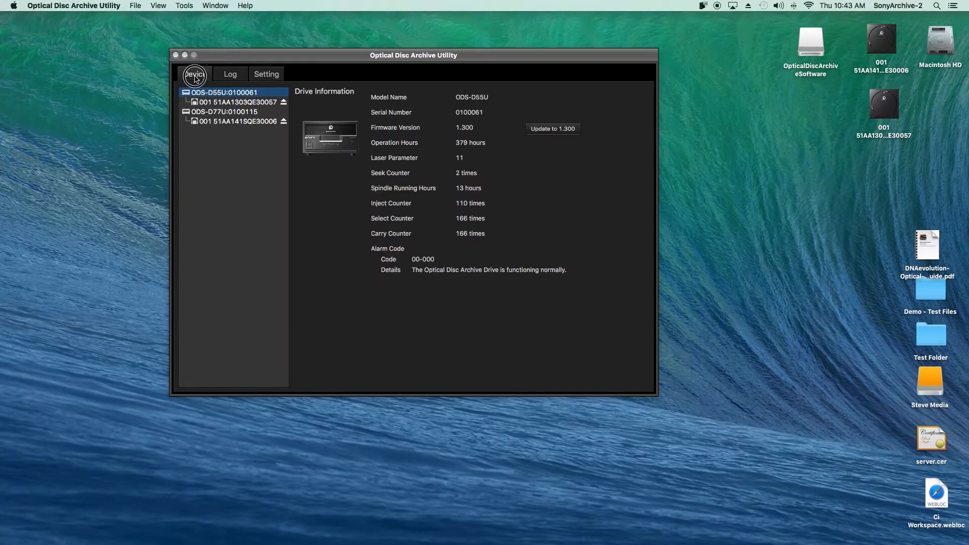
{"action": "left_click", "coordinate": [211, 103]}
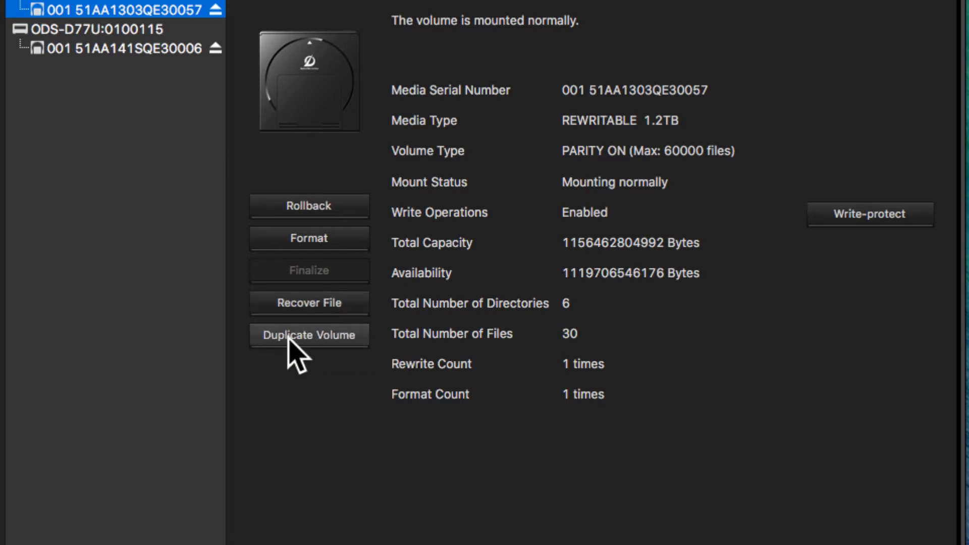
{"action": "left_click", "coordinate": [310, 335]}
{"action": "left_click_drag", "start_coordinate": [472, 55], "coordinate": [278, 120]}
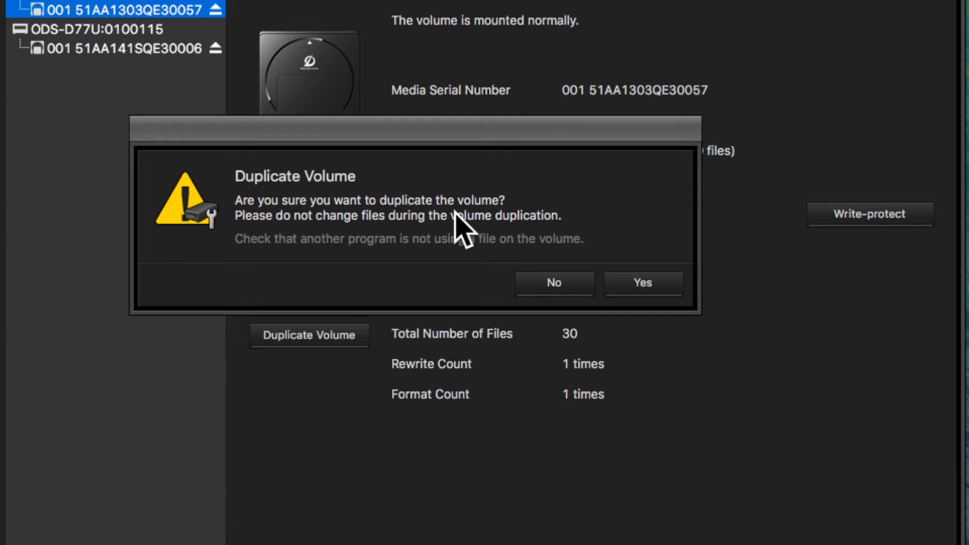
{"action": "left_click", "coordinate": [631, 284]}
{"action": "left_click_drag", "start_coordinate": [515, 50], "coordinate": [346, 103]}
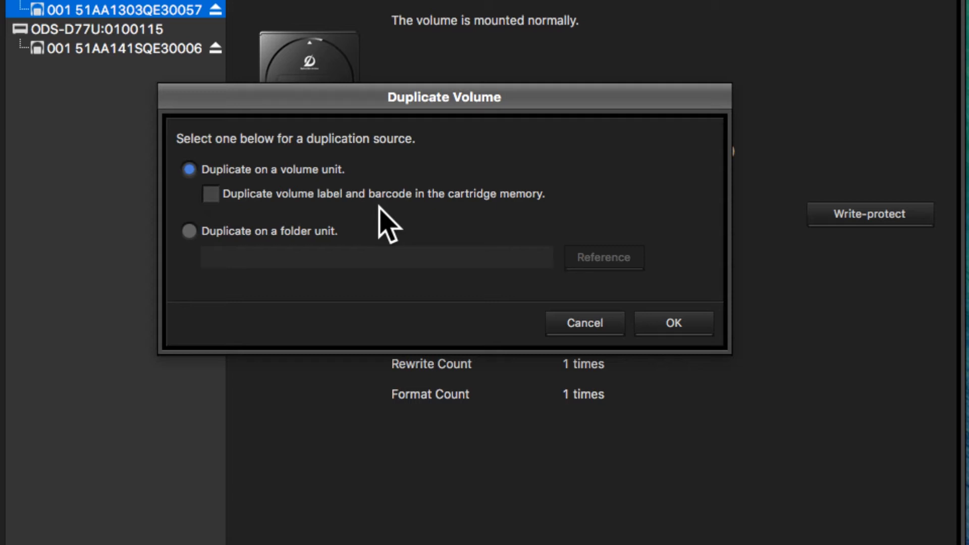
{"action": "left_click", "coordinate": [189, 231]}
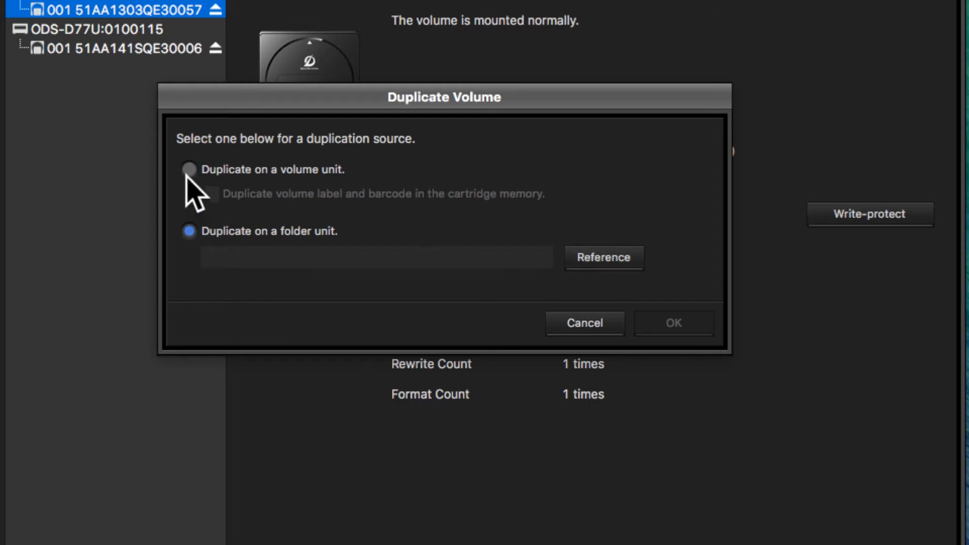
{"action": "left_click", "coordinate": [583, 322]}
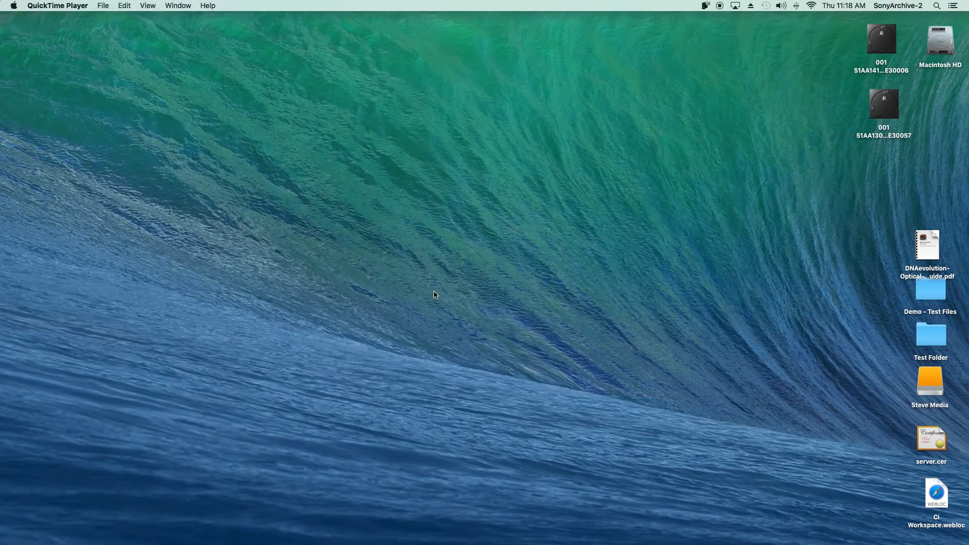
Switch to Optical Disc Archive Filer and move its window fully into view on the desktop.
{"action": "mouse_move", "coordinate": [457, 543]}
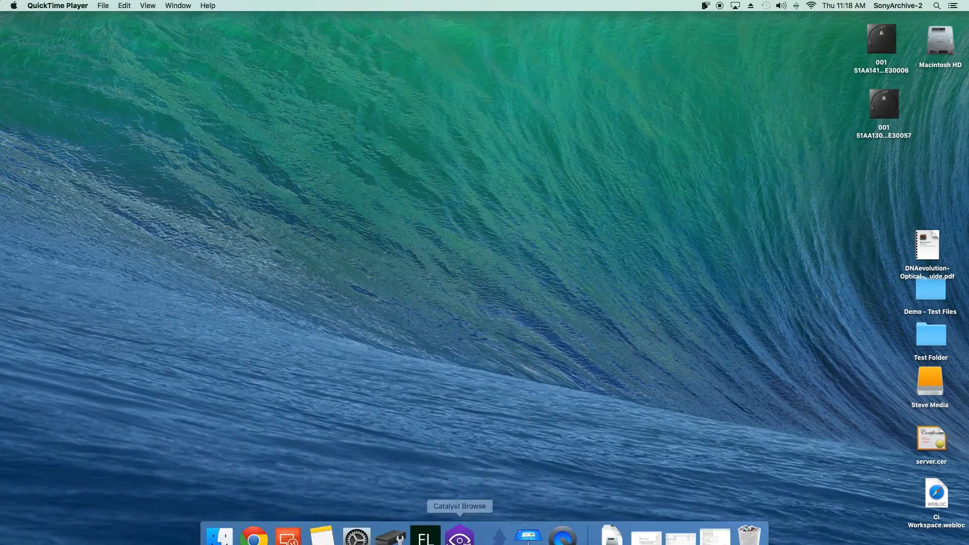
{"action": "left_click", "coordinate": [430, 531]}
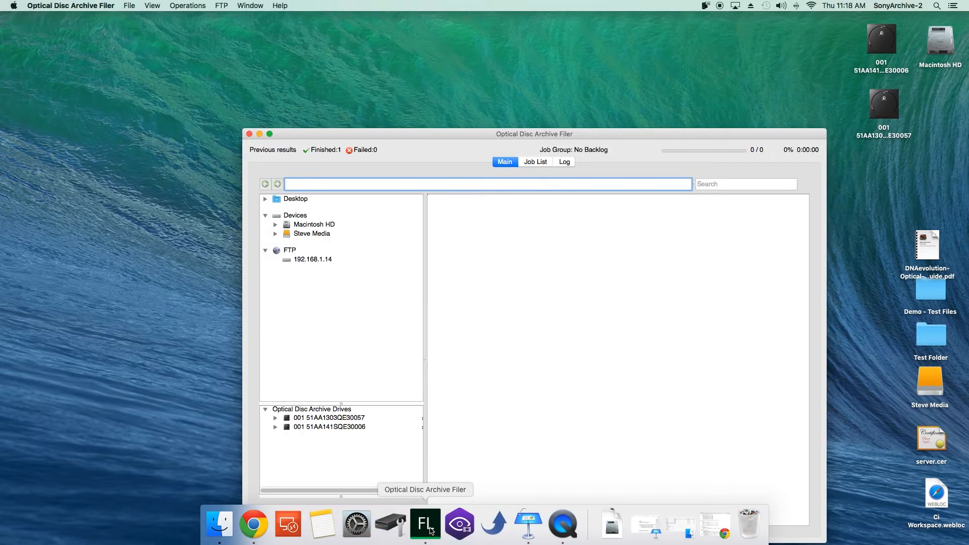
{"action": "left_click_drag", "start_coordinate": [444, 133], "coordinate": [316, 40]}
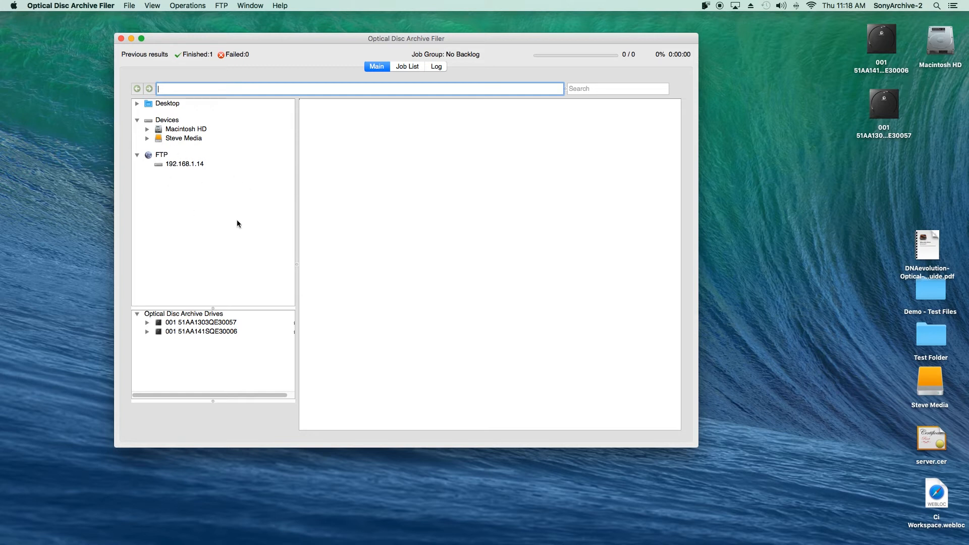
Collapse the FTP and Devices groups and enlarge the Optical Disc Archive Drives pane.
{"action": "left_click", "coordinate": [138, 155]}
{"action": "left_click", "coordinate": [137, 120]}
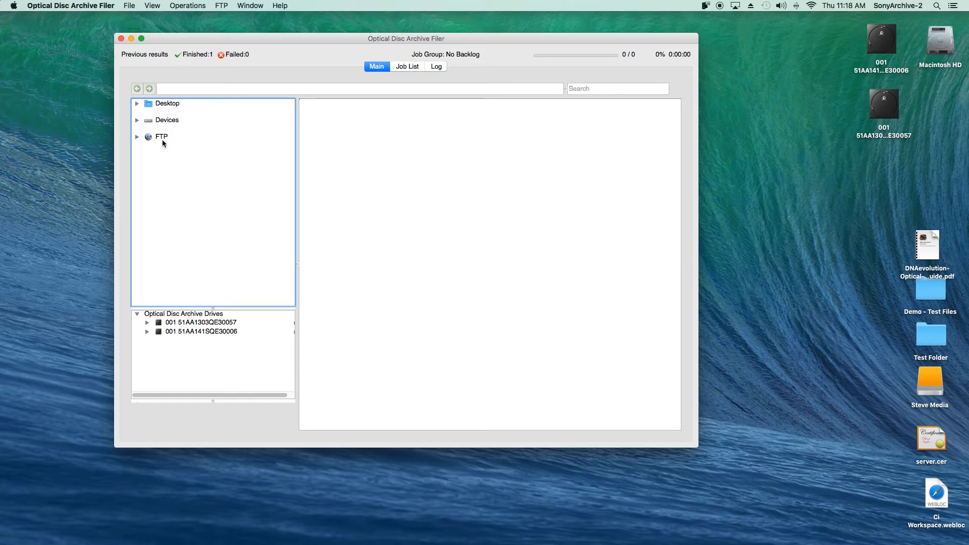
{"action": "left_click_drag", "start_coordinate": [213, 309], "coordinate": [212, 230]}
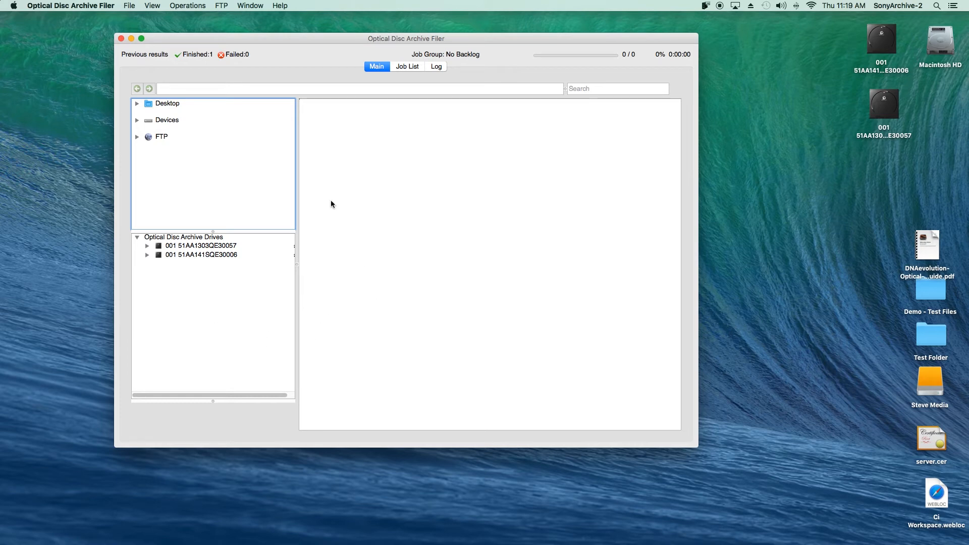
List the contents of cartridge 001 51AA141SQE30006, and review the archive/retrieve, job report and job registration preferences before dismissing them.
{"action": "left_click", "coordinate": [182, 254]}
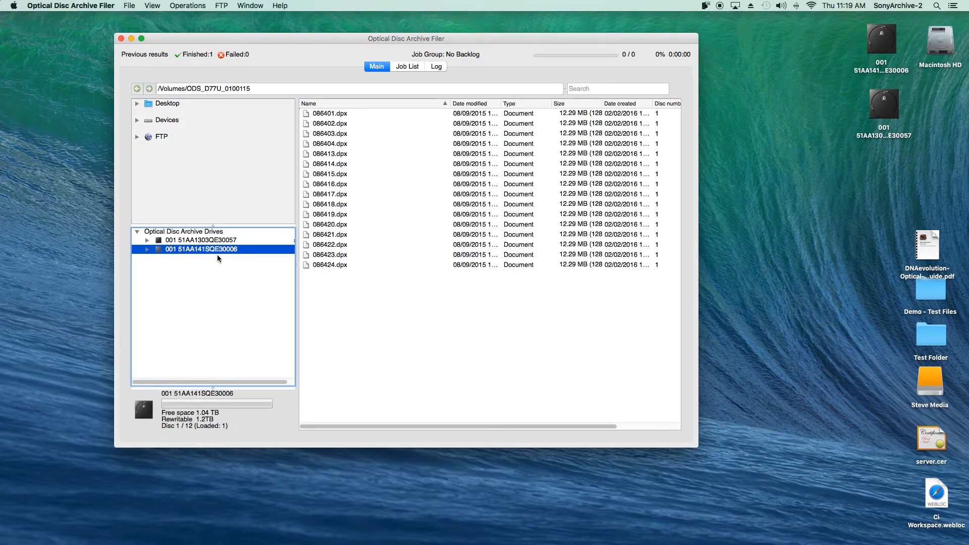
{"action": "scroll", "coordinate": [444, 244], "scroll_direction": "right", "scroll_amount": 2}
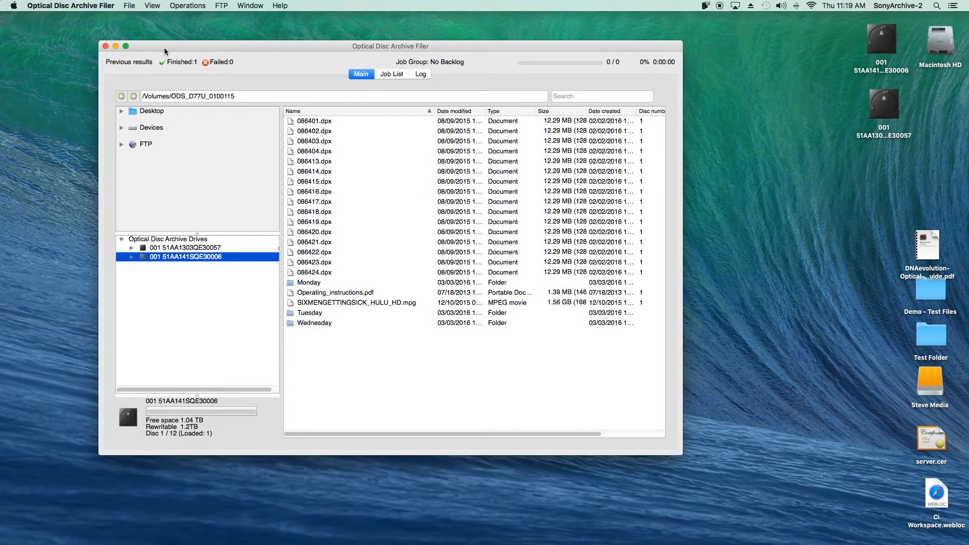
{"action": "left_click", "coordinate": [101, 6]}
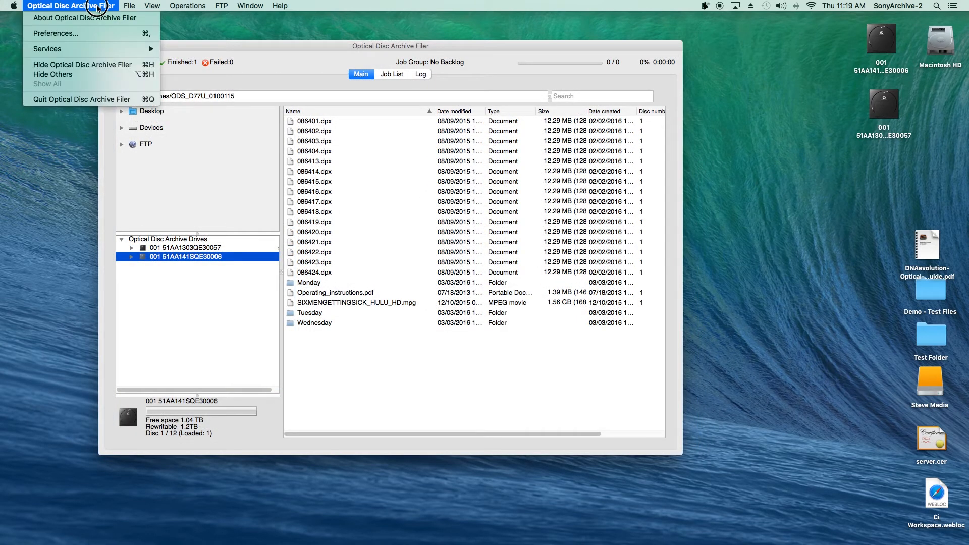
{"action": "left_click", "coordinate": [69, 34]}
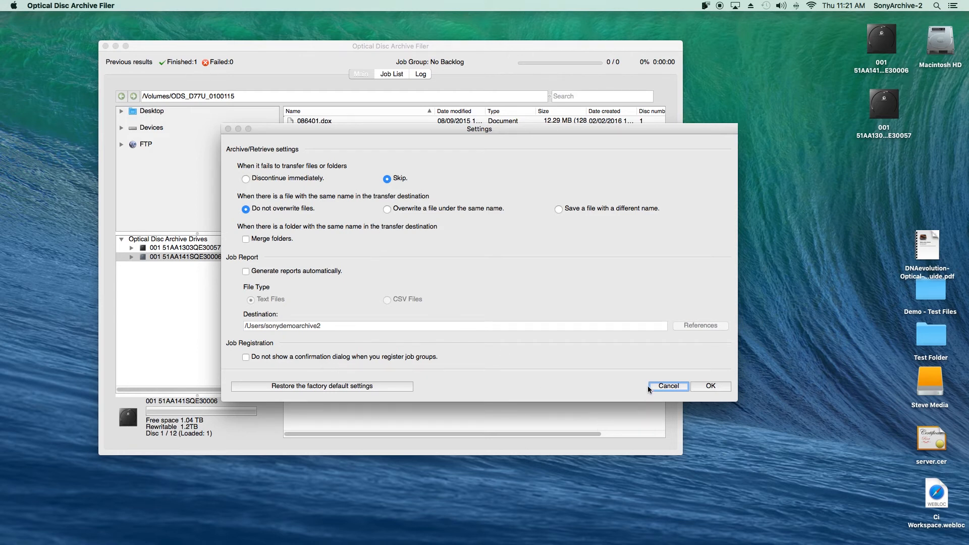
{"action": "left_click", "coordinate": [661, 386]}
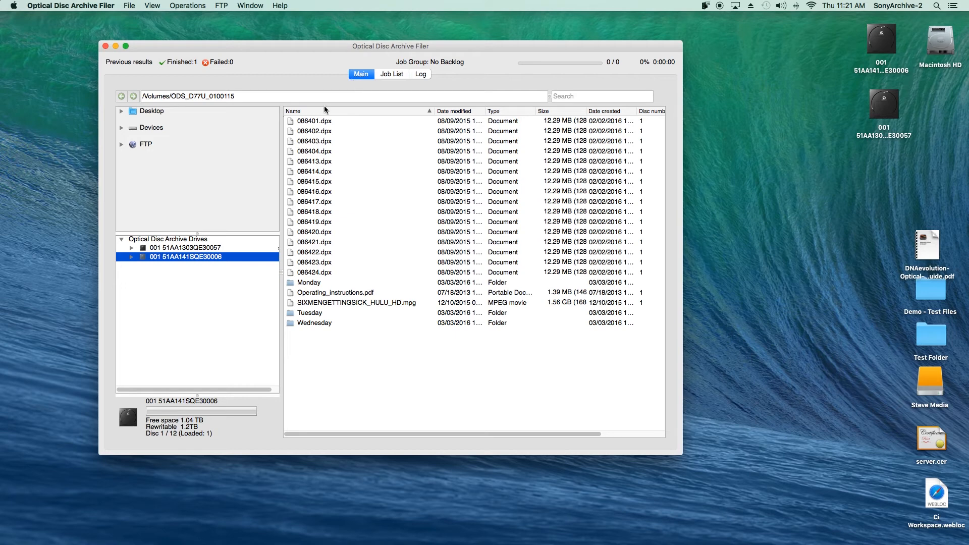
Review the job list and the 03/03/2016 log entries, and return to the main file view.
{"action": "left_click", "coordinate": [386, 74]}
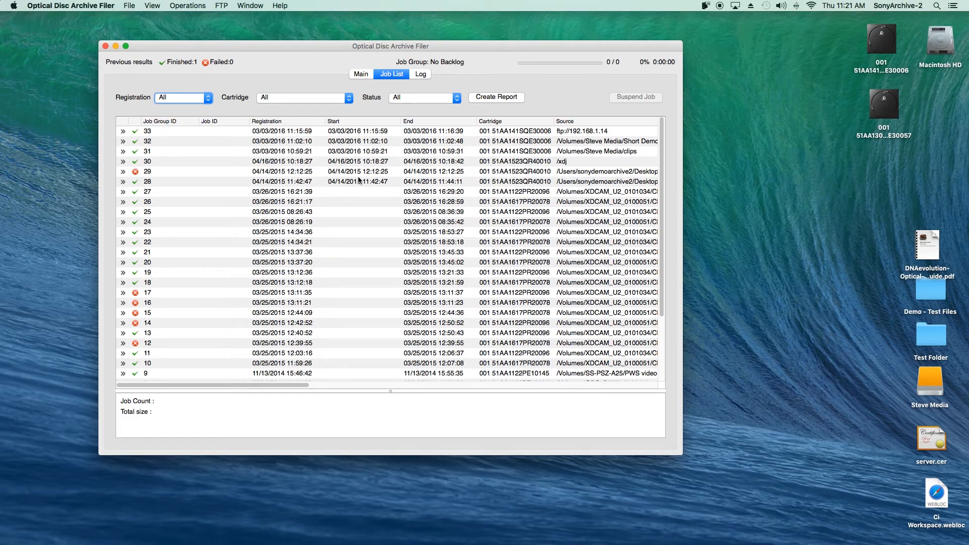
{"action": "left_click", "coordinate": [420, 74]}
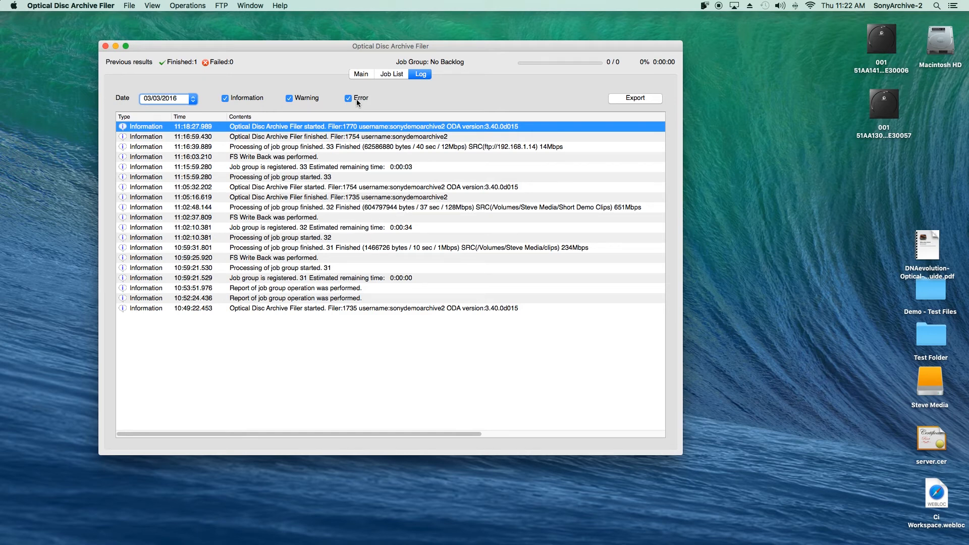
{"action": "left_click", "coordinate": [360, 74]}
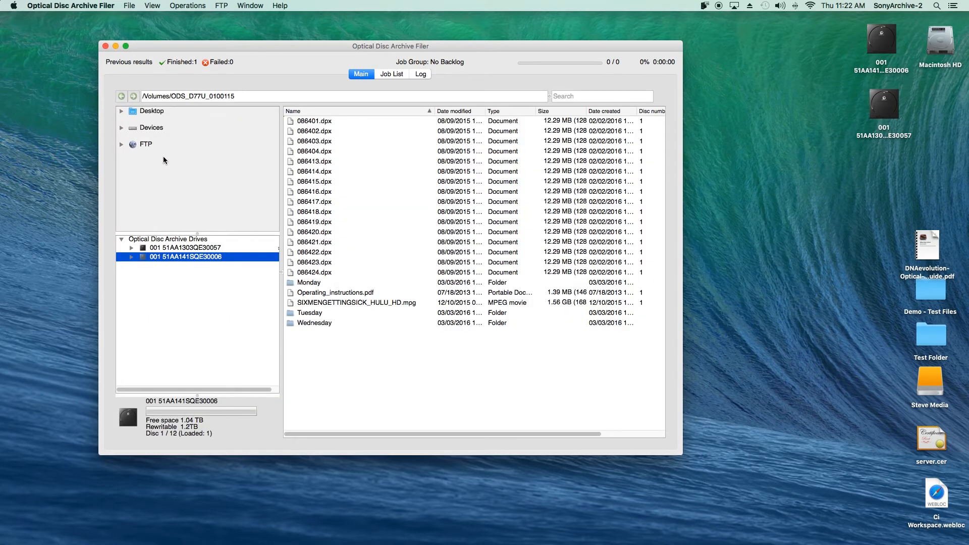
Look through the source folders under Desktop and the volumes under Devices, including Macintosh HD.
{"action": "left_click", "coordinate": [122, 111]}
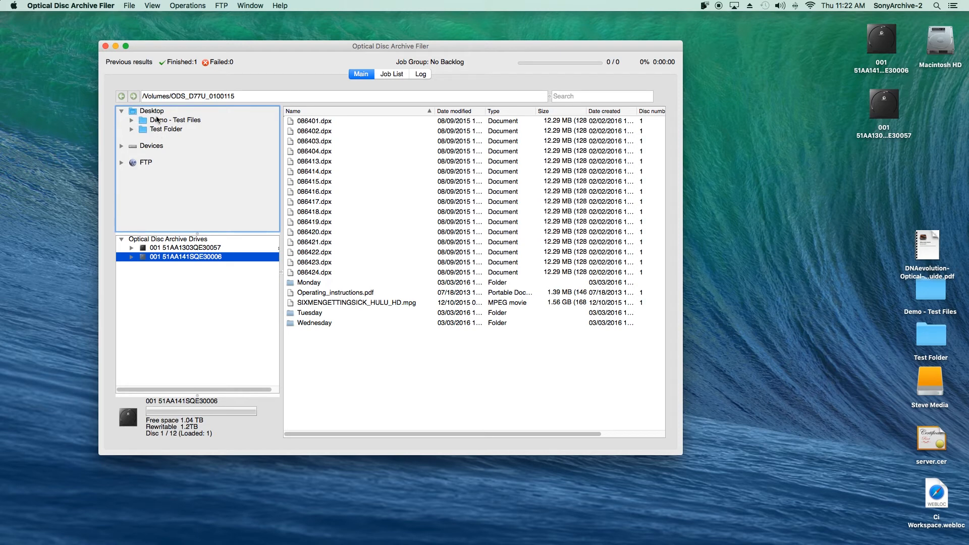
{"action": "left_click", "coordinate": [122, 111]}
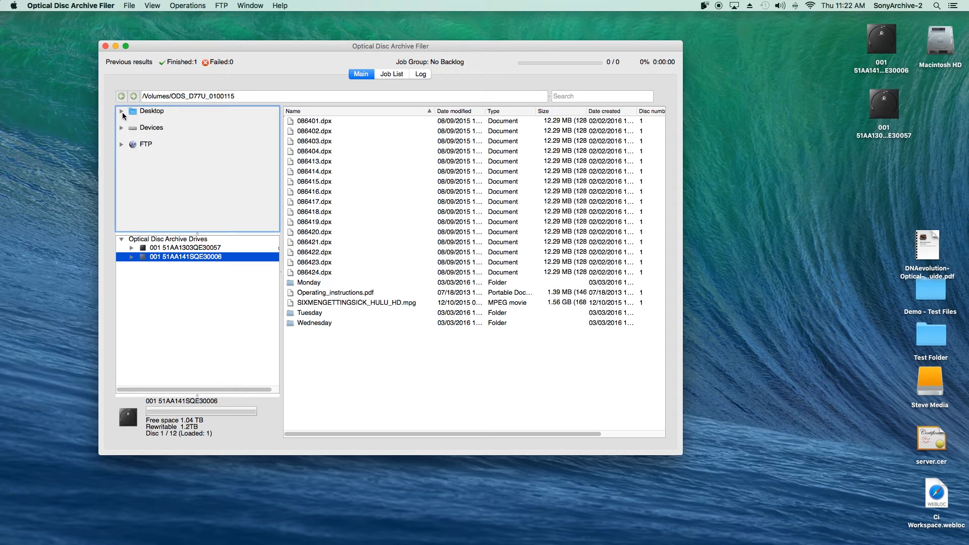
{"action": "left_click", "coordinate": [121, 128]}
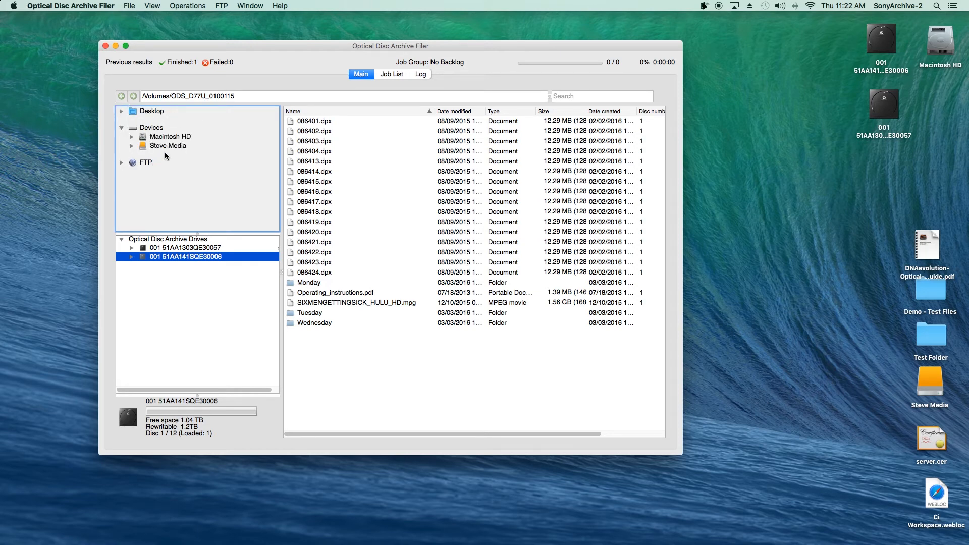
{"action": "left_click", "coordinate": [172, 139]}
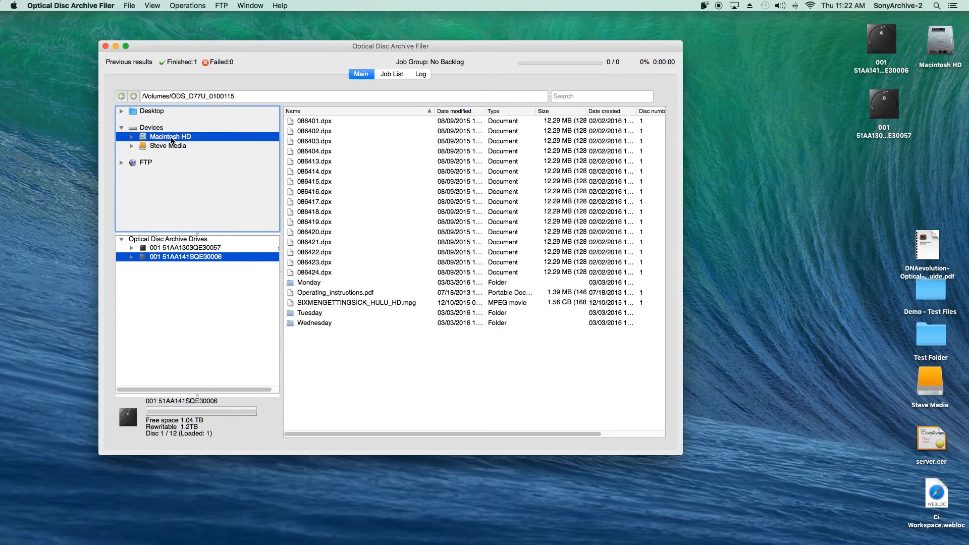
Expand the external media drive under Devices and open its Short Demo Clips folder.
{"action": "left_click", "coordinate": [160, 146]}
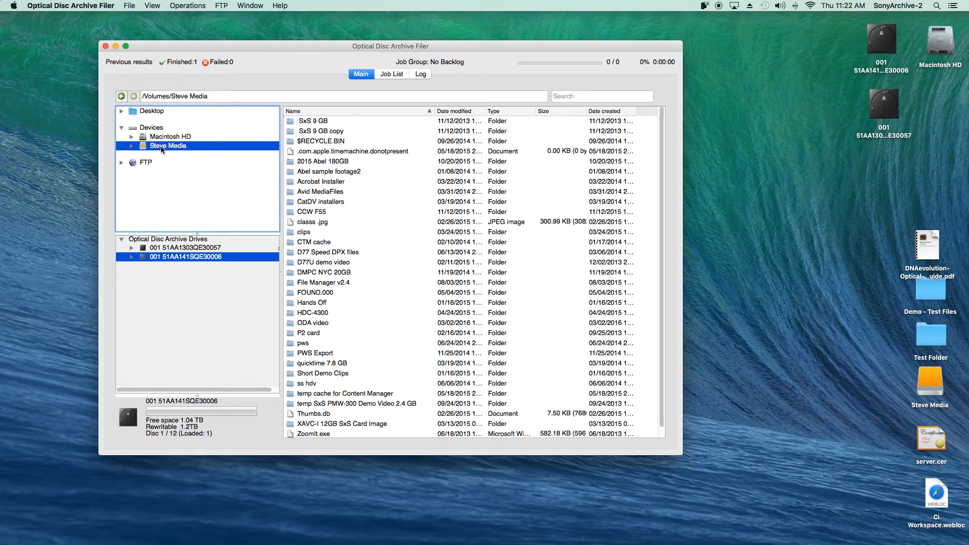
{"action": "left_click", "coordinate": [131, 146]}
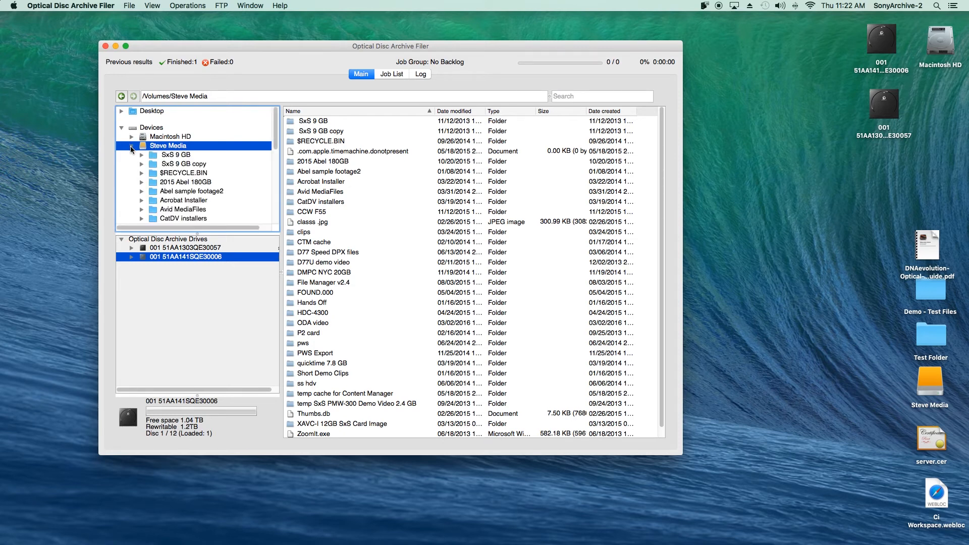
{"action": "scroll", "coordinate": [247, 179], "scroll_direction": "down", "scroll_amount": 5}
{"action": "scroll", "coordinate": [248, 180], "scroll_direction": "down", "scroll_amount": 5}
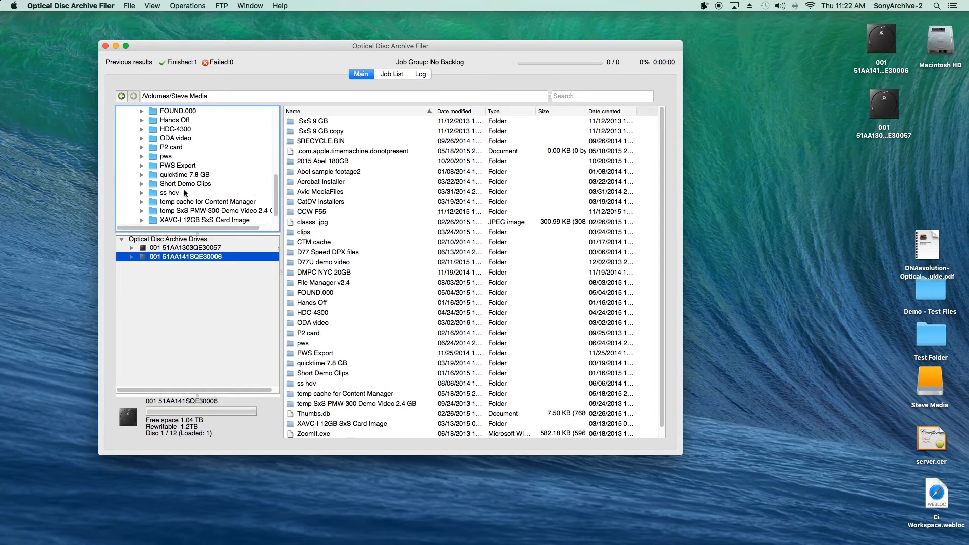
{"action": "left_click", "coordinate": [175, 184]}
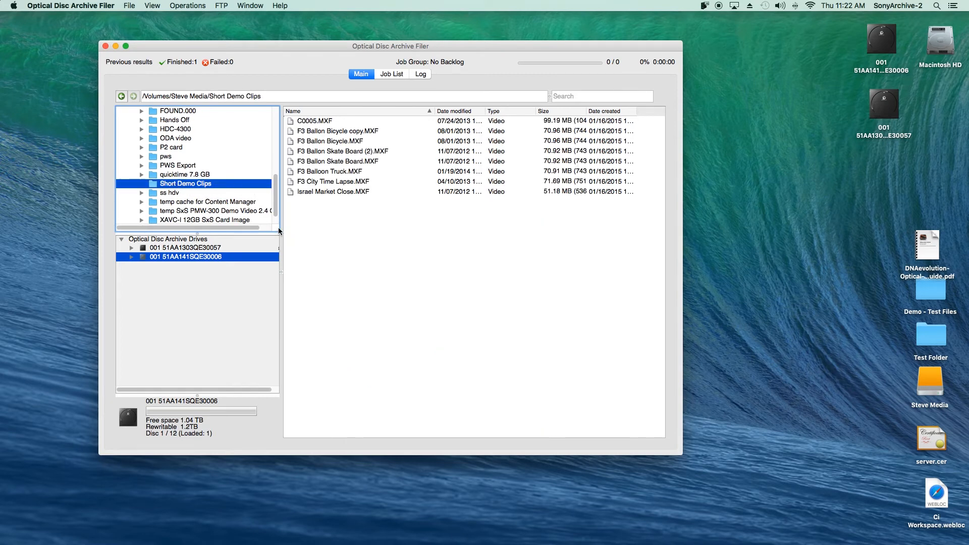
Archive the Short Demo Clips folder to the Tuesday folder on cartridge 001 51AA141SQE30006 and confirm the job group registration.
{"action": "left_click", "coordinate": [130, 258]}
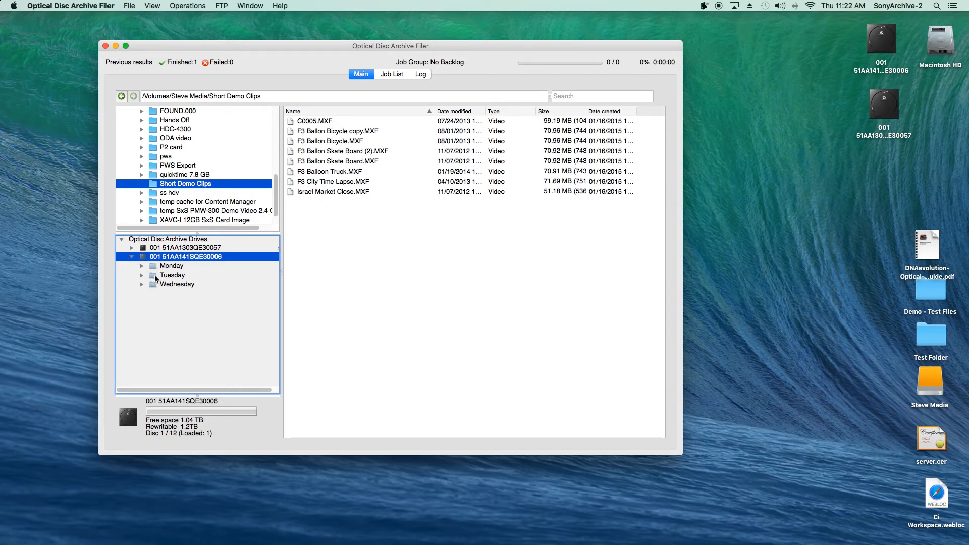
{"action": "left_click", "coordinate": [174, 275]}
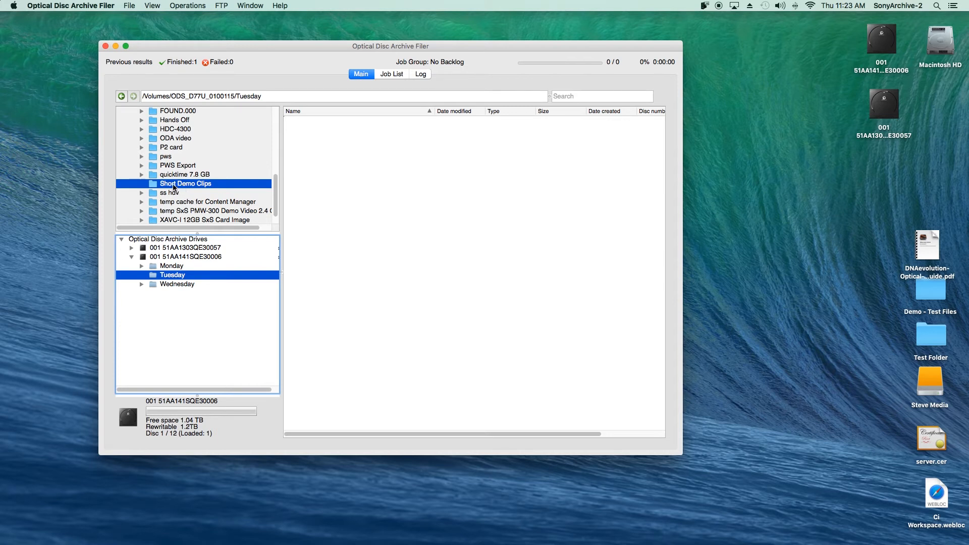
{"action": "left_click_drag", "start_coordinate": [173, 186], "coordinate": [185, 281]}
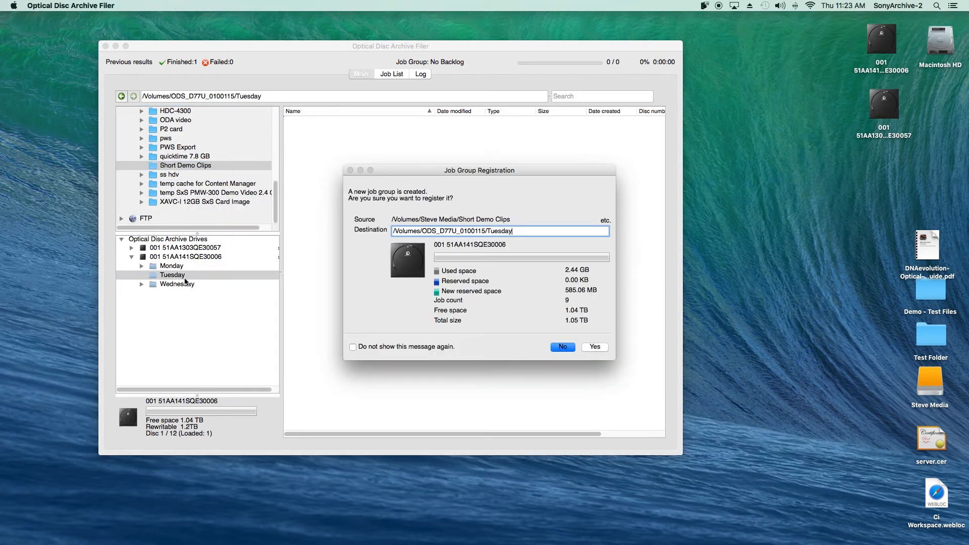
{"action": "left_click_drag", "start_coordinate": [430, 170], "coordinate": [383, 153]}
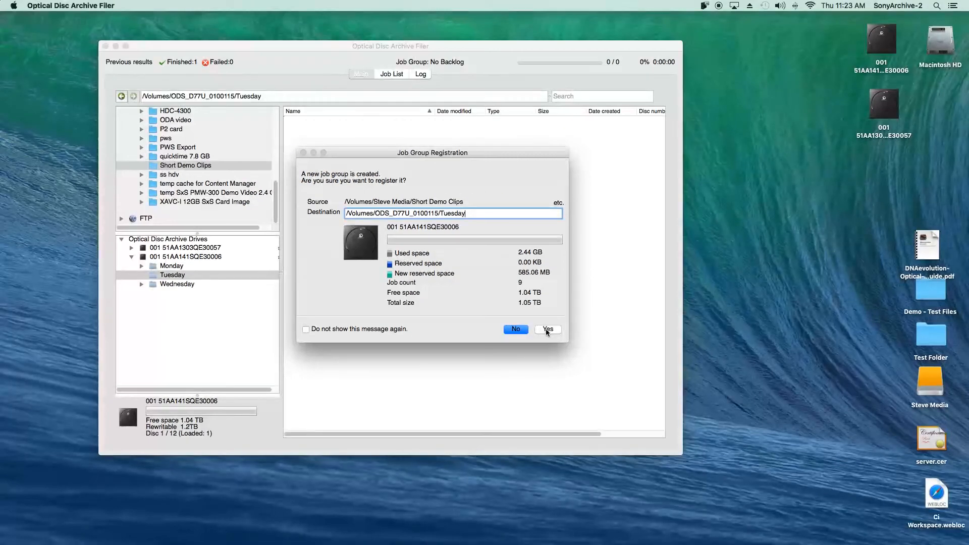
{"action": "left_click", "coordinate": [547, 330]}
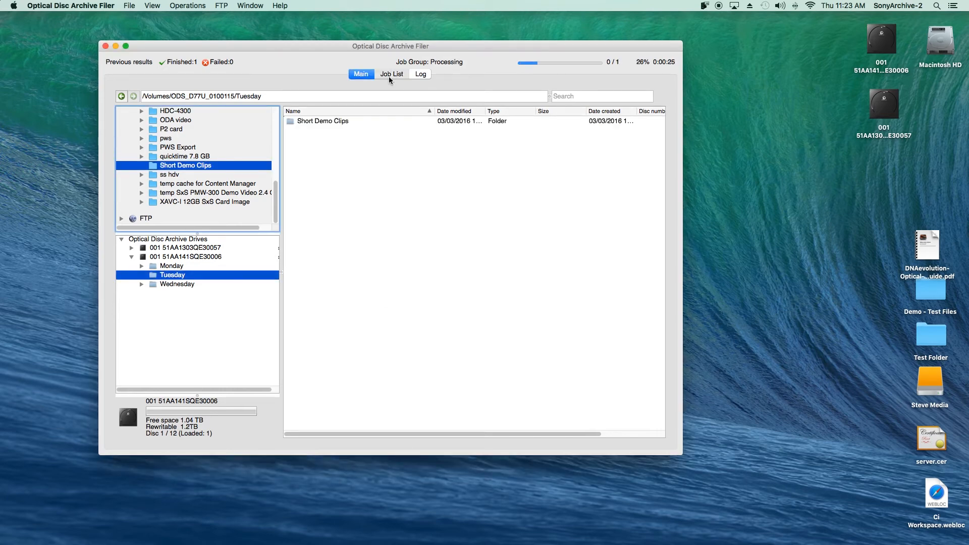
Monitor the archive job in the job list, widening the window to examine each file's source, destination, size and status.
{"action": "left_click", "coordinate": [389, 76]}
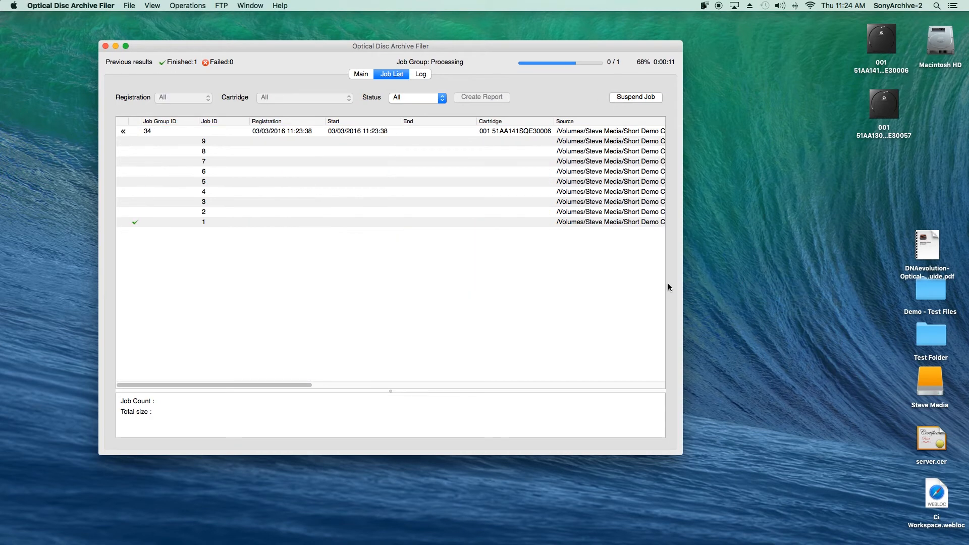
{"action": "left_click_drag", "start_coordinate": [682, 284], "coordinate": [784, 283]}
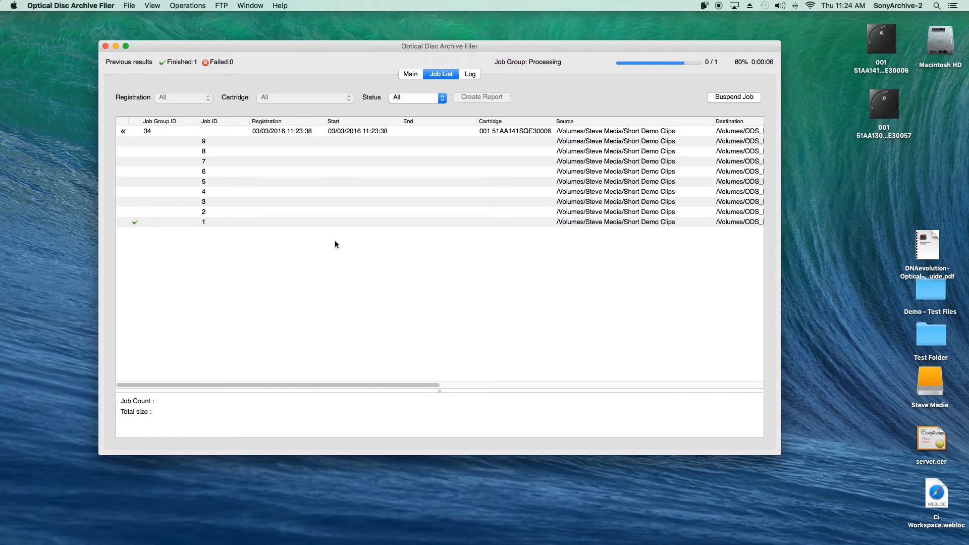
{"action": "left_click_drag", "start_coordinate": [426, 385], "coordinate": [782, 389]}
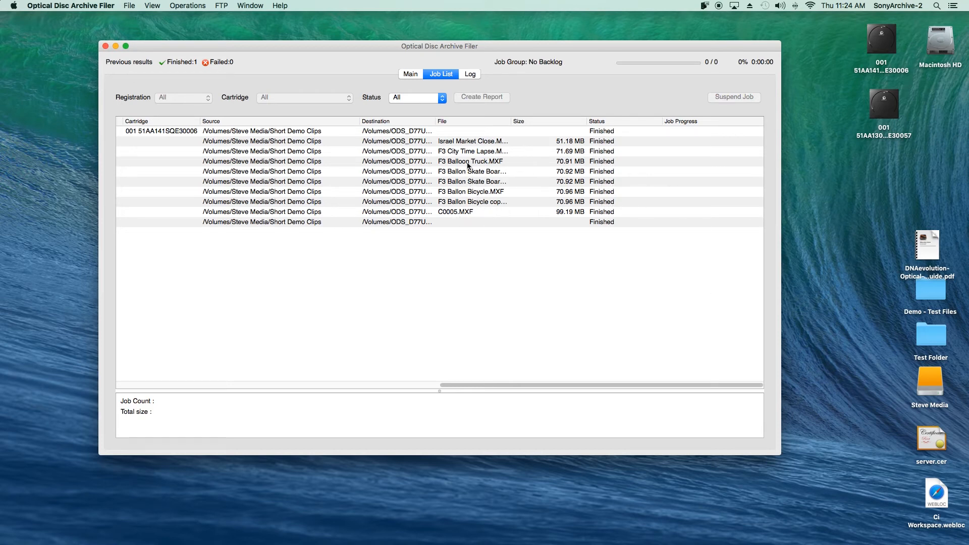
{"action": "left_click_drag", "start_coordinate": [516, 383], "coordinate": [100, 402]}
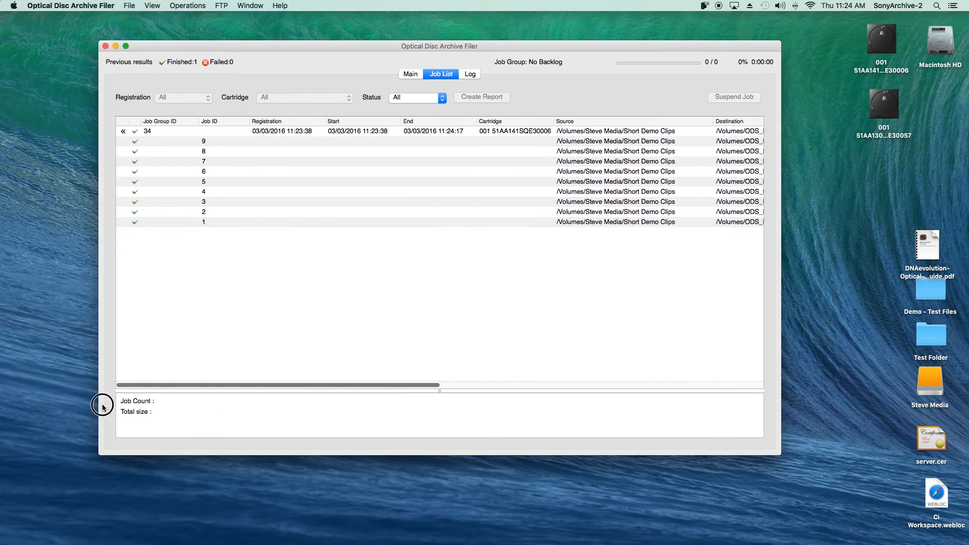
Collapse the job group's details and examine the newest Short Demo Clips job group's summary and status columns.
{"action": "left_click", "coordinate": [123, 130]}
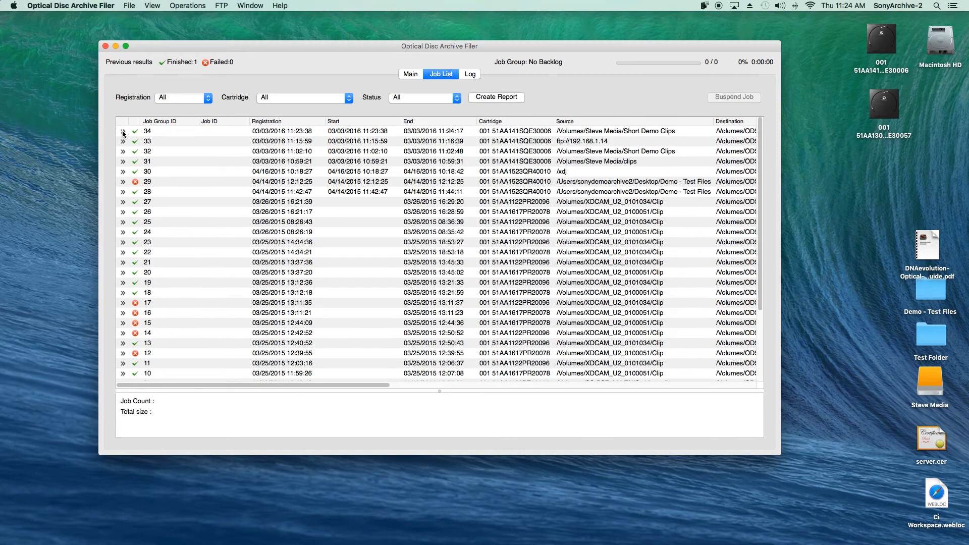
{"action": "left_click", "coordinate": [365, 133]}
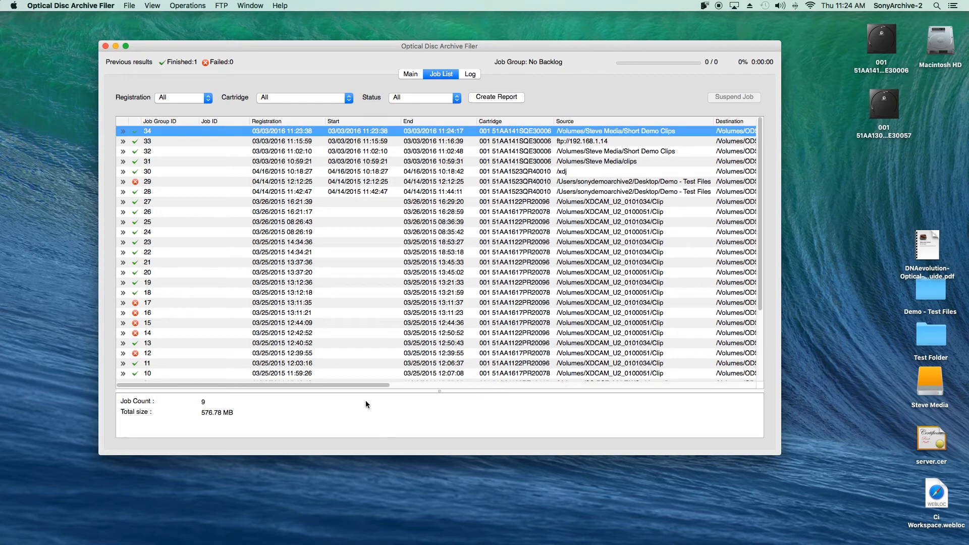
{"action": "left_click_drag", "start_coordinate": [360, 385], "coordinate": [671, 391]}
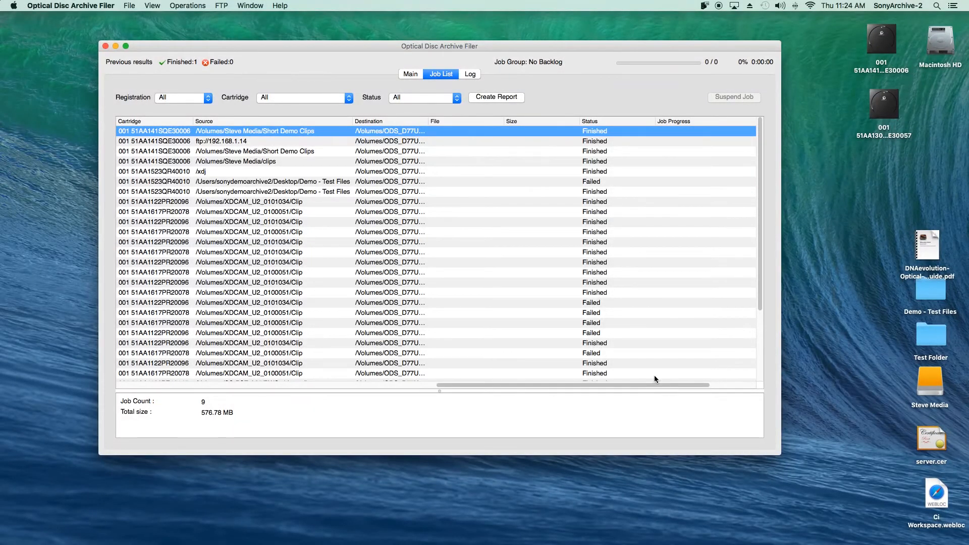
{"action": "left_click_drag", "start_coordinate": [623, 387], "coordinate": [303, 387]}
Return to the main file view and check the archived Short Demo Clips folder inside Tuesday on the cartridge.
{"action": "left_click", "coordinate": [413, 76]}
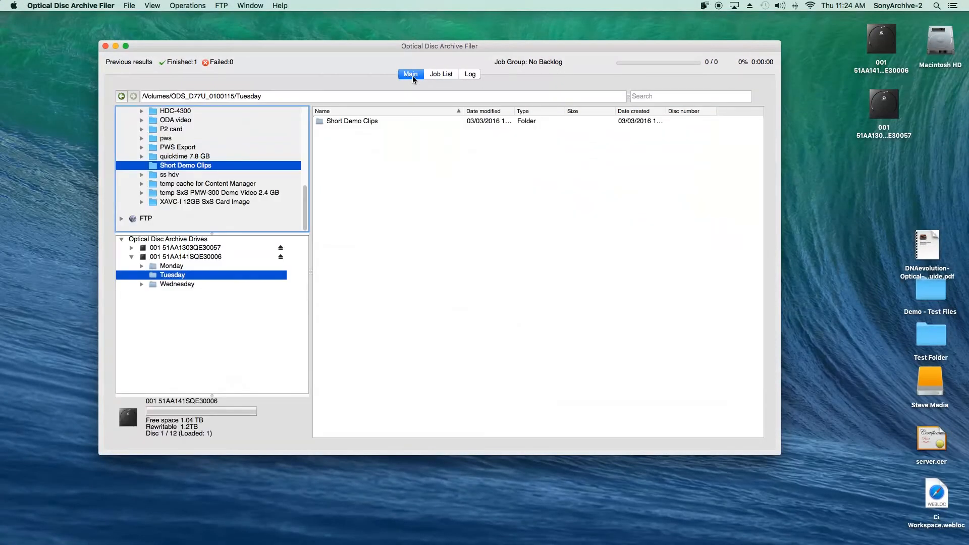
{"action": "left_click", "coordinate": [176, 277]}
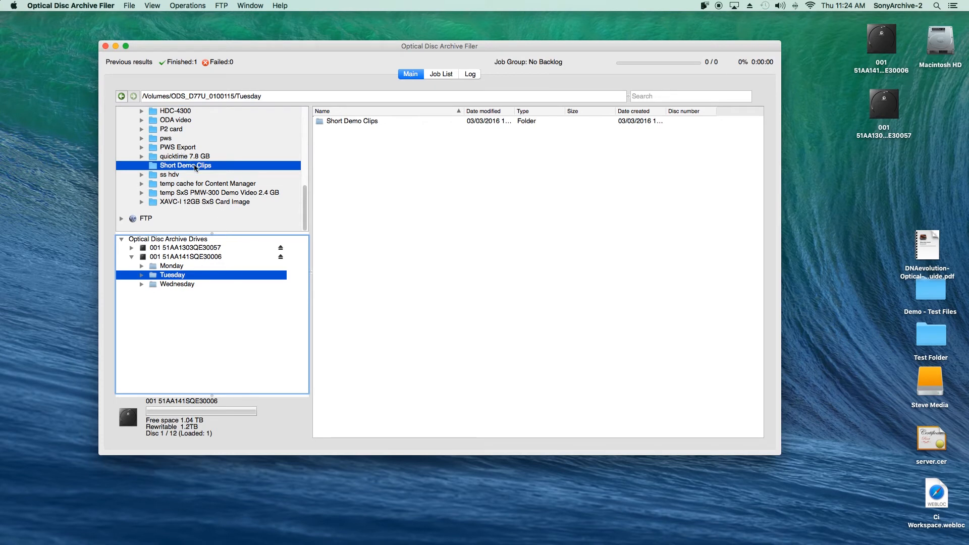
{"action": "left_click", "coordinate": [142, 275]}
{"action": "left_click", "coordinate": [157, 286]}
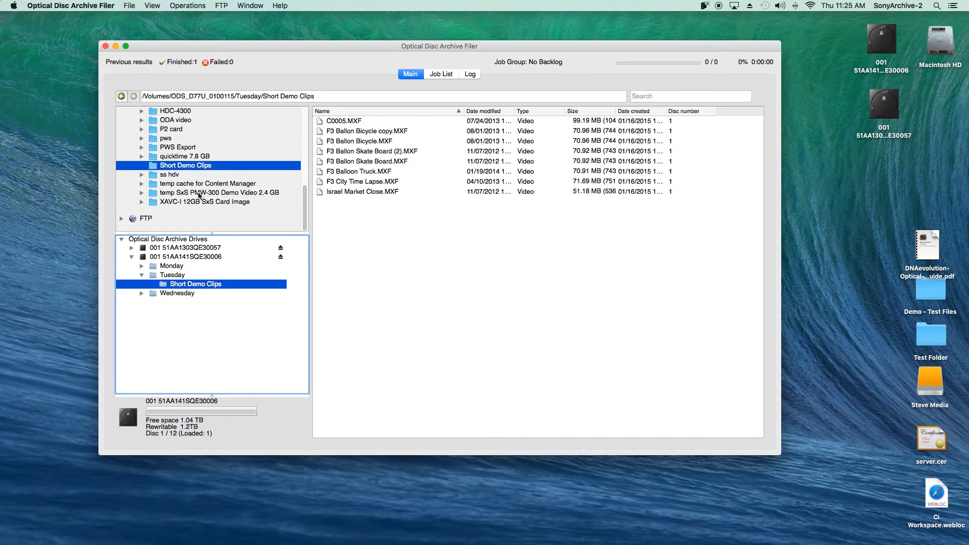
Expand the FTP source list and try to connect to the registered host 192.168.1.14.
{"action": "left_click_drag", "start_coordinate": [304, 210], "coordinate": [303, 233]}
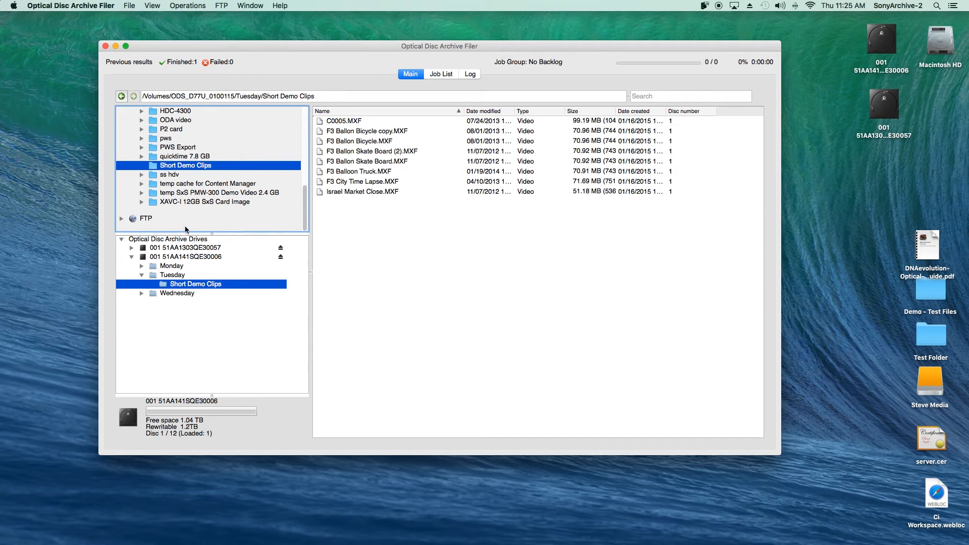
{"action": "left_click", "coordinate": [121, 219]}
{"action": "scroll", "coordinate": [305, 208], "scroll_direction": "down", "scroll_amount": 1}
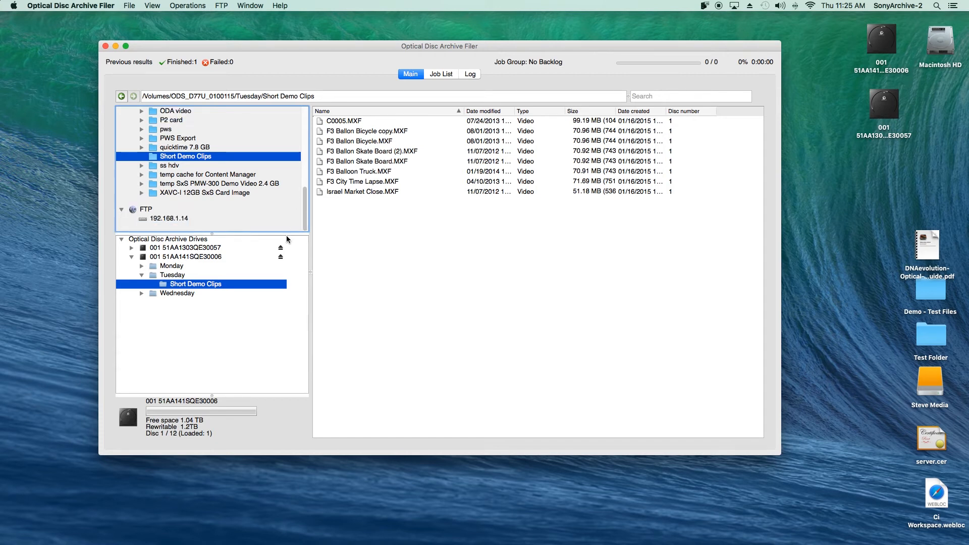
{"action": "left_click", "coordinate": [163, 219]}
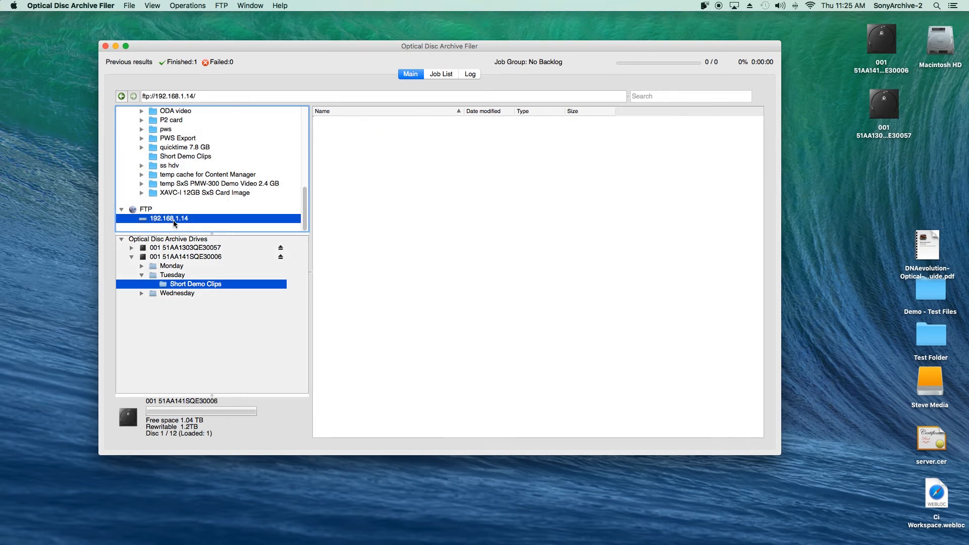
{"action": "right_click", "coordinate": [163, 220]}
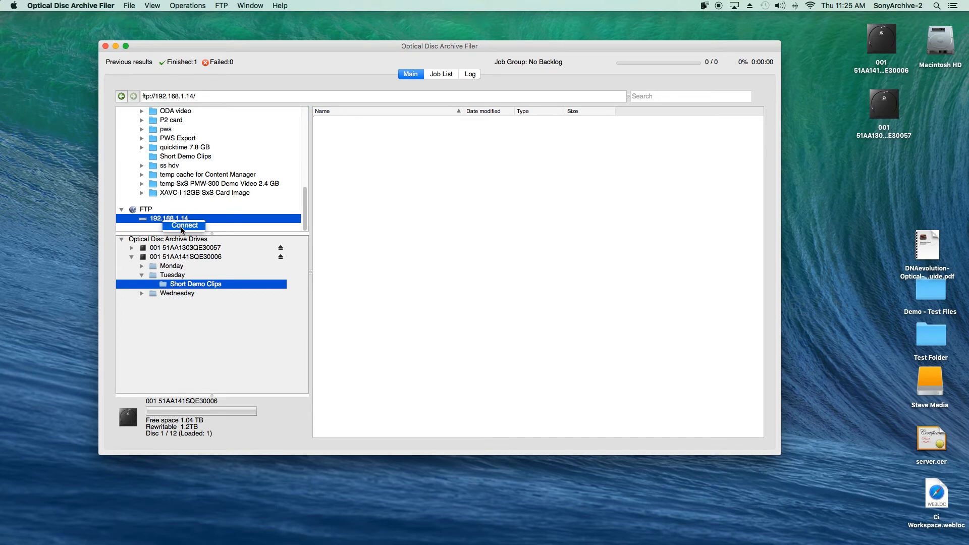
{"action": "left_click", "coordinate": [183, 227]}
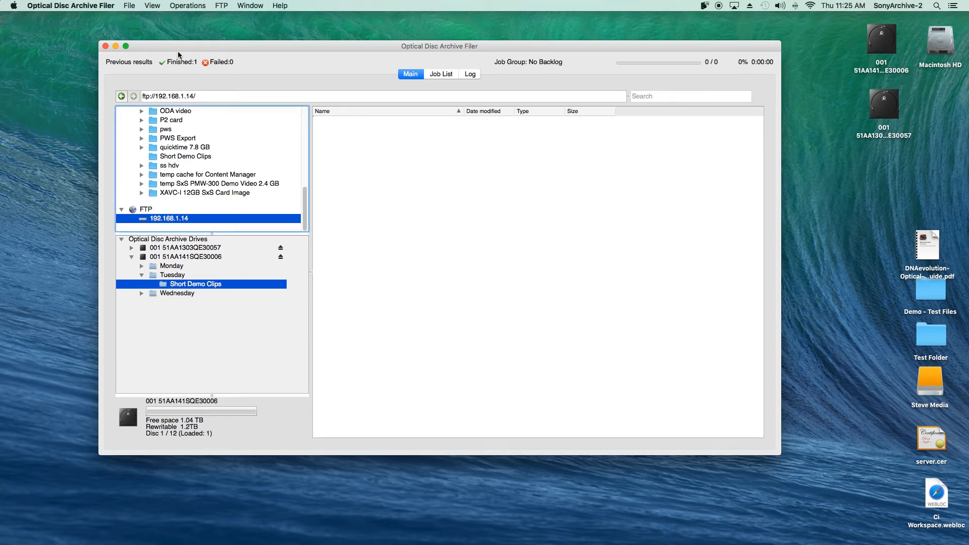
Examine the registered Filezilla FTP host's connection settings, then cancel without changes and leave the host registration.
{"action": "left_click", "coordinate": [225, 6]}
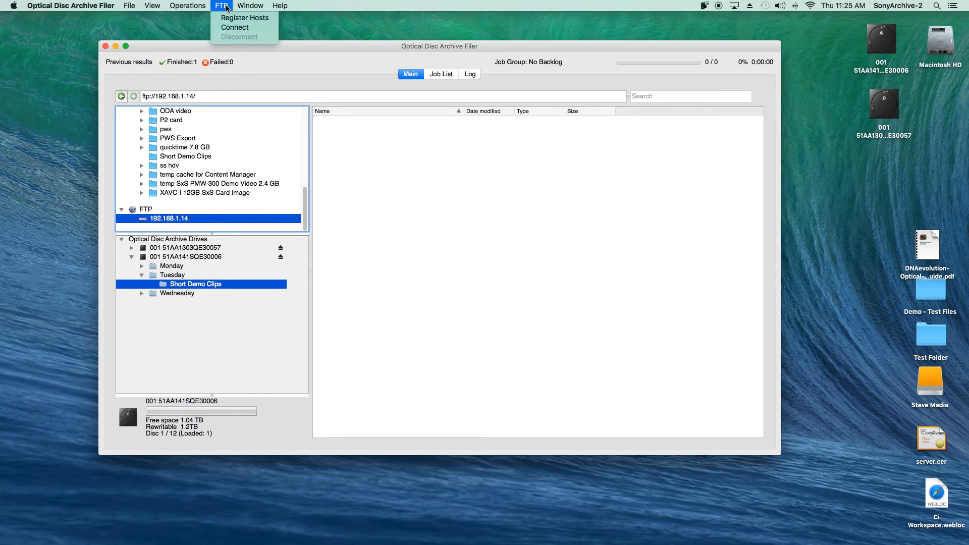
{"action": "left_click", "coordinate": [254, 18]}
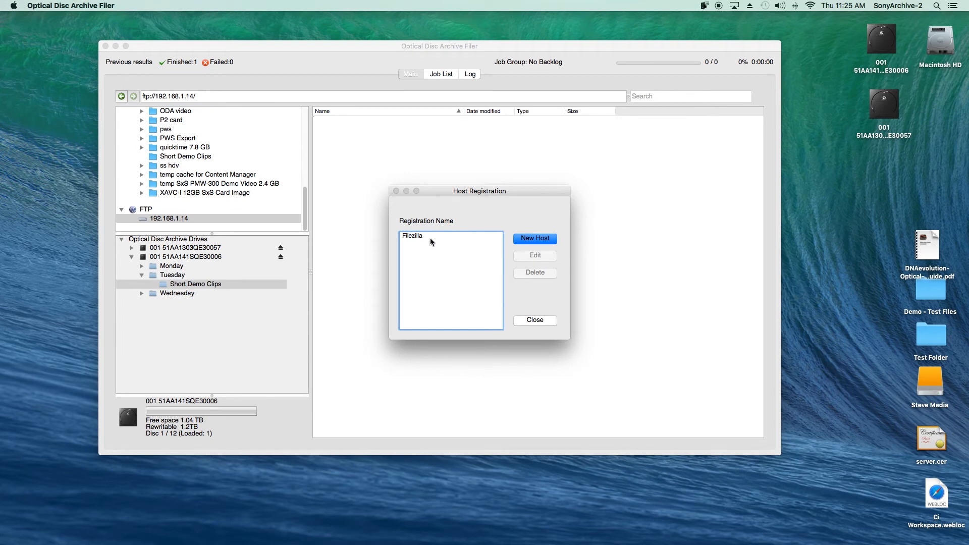
{"action": "left_click", "coordinate": [414, 237]}
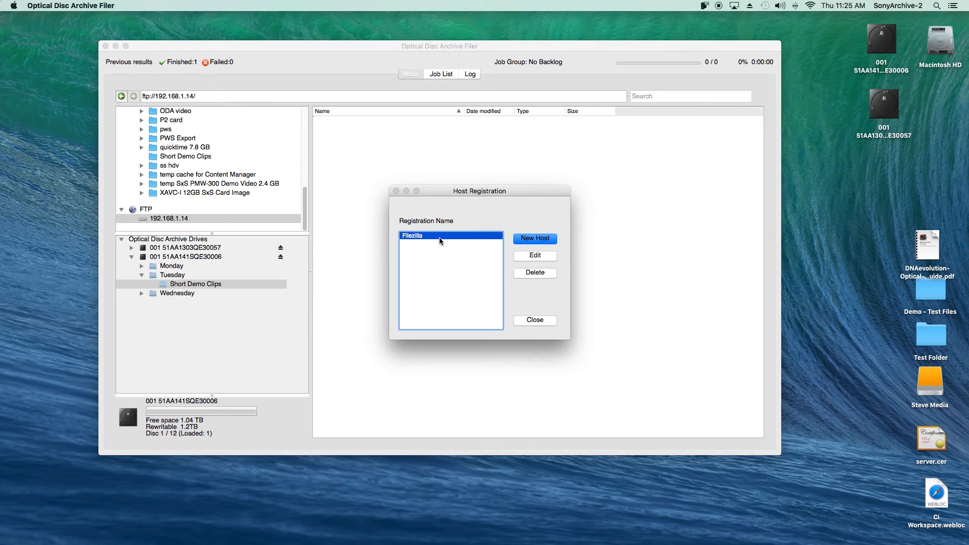
{"action": "left_click", "coordinate": [530, 255]}
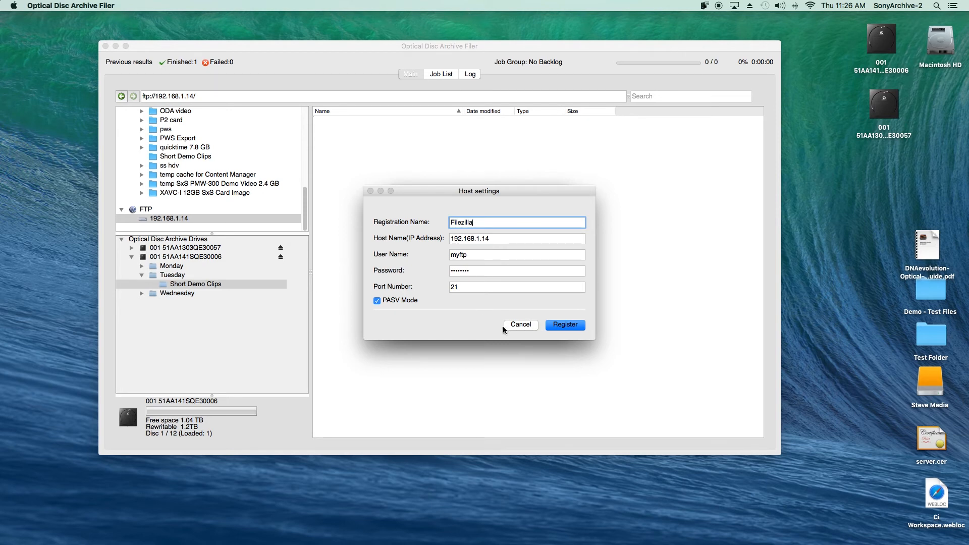
{"action": "left_click", "coordinate": [520, 325]}
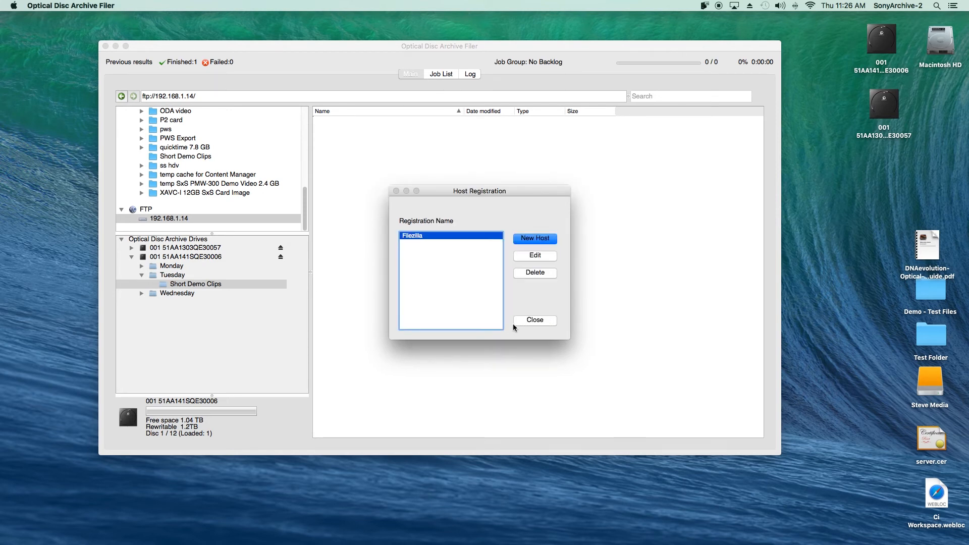
{"action": "left_click", "coordinate": [526, 319]}
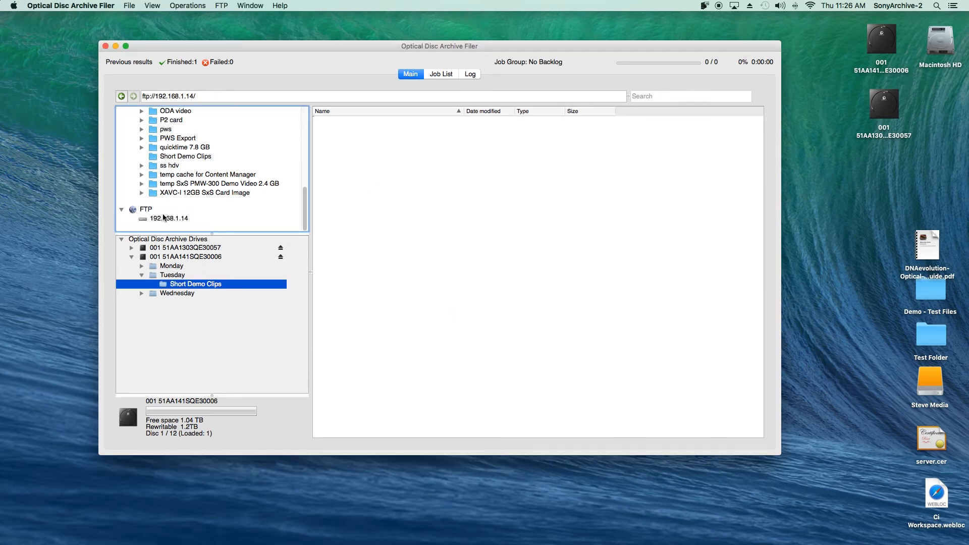
Connect to the FTP host 192.168.1.14 to list its files.
{"action": "left_click", "coordinate": [186, 219]}
{"action": "right_click", "coordinate": [181, 221]}
{"action": "left_click", "coordinate": [198, 225]}
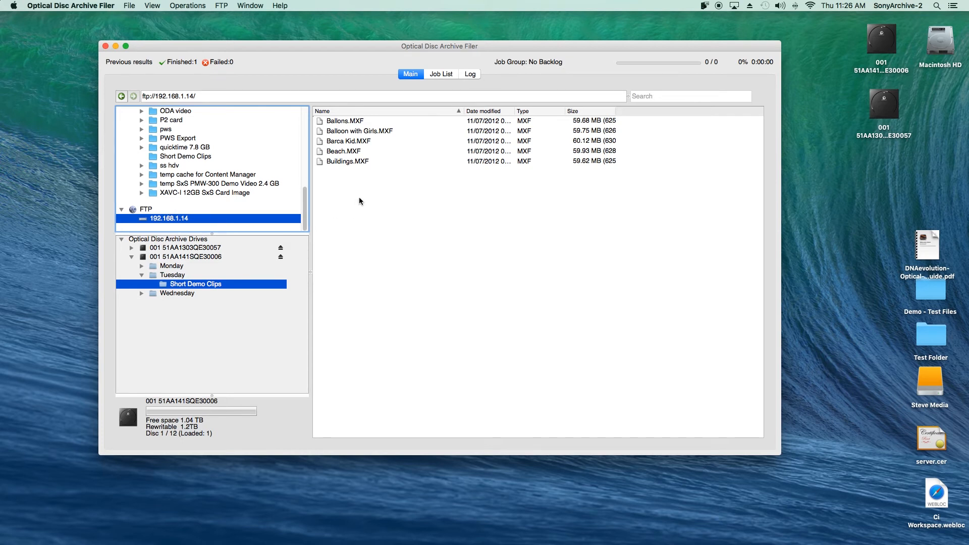
Archive the five FTP files, Ballons.MXF through Buildings.MXF, to Tuesday's Short Demo Clips folder and again to Wednesday, confirming both job group registrations.
{"action": "left_click", "coordinate": [353, 121]}
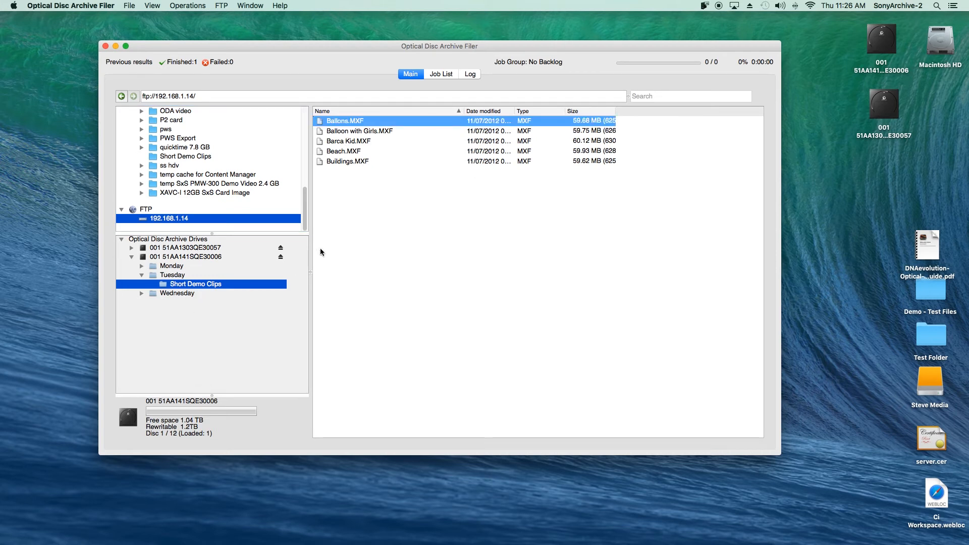
{"action": "left_click", "coordinate": [333, 161], "text": "shift"}
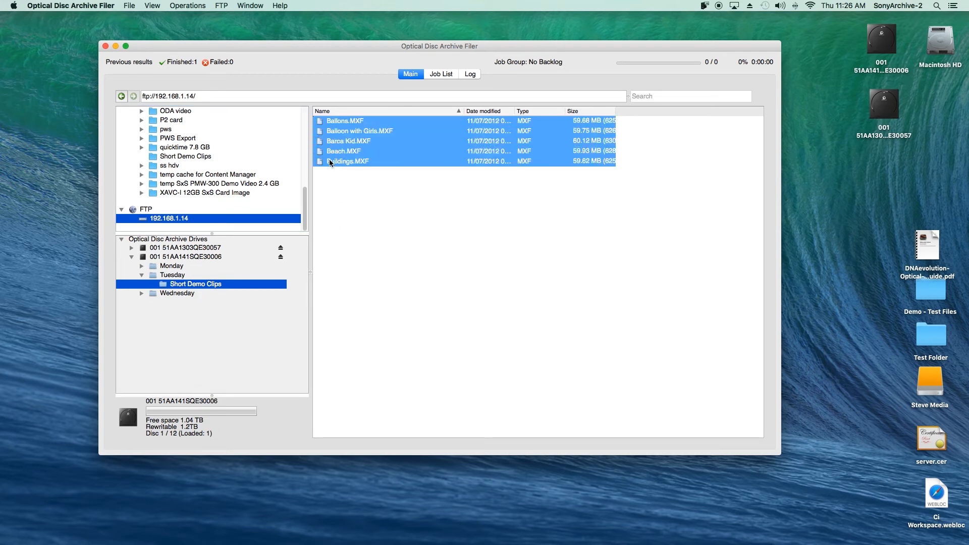
{"action": "left_click_drag", "start_coordinate": [334, 153], "coordinate": [224, 288]}
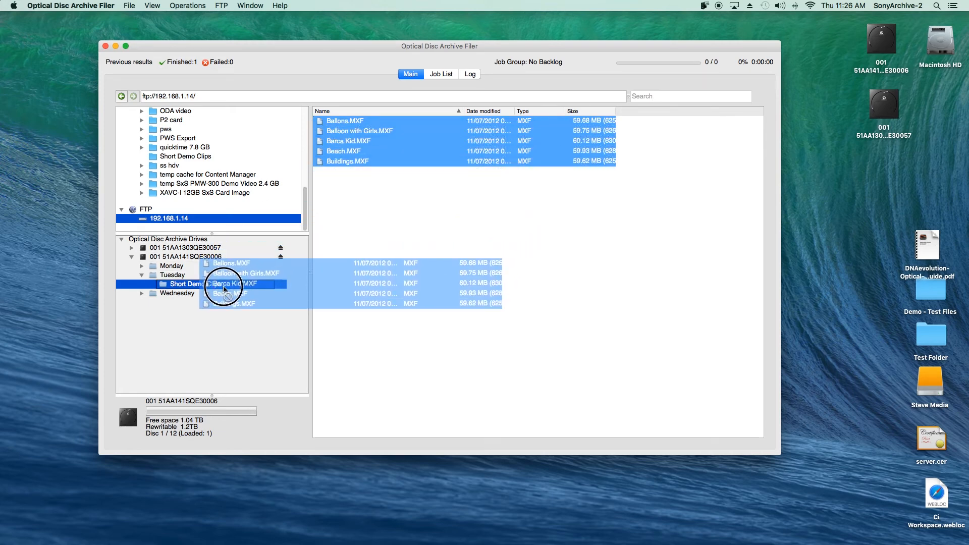
{"action": "left_click_drag", "start_coordinate": [223, 288], "coordinate": [223, 285]}
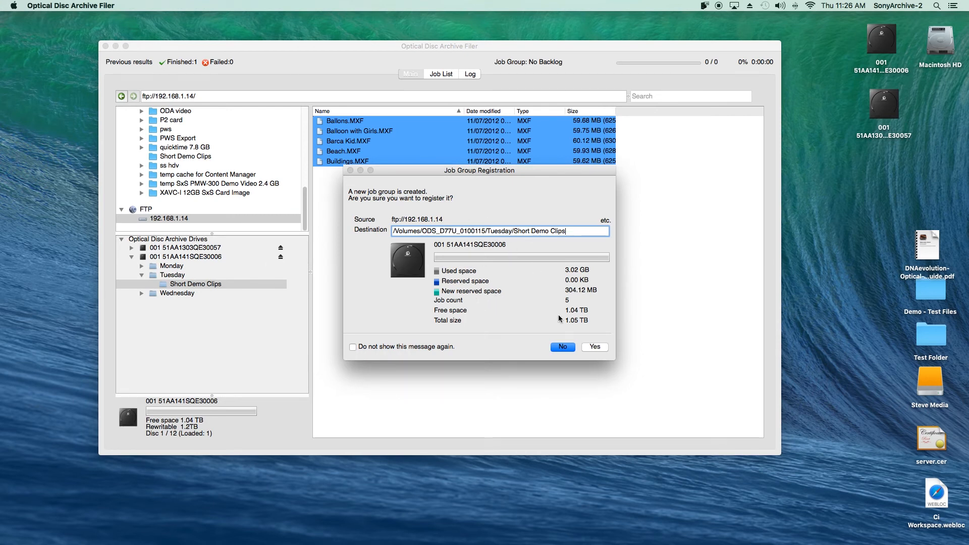
{"action": "left_click", "coordinate": [593, 347]}
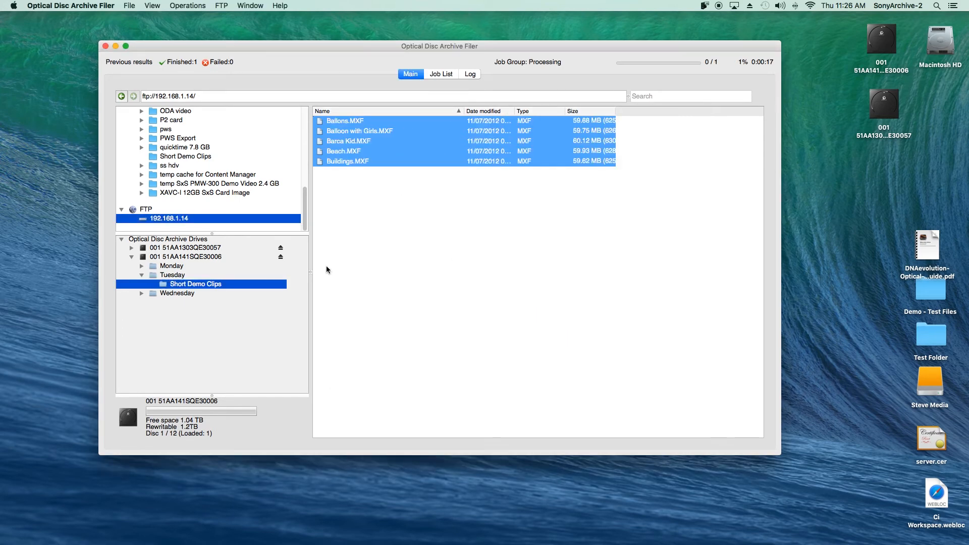
{"action": "left_click_drag", "start_coordinate": [334, 155], "coordinate": [170, 297]}
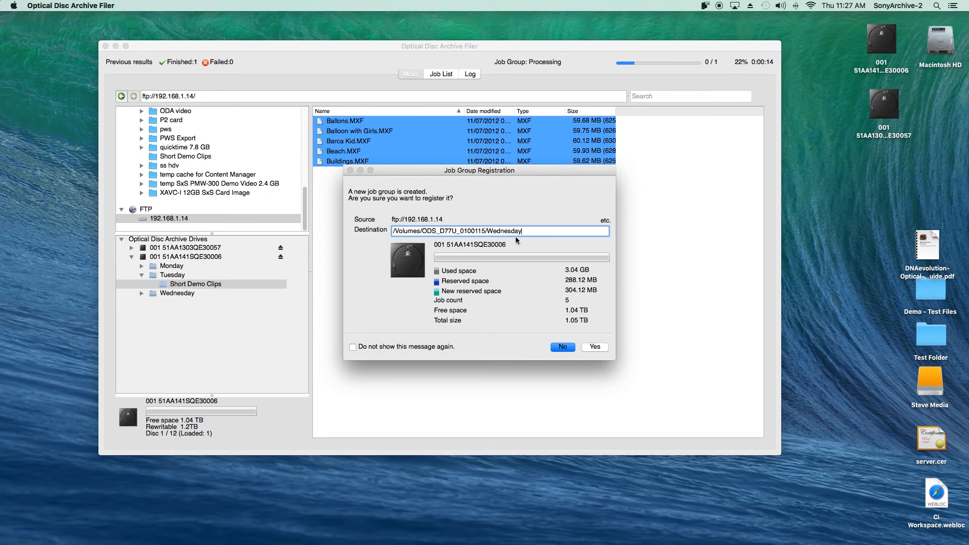
{"action": "left_click", "coordinate": [594, 347]}
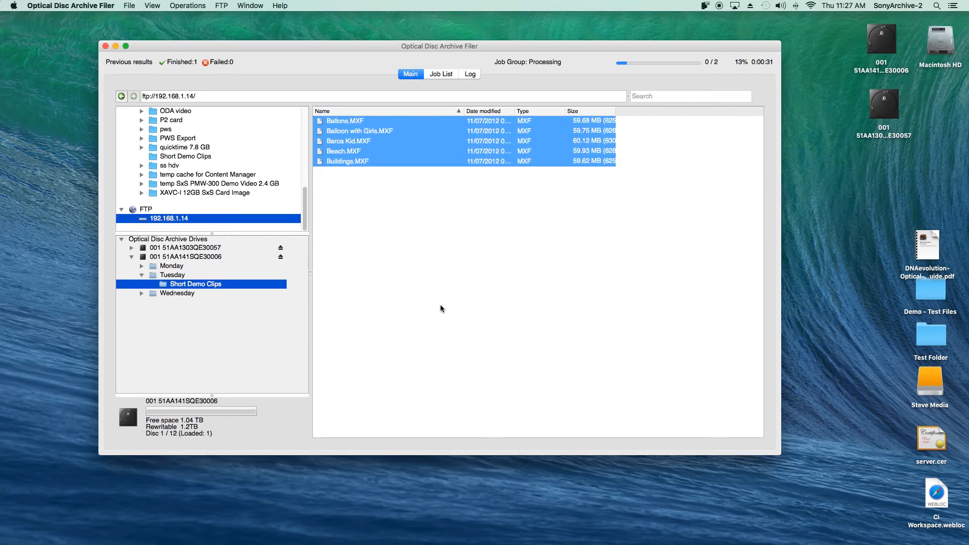
Widen the job list, expand the newest FTP job group and move the Job Progress column in front of Source.
{"action": "left_click", "coordinate": [439, 74]}
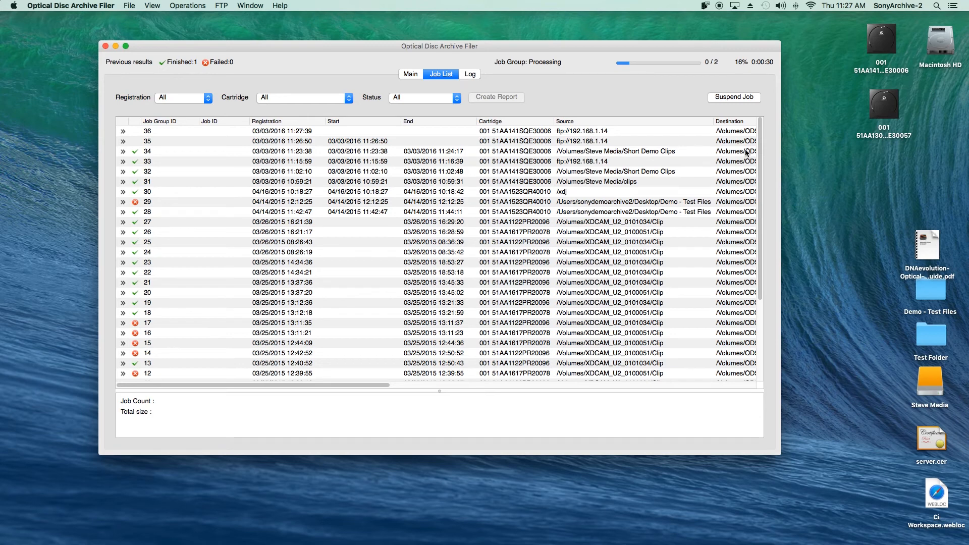
{"action": "left_click_drag", "start_coordinate": [781, 154], "coordinate": [941, 156]}
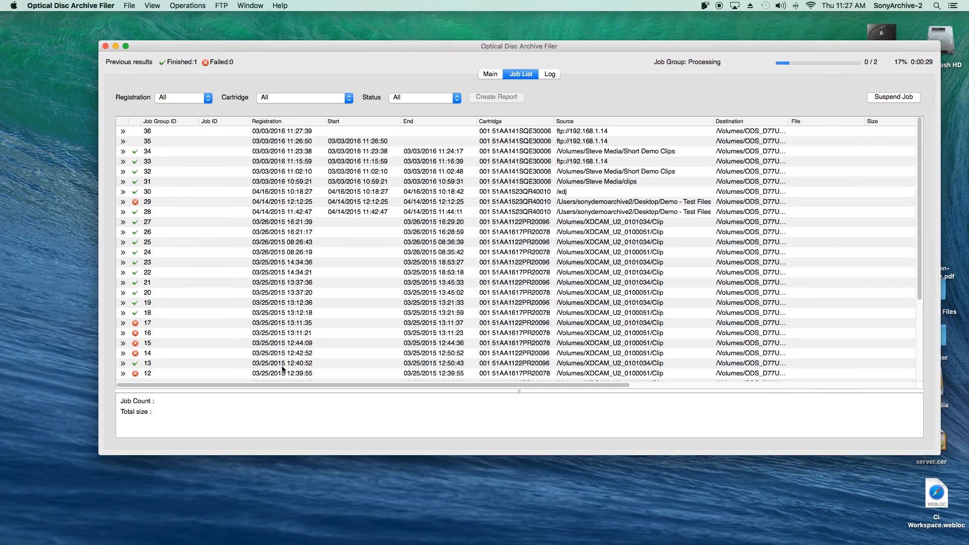
{"action": "left_click", "coordinate": [122, 132]}
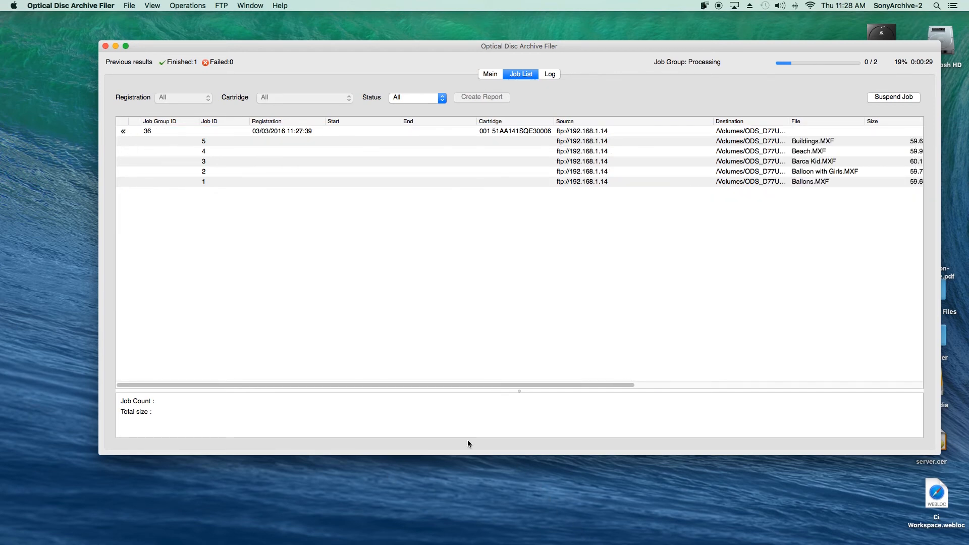
{"action": "left_click_drag", "start_coordinate": [412, 386], "coordinate": [765, 400]}
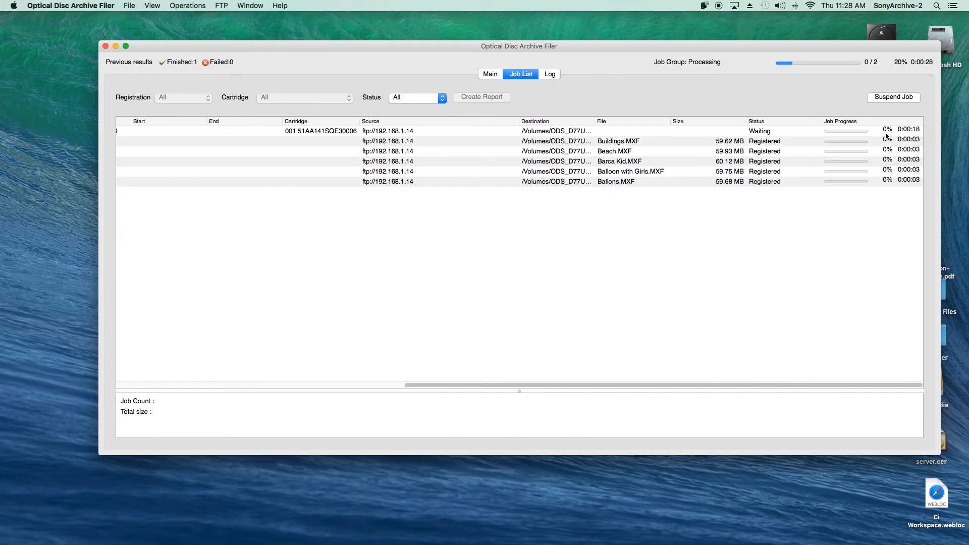
{"action": "left_click_drag", "start_coordinate": [876, 123], "coordinate": [352, 168]}
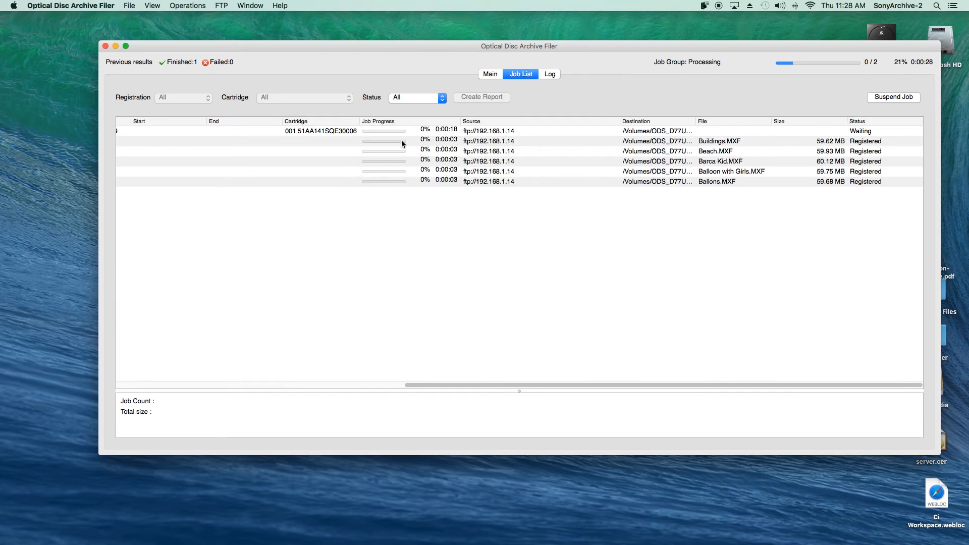
Collapse job group 36, examine the progress of each file in job group 35, and return to the full job list.
{"action": "left_click_drag", "start_coordinate": [468, 386], "coordinate": [149, 385]}
{"action": "left_click", "coordinate": [122, 132]}
{"action": "left_click", "coordinate": [122, 141]}
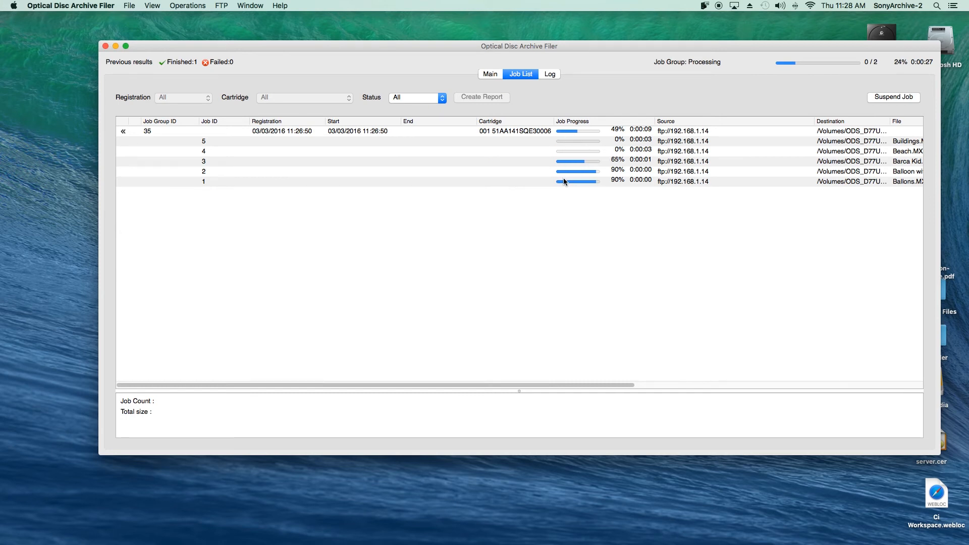
{"action": "left_click", "coordinate": [122, 132]}
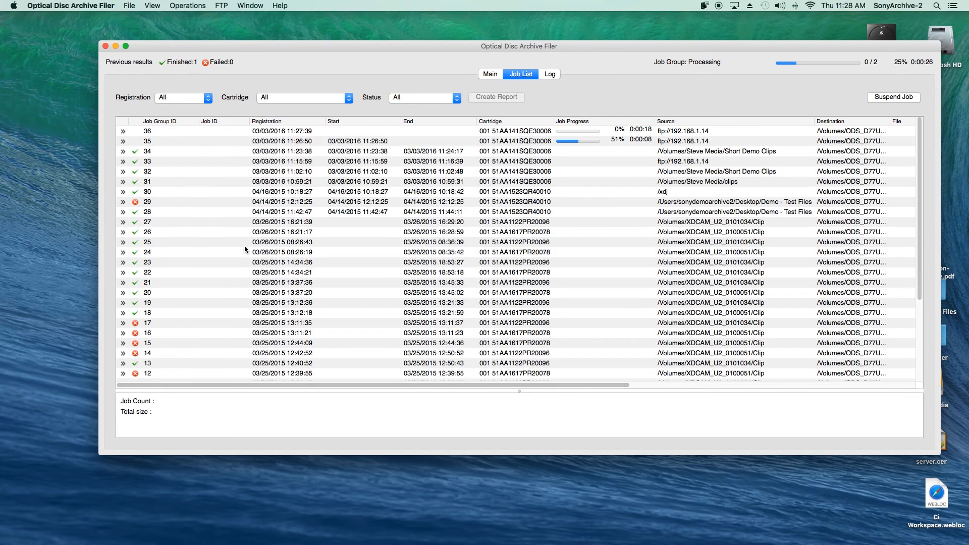
Return to the main file view, enlarge the source area and browse cartridge 001 51AA1303QE30057 down to folder 1 inside January 2015.
{"action": "left_click", "coordinate": [488, 75]}
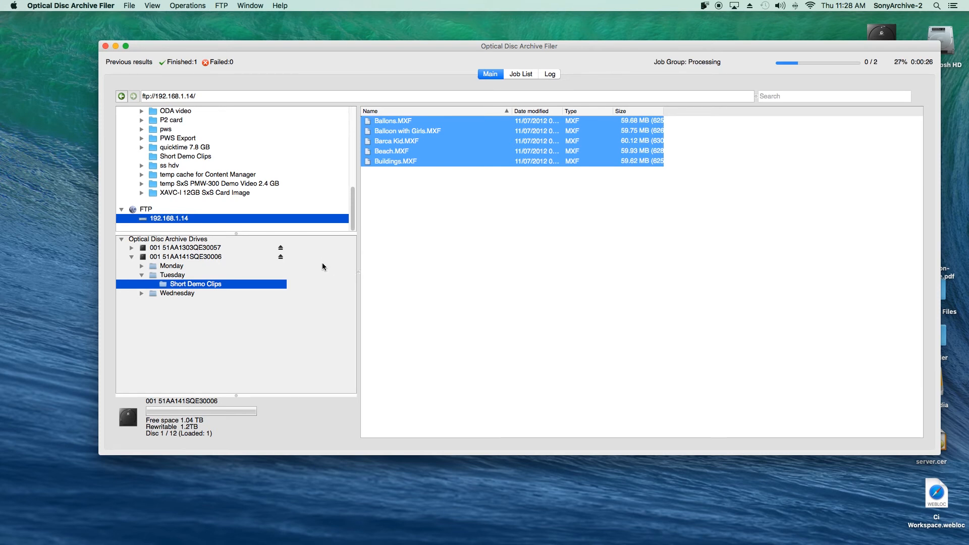
{"action": "left_click_drag", "start_coordinate": [238, 235], "coordinate": [239, 277]}
{"action": "left_click", "coordinate": [131, 288]}
{"action": "left_click", "coordinate": [173, 290]}
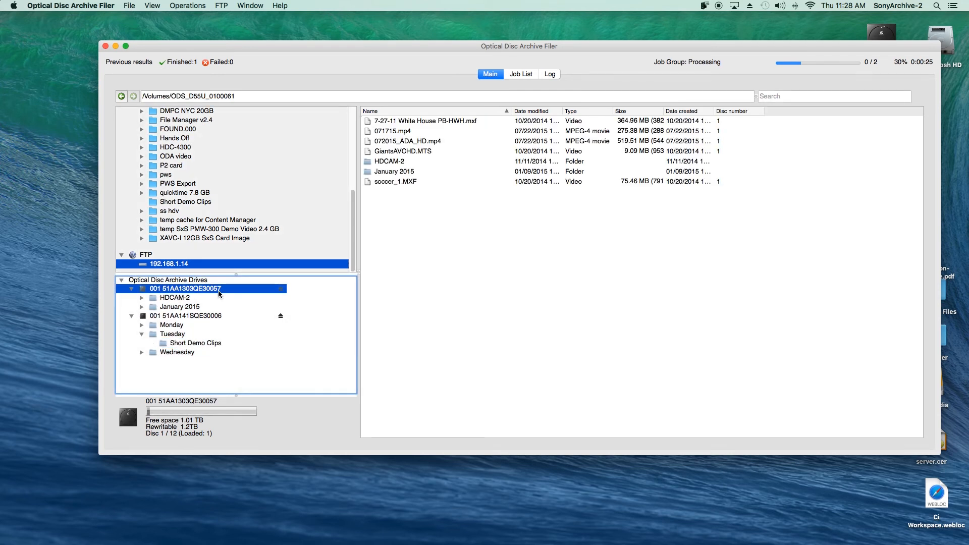
{"action": "left_click", "coordinate": [182, 306]}
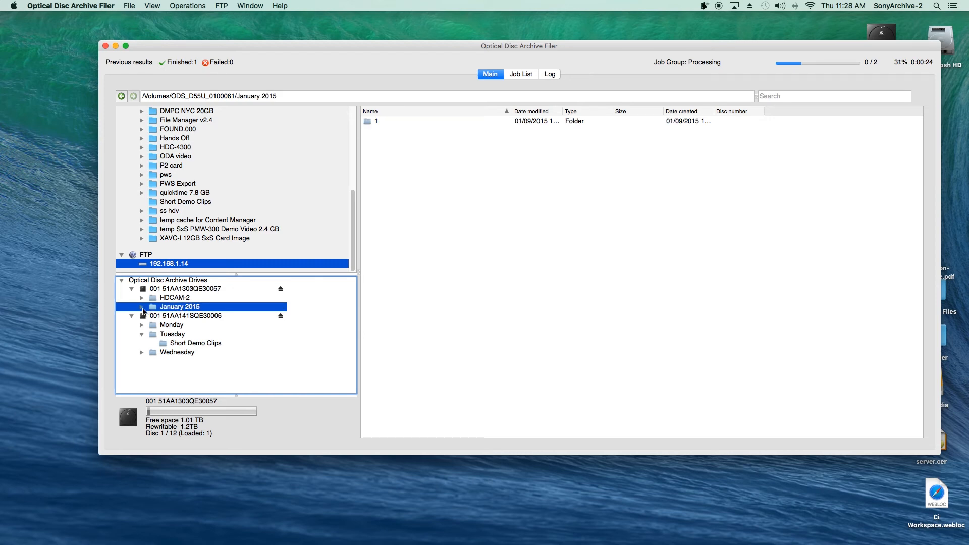
{"action": "left_click", "coordinate": [143, 307]}
{"action": "left_click", "coordinate": [182, 316]}
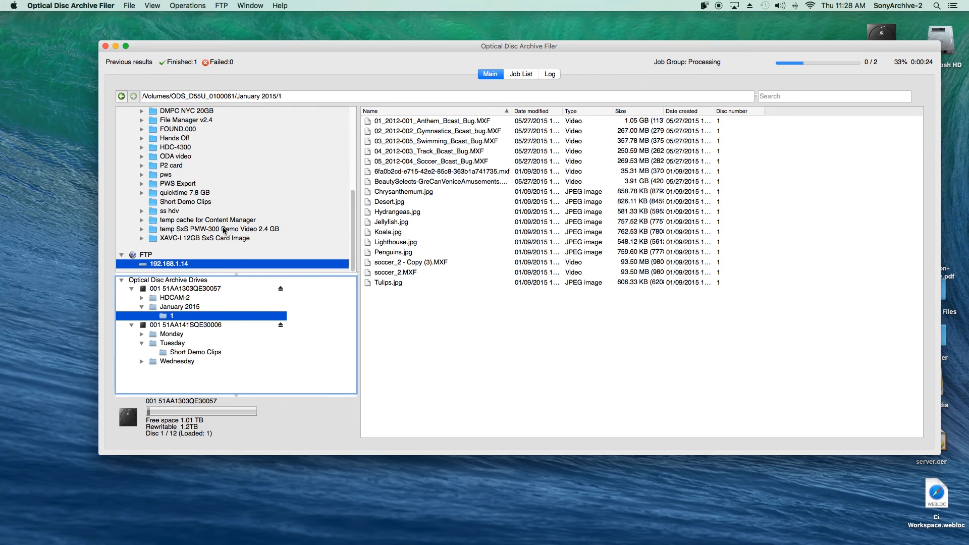
Browse the folders on the Steve Media drive and open its clips folder as the retrieval destination.
{"action": "left_click_drag", "start_coordinate": [354, 226], "coordinate": [356, 137]}
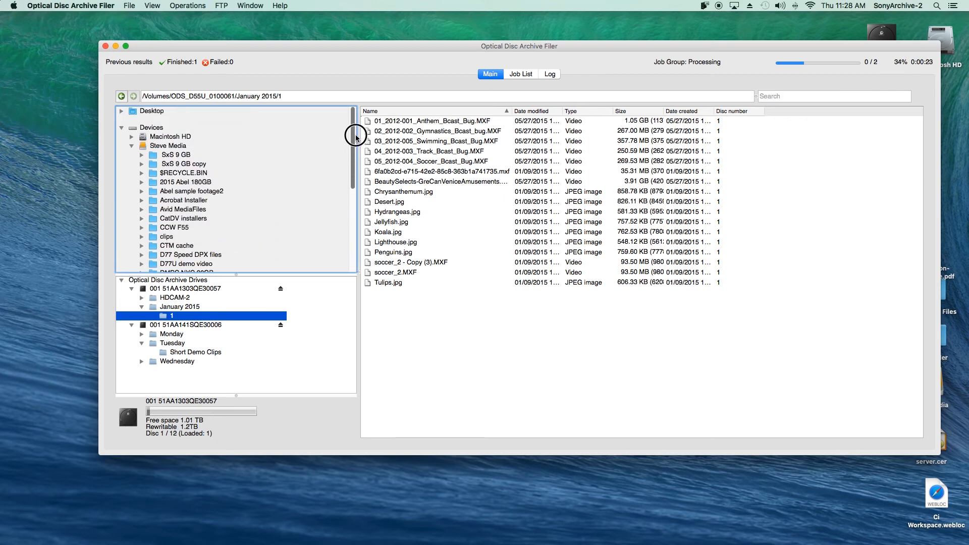
{"action": "left_click", "coordinate": [168, 147]}
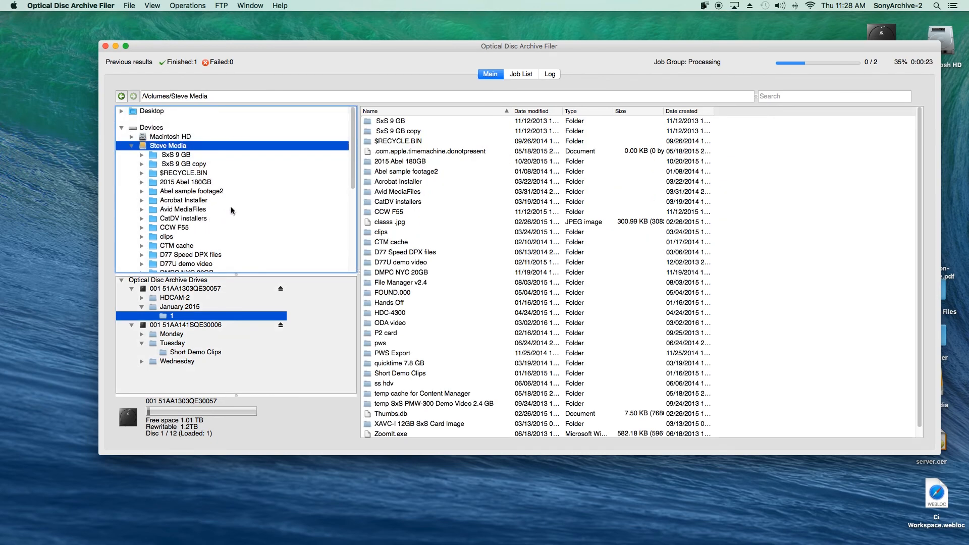
{"action": "scroll", "coordinate": [231, 210], "scroll_direction": "down", "scroll_amount": 2}
{"action": "scroll", "coordinate": [231, 210], "scroll_direction": "down", "scroll_amount": 2}
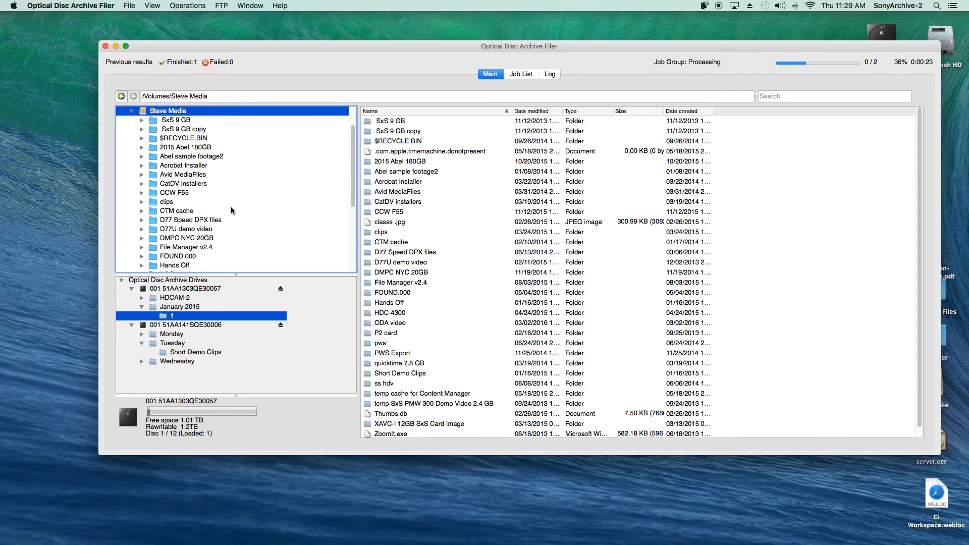
{"action": "left_click", "coordinate": [180, 112]}
{"action": "left_click", "coordinate": [182, 127]}
{"action": "scroll", "coordinate": [237, 189], "scroll_direction": "up", "scroll_amount": 2}
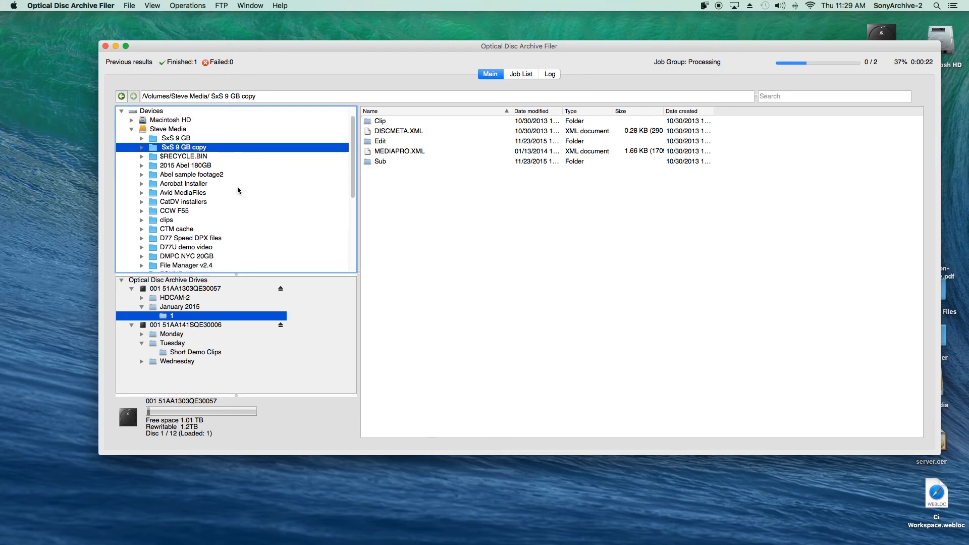
{"action": "scroll", "coordinate": [237, 190], "scroll_direction": "down", "scroll_amount": 6}
{"action": "scroll", "coordinate": [237, 190], "scroll_direction": "up", "scroll_amount": 1}
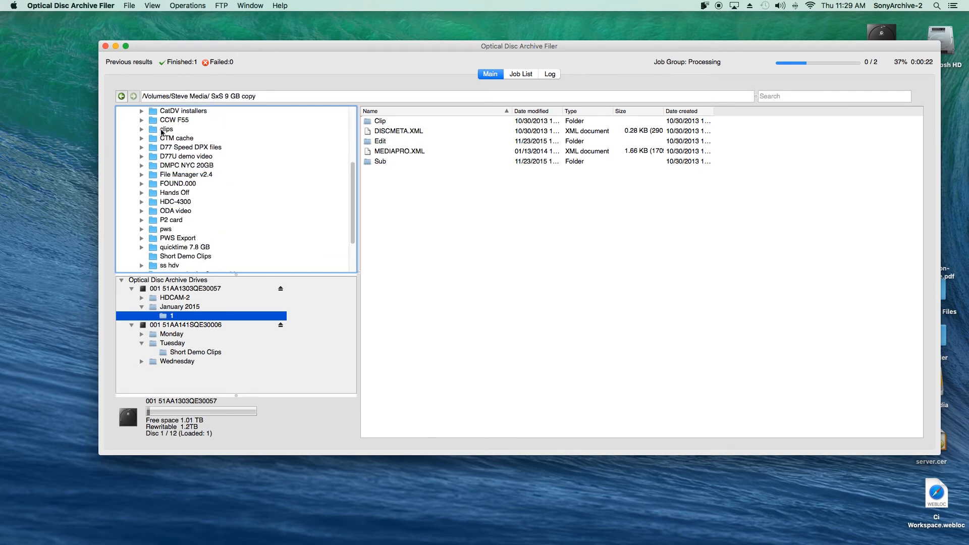
{"action": "left_click", "coordinate": [164, 130]}
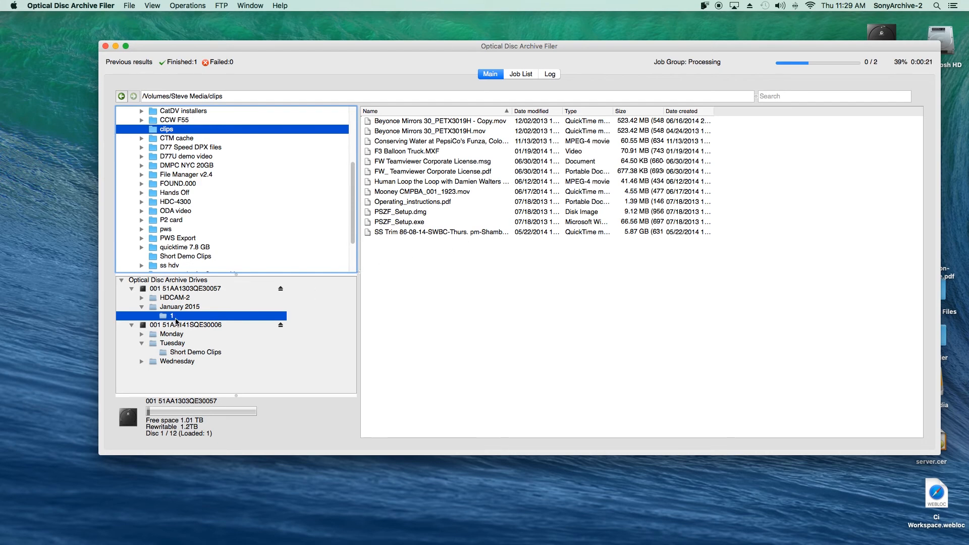
Retrieve Hydrangeas.jpg through Lighthouse.jpg from January 2015's folder 1 to Steve Media's clips folder, confirming the job group registration.
{"action": "left_click", "coordinate": [175, 319]}
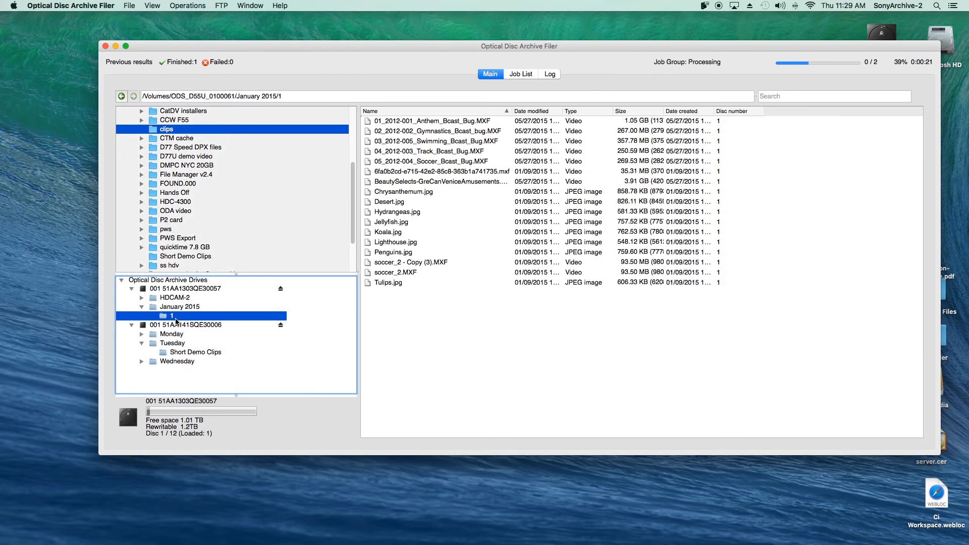
{"action": "left_click", "coordinate": [389, 214]}
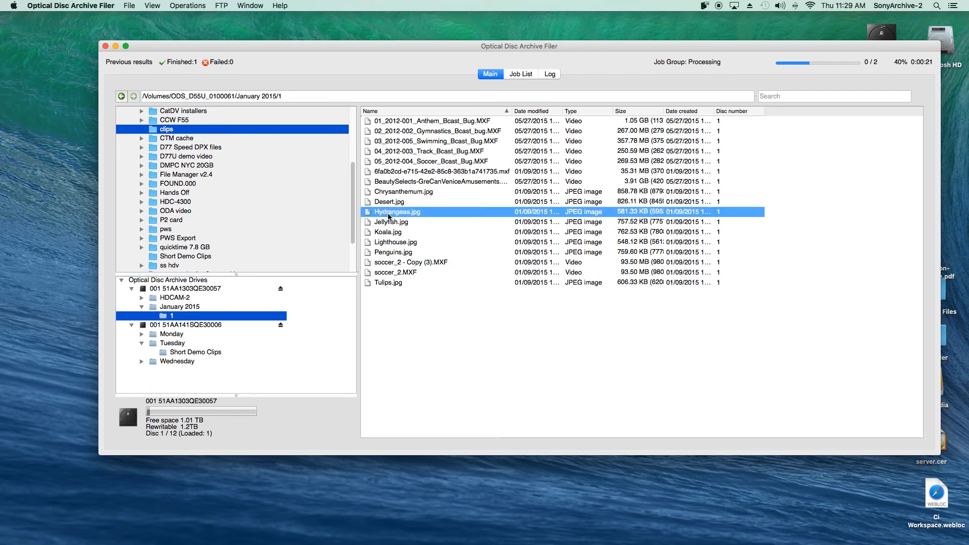
{"action": "left_click", "coordinate": [395, 242], "text": "shift"}
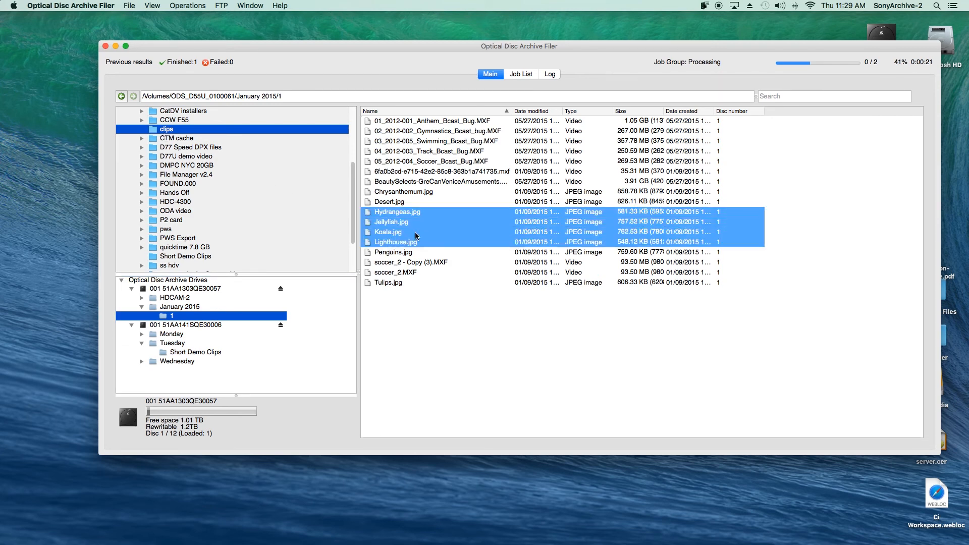
{"action": "left_click_drag", "start_coordinate": [388, 227], "coordinate": [234, 134]}
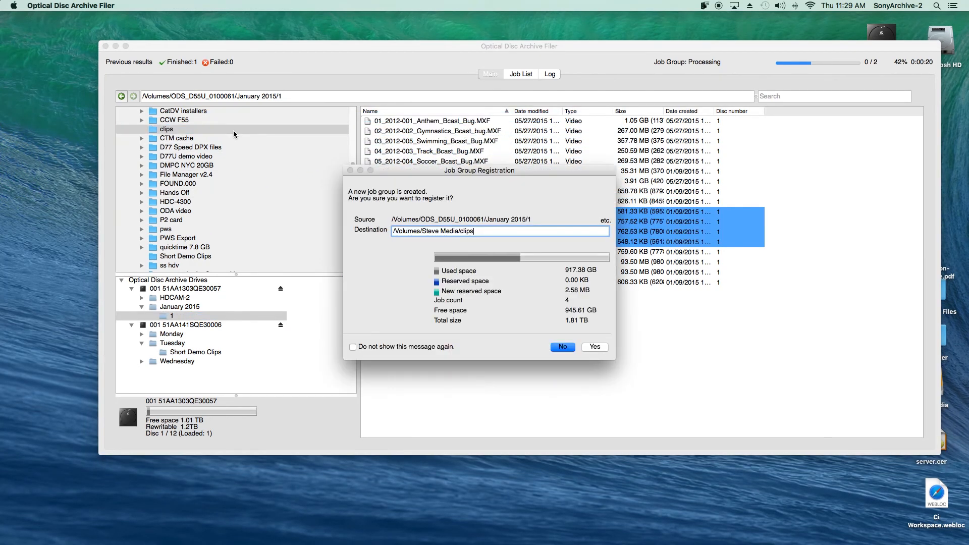
{"action": "left_click", "coordinate": [595, 347]}
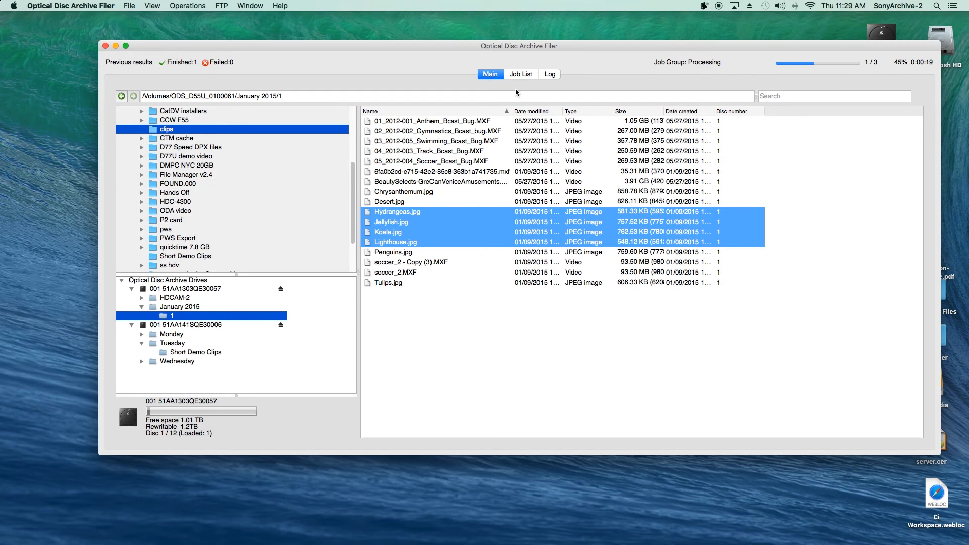
Review the event log, examine the files and their status in job group 37, and return to the full job list.
{"action": "left_click", "coordinate": [521, 74]}
{"action": "left_click", "coordinate": [549, 74]}
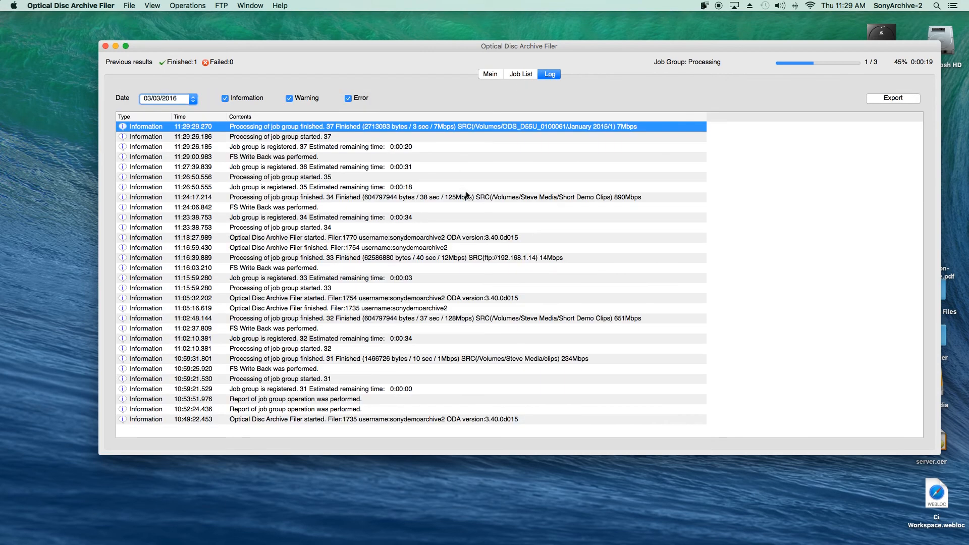
{"action": "left_click", "coordinate": [520, 74]}
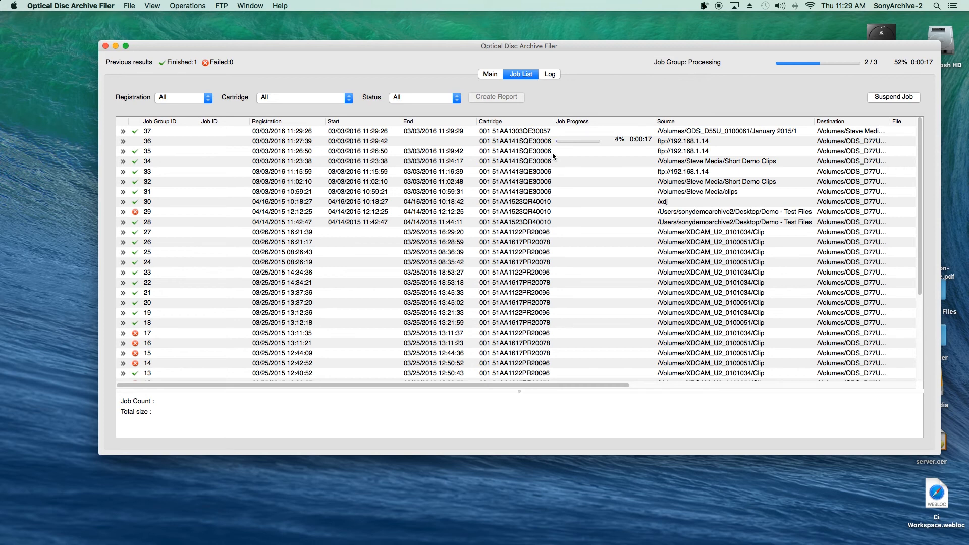
{"action": "left_click", "coordinate": [123, 131]}
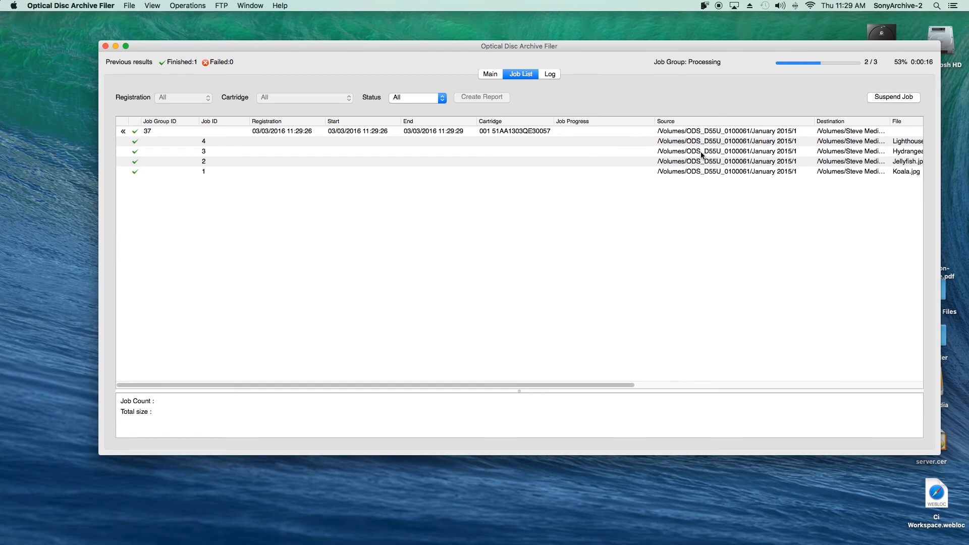
{"action": "left_click_drag", "start_coordinate": [555, 384], "coordinate": [791, 385]}
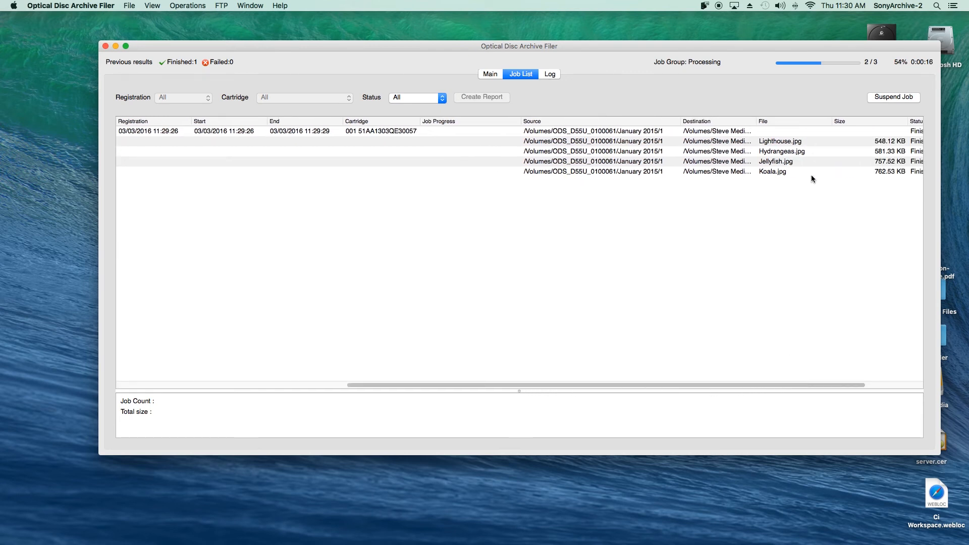
{"action": "left_click_drag", "start_coordinate": [709, 384], "coordinate": [421, 389]}
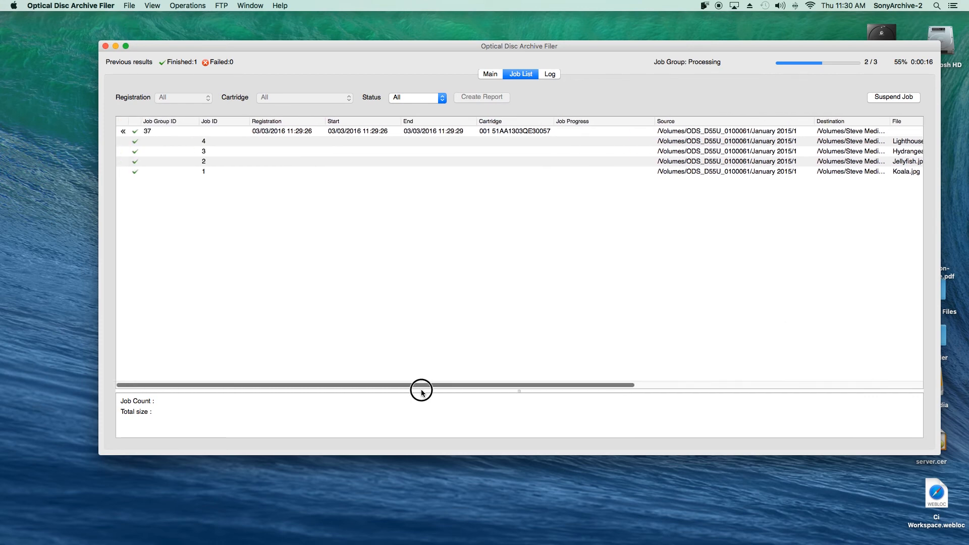
{"action": "left_click", "coordinate": [124, 131]}
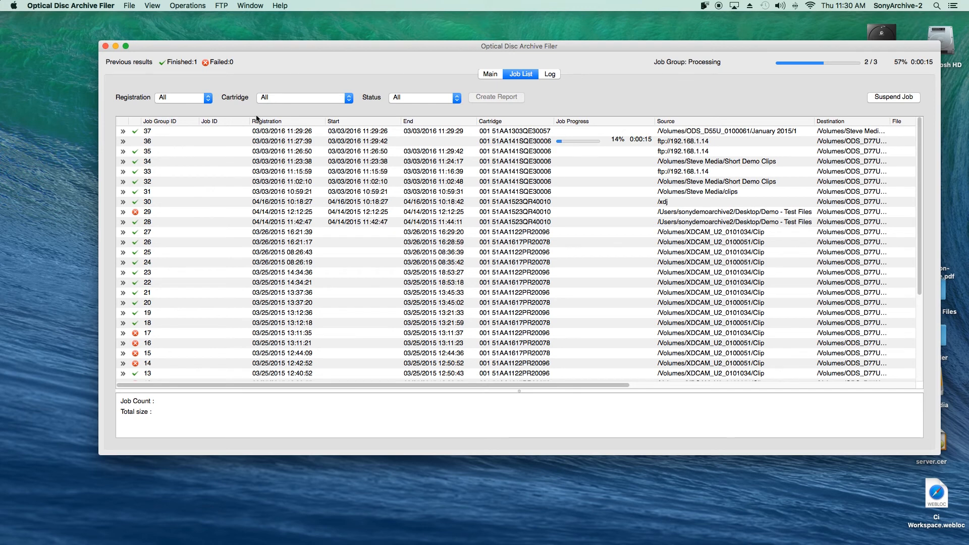
Display the retrieved images in Steve Media's clips folder and eject cartridge 001 51AA1303QE30057.
{"action": "left_click", "coordinate": [490, 75]}
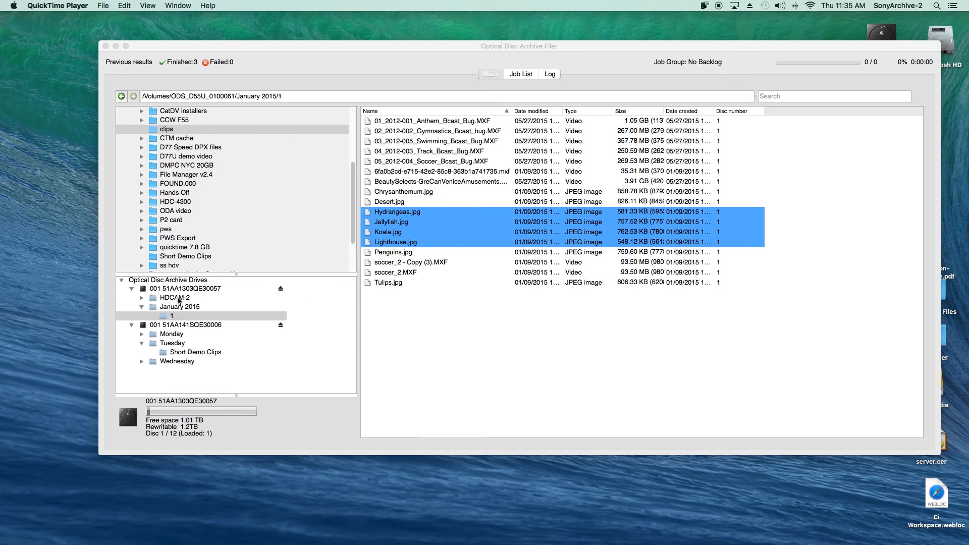
{"action": "left_click", "coordinate": [171, 131]}
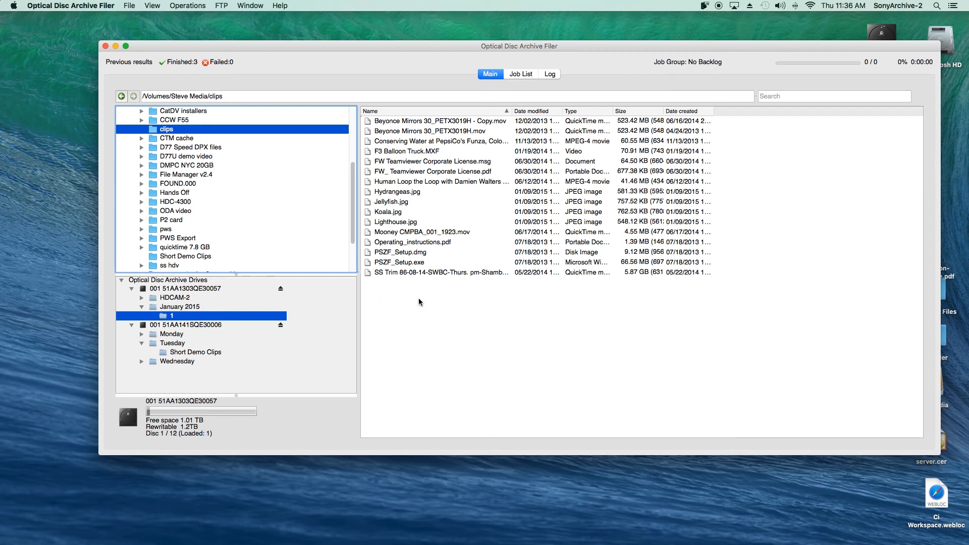
{"action": "left_click", "coordinate": [281, 290]}
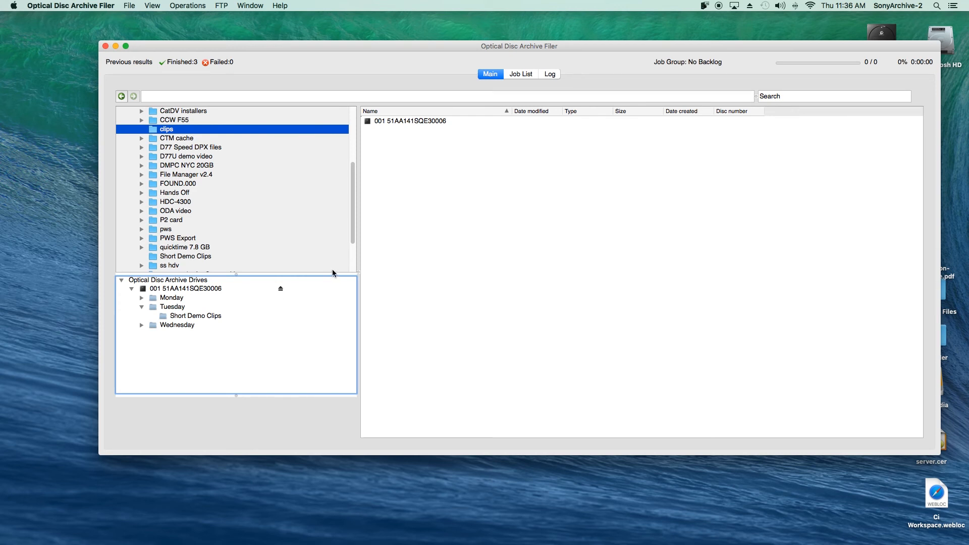
Show the root contents of cartridge 001 51AA141SQE30006, and check the job list and event log.
{"action": "left_click", "coordinate": [174, 288]}
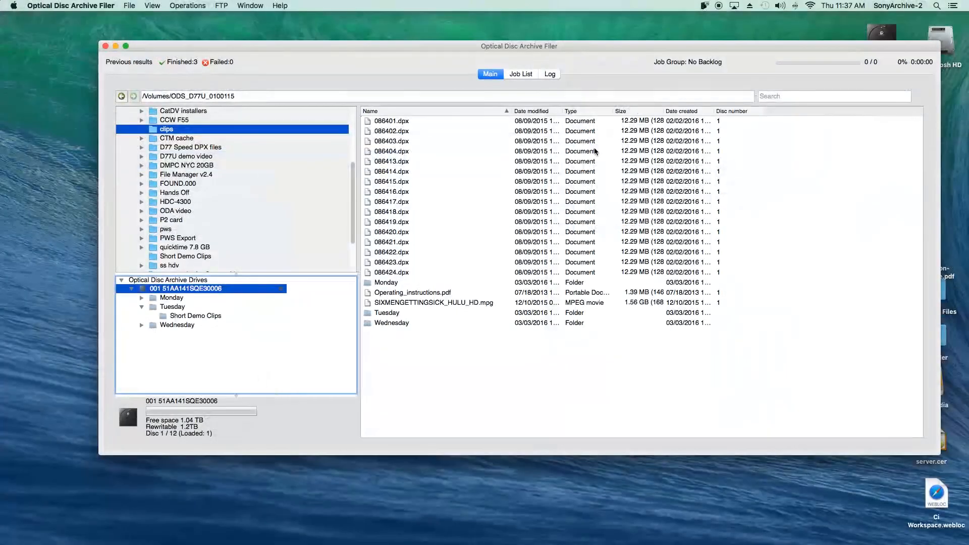
{"action": "left_click", "coordinate": [520, 74]}
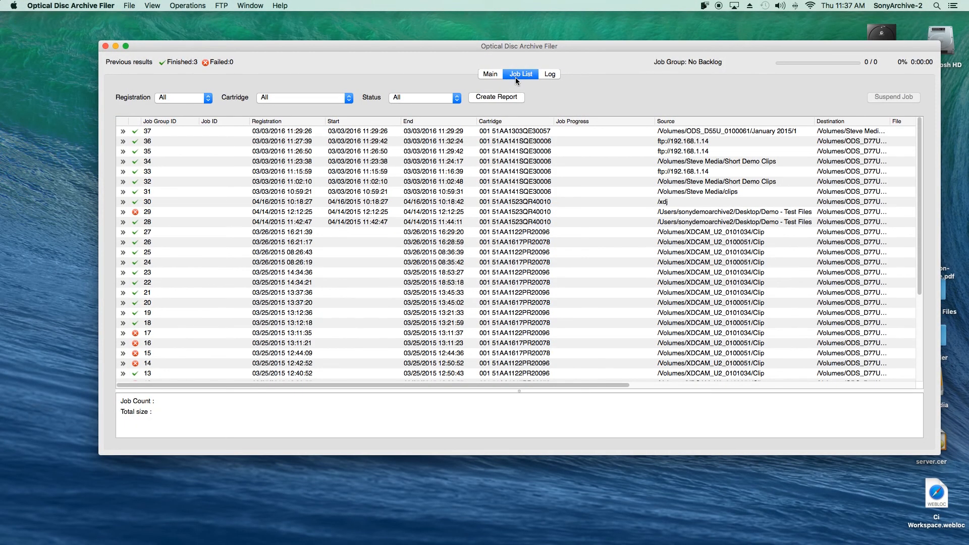
{"action": "left_click", "coordinate": [549, 74]}
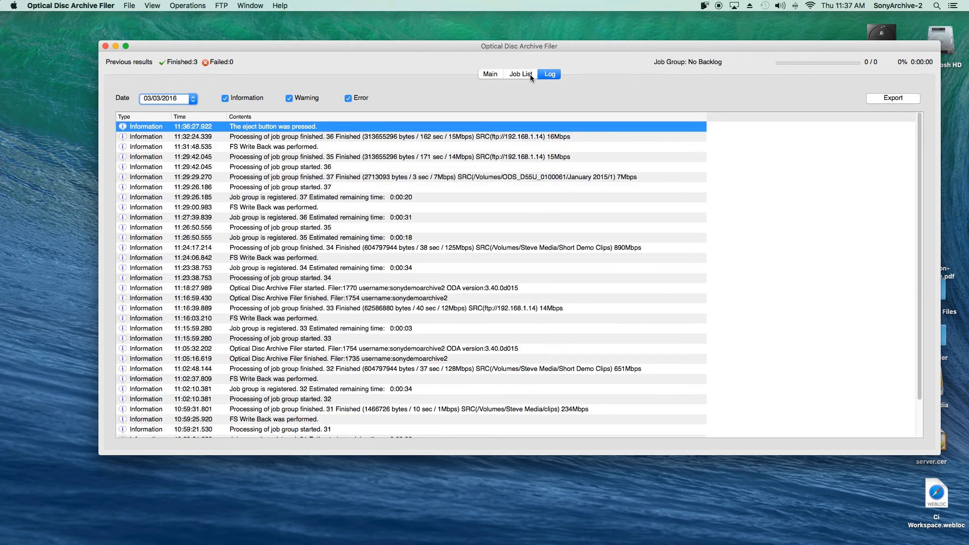
Filter the job list to registration date 03/03/2016, declining the unfiltered report and leaving the cartridge and status filters at All.
{"action": "left_click", "coordinate": [524, 75]}
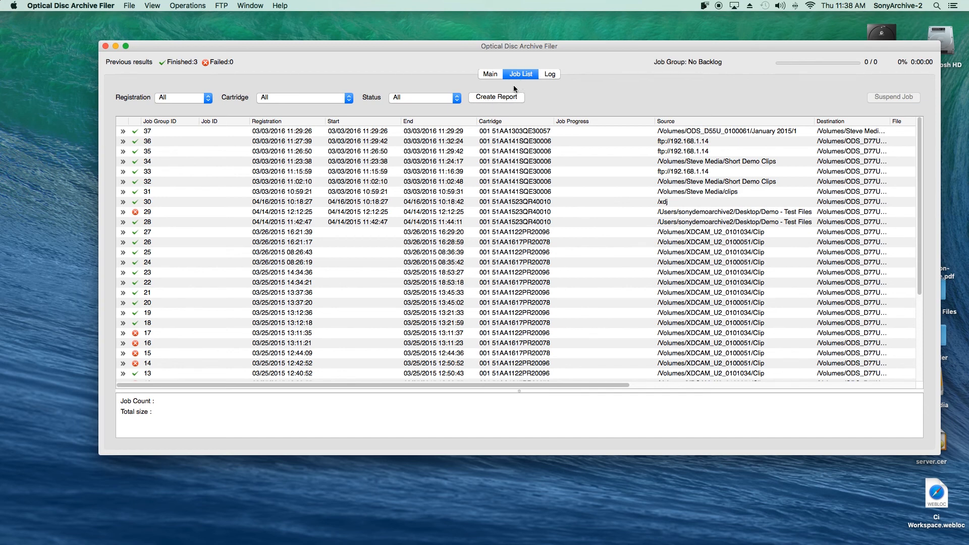
{"action": "left_click", "coordinate": [493, 98]}
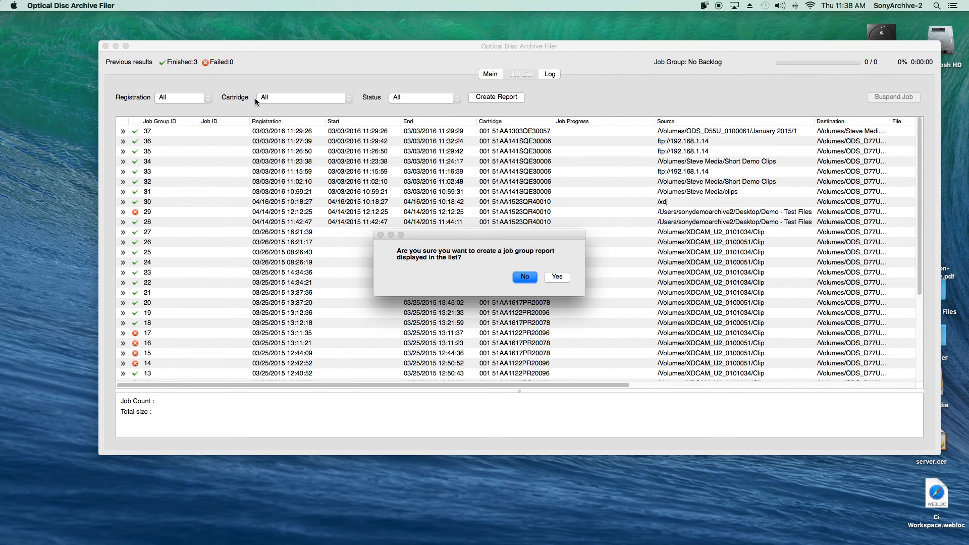
{"action": "left_click", "coordinate": [525, 276]}
{"action": "left_click", "coordinate": [207, 99]}
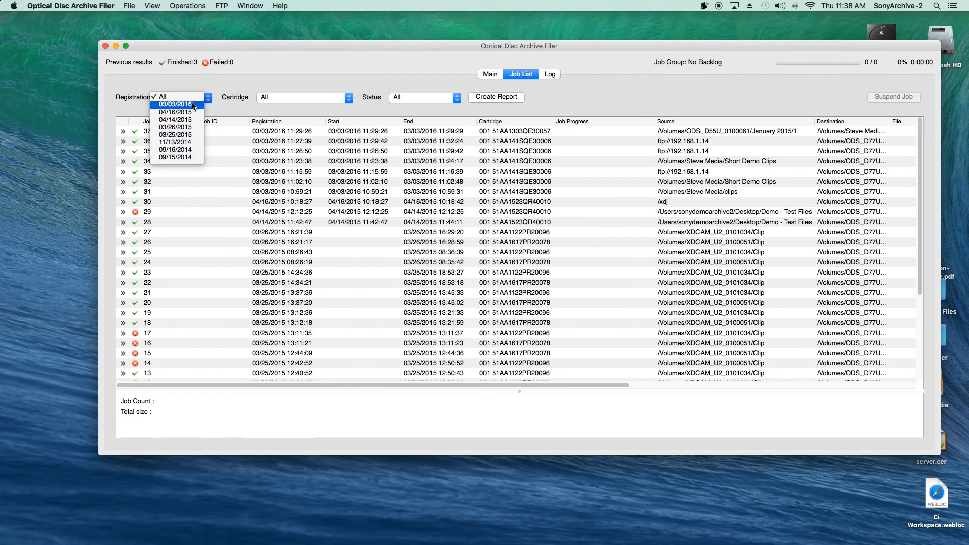
{"action": "left_click", "coordinate": [192, 105]}
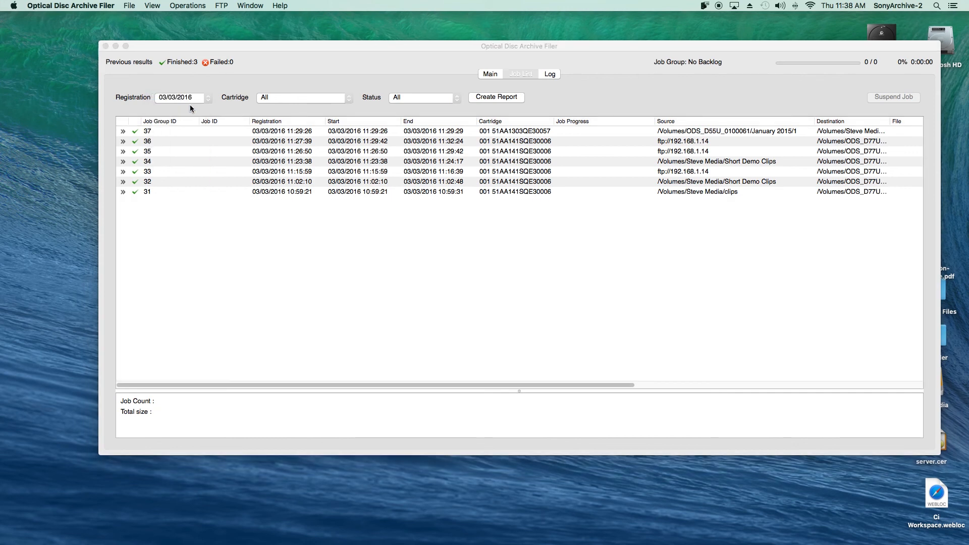
{"action": "left_click", "coordinate": [348, 100]}
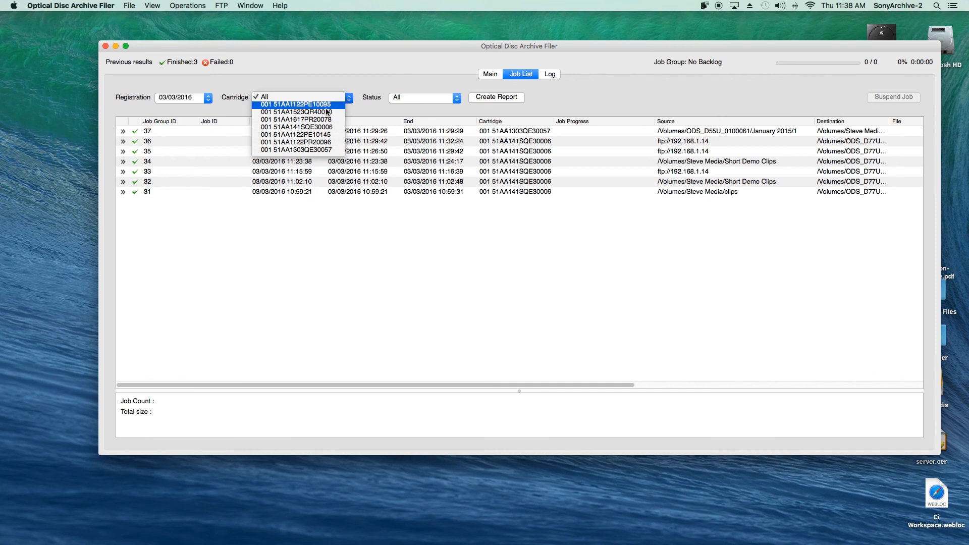
{"action": "left_click", "coordinate": [323, 87]}
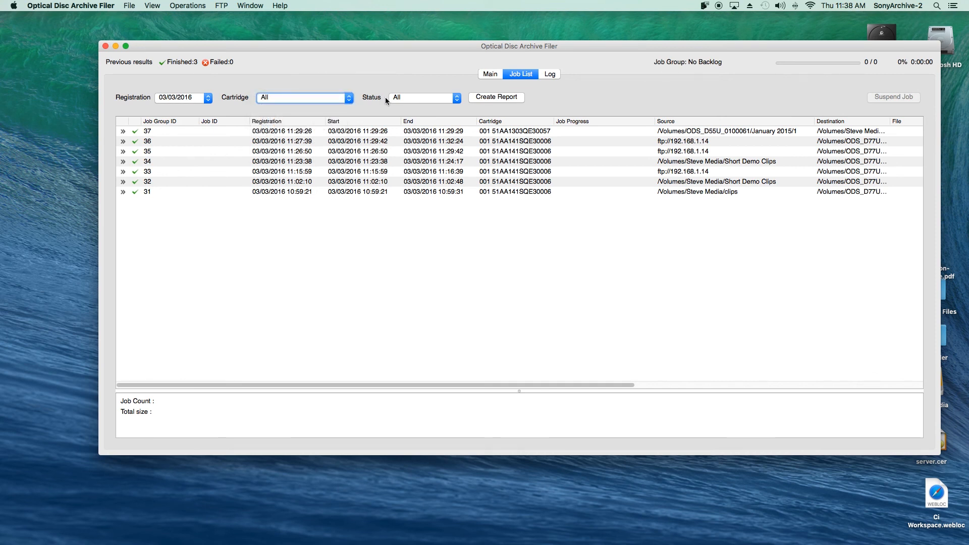
{"action": "left_click", "coordinate": [457, 98]}
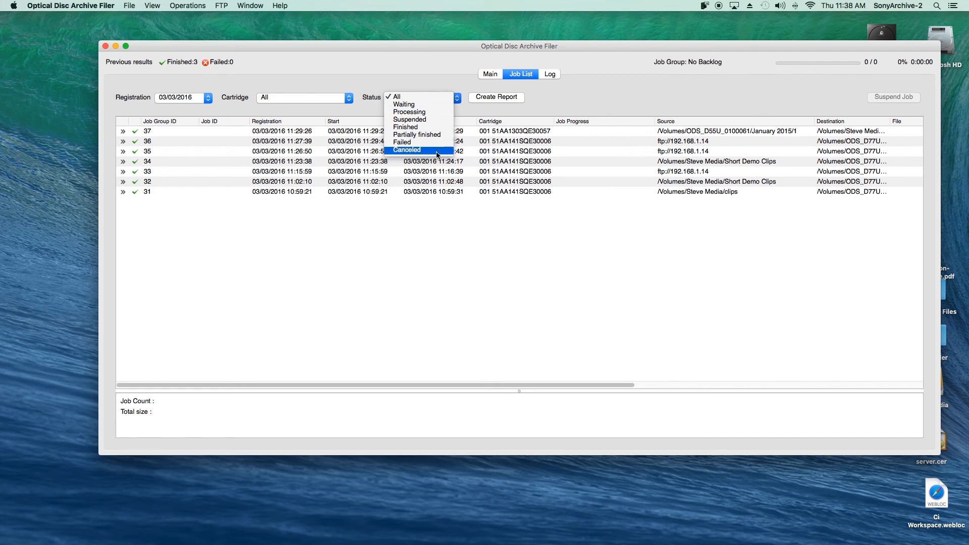
{"action": "left_click", "coordinate": [460, 101]}
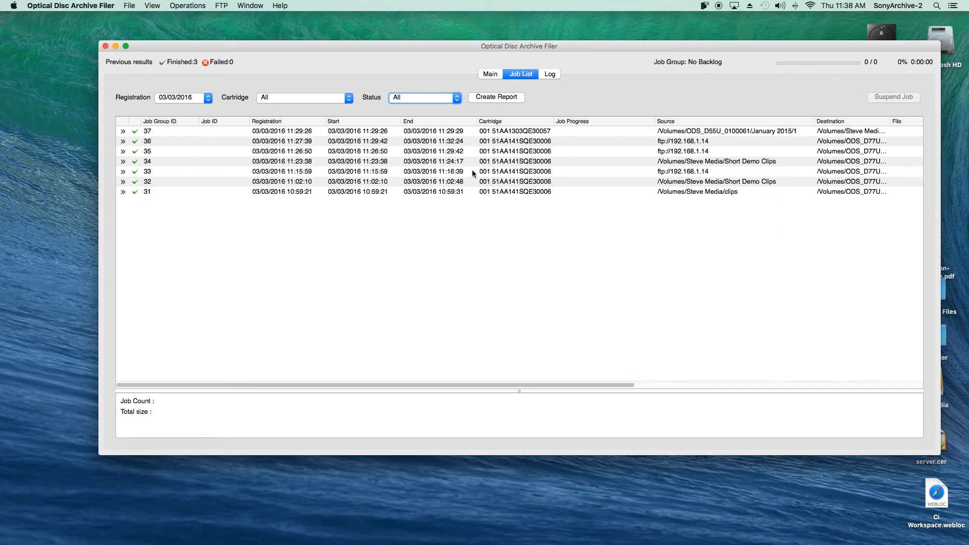
Create a report of the filtered job groups and save it in the home folder as Report_20160303-a.txt.
{"action": "left_click", "coordinate": [498, 96]}
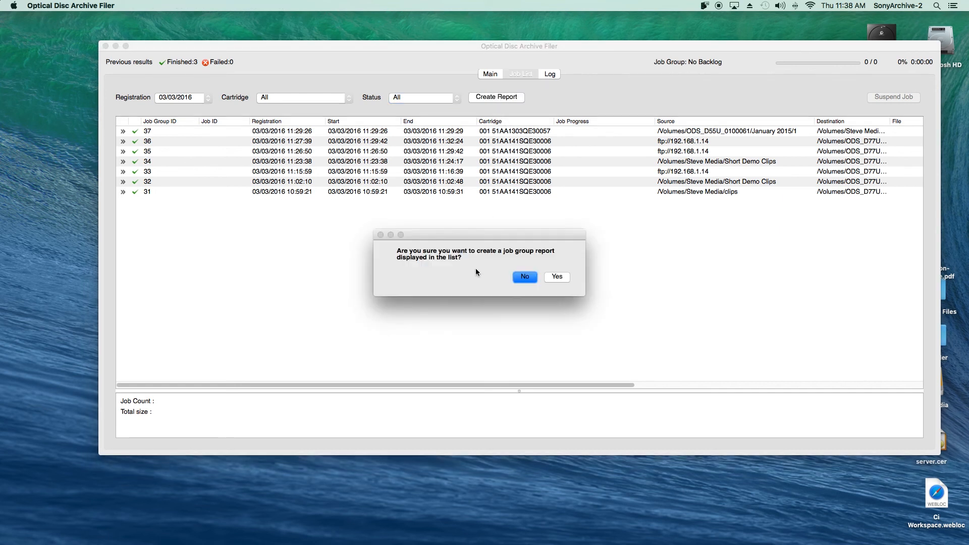
{"action": "left_click_drag", "start_coordinate": [449, 237], "coordinate": [438, 220]}
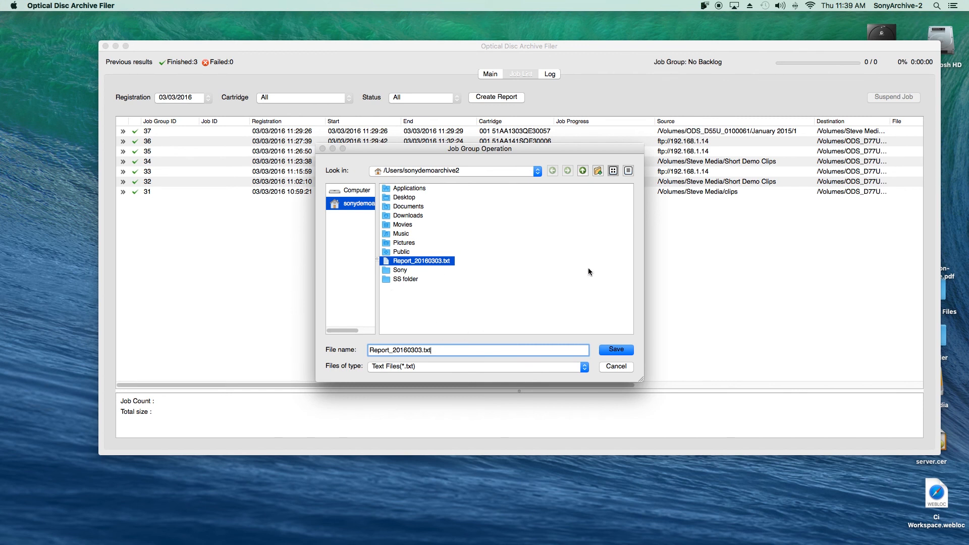
{"action": "type", "text": "-"}
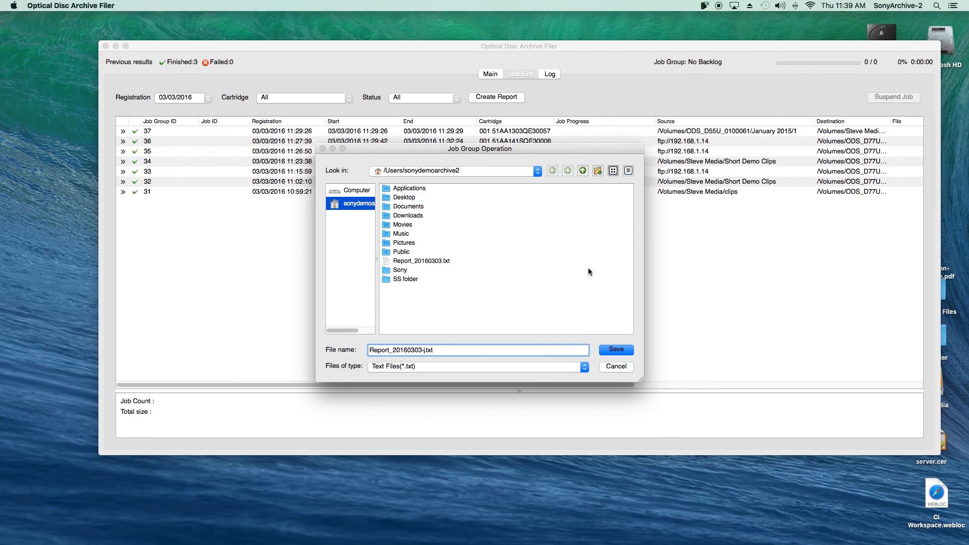
{"action": "type", "text": "a"}
{"action": "left_click", "coordinate": [605, 351]}
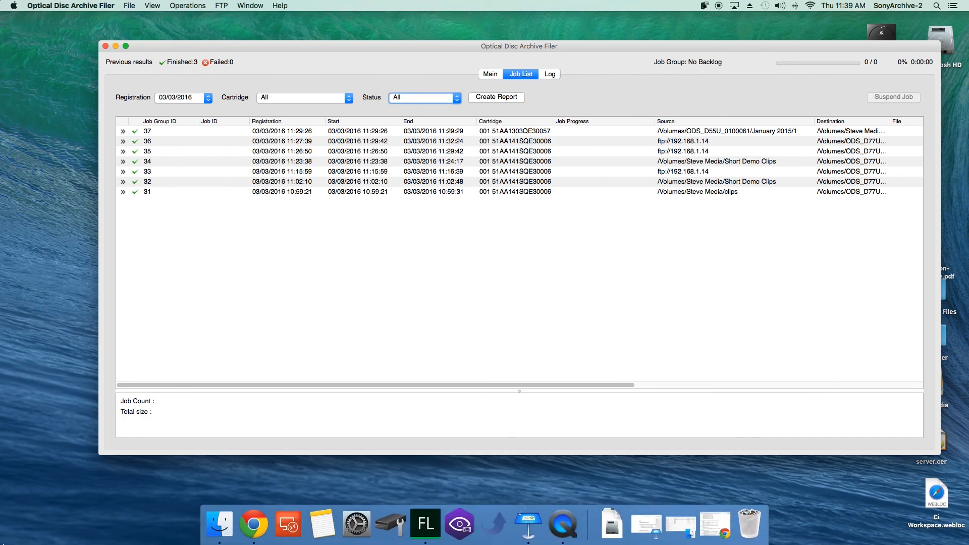
Switch to Finder and open Report_20160303-a.txt from the home folder.
{"action": "left_click", "coordinate": [236, 529]}
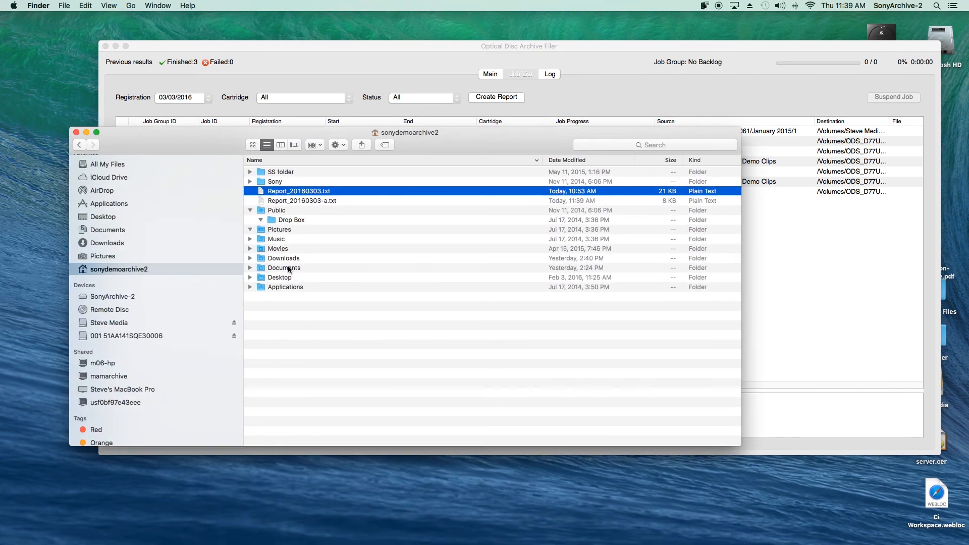
{"action": "left_click", "coordinate": [320, 201]}
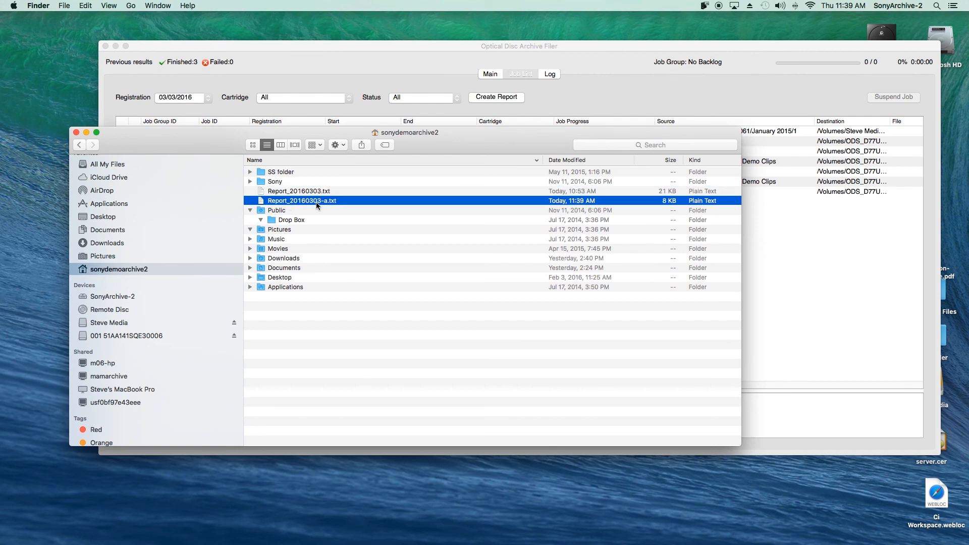
{"action": "double_click", "coordinate": [316, 201]}
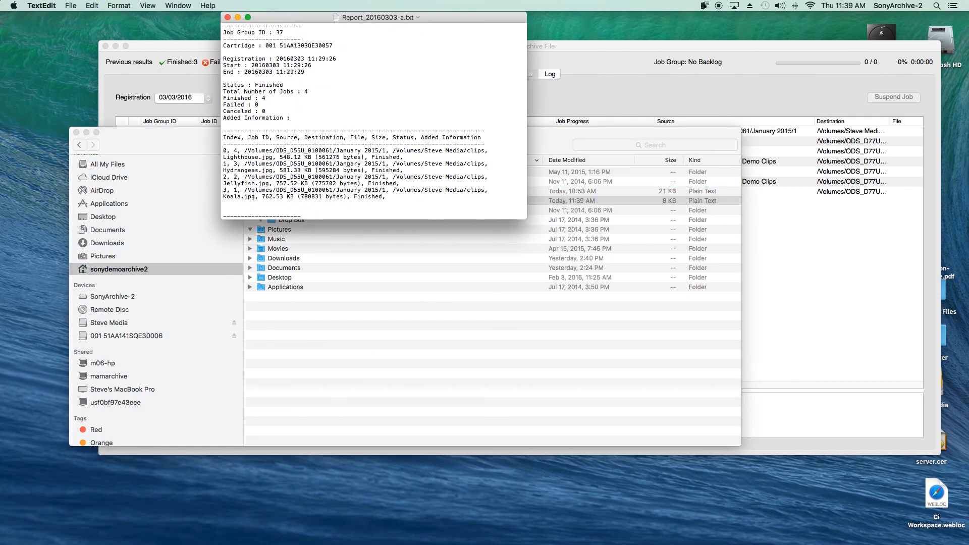
Reposition the report window and widen it so each file entry of job group 37 fits on one line.
{"action": "left_click_drag", "start_coordinate": [288, 17], "coordinate": [378, 111]}
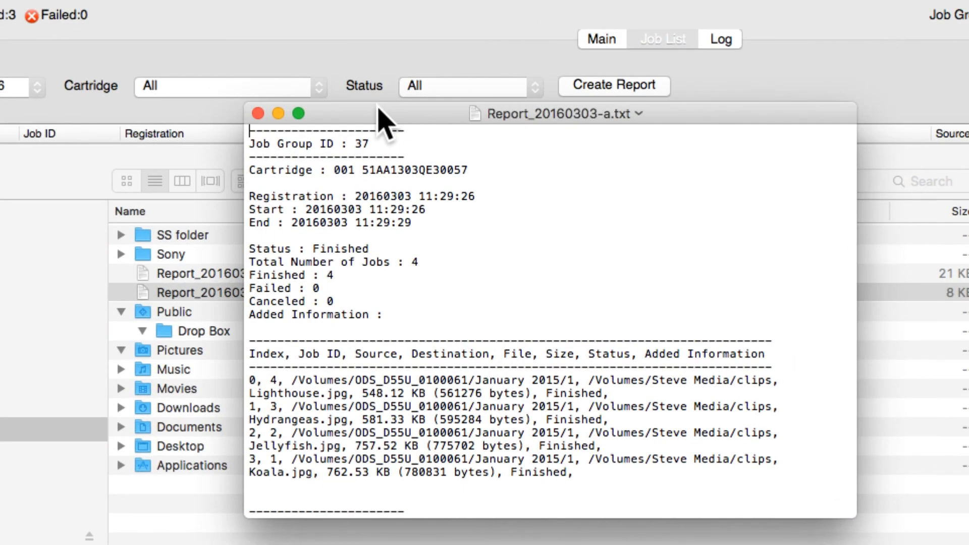
{"action": "left_click", "coordinate": [445, 247]}
{"action": "scroll", "coordinate": [445, 247], "scroll_direction": "down", "scroll_amount": 2}
{"action": "left_click_drag", "start_coordinate": [244, 259], "coordinate": [33, 250]}
{"action": "scroll", "coordinate": [376, 173], "scroll_direction": "up", "scroll_amount": 2}
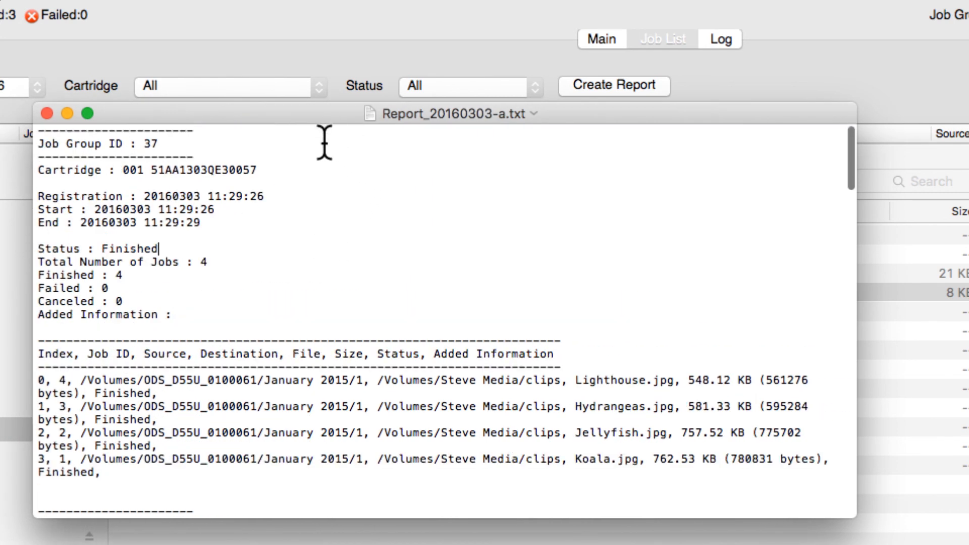
{"action": "left_click_drag", "start_coordinate": [318, 113], "coordinate": [310, 58]}
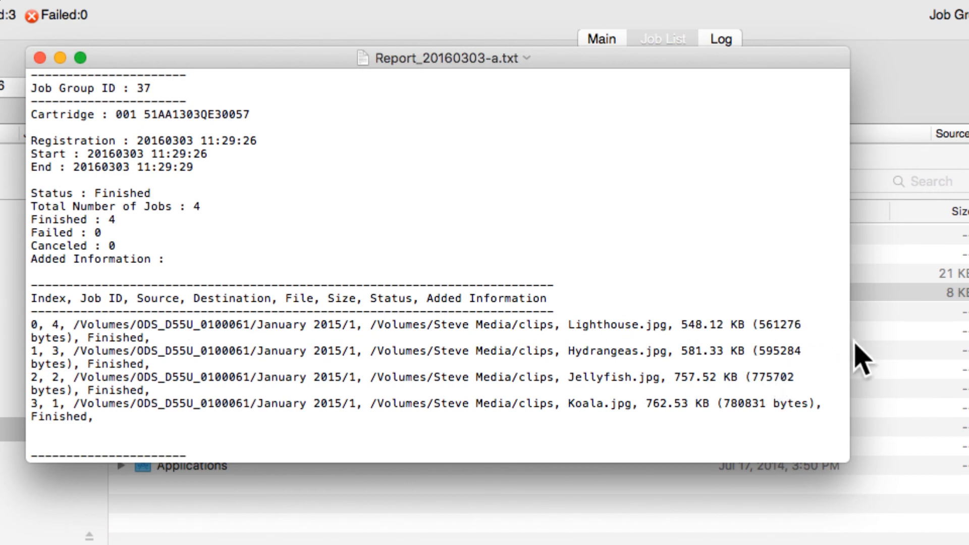
{"action": "left_click_drag", "start_coordinate": [851, 317], "coordinate": [939, 312]}
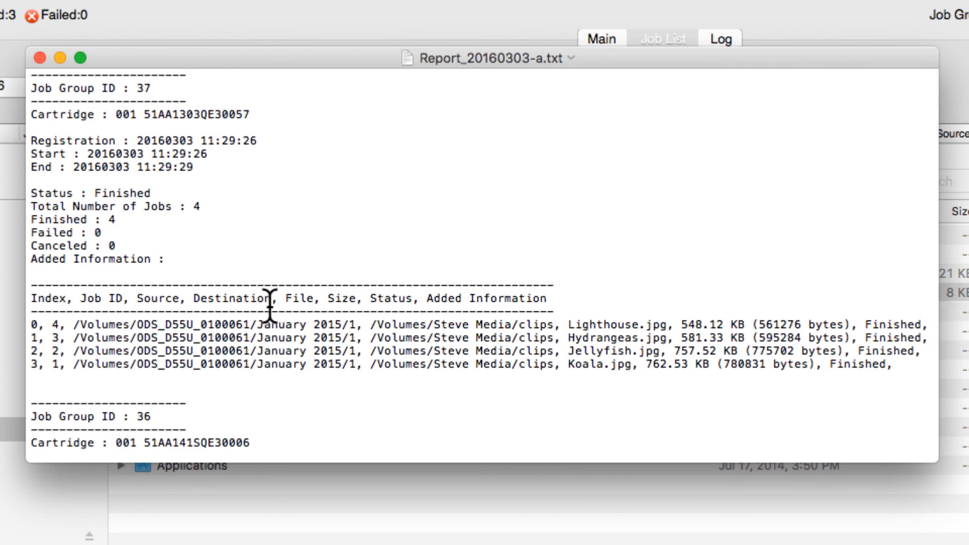
Examine the report's job groups, comparing their cartridge, times, status, job counts and the source, destination and size of each file.
{"action": "scroll", "coordinate": [270, 309], "scroll_direction": "up", "scroll_amount": 1}
{"action": "scroll", "coordinate": [269, 309], "scroll_direction": "down", "scroll_amount": 10}
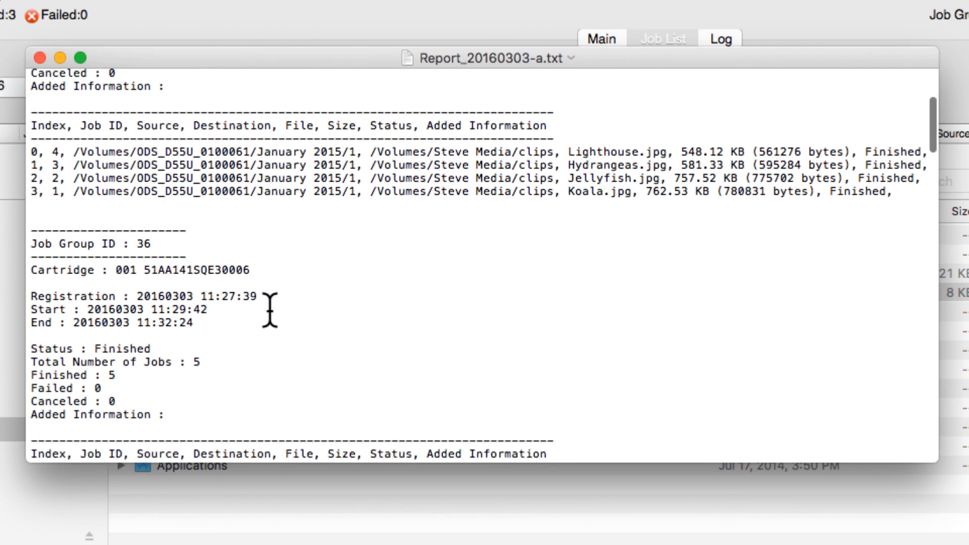
{"action": "scroll", "coordinate": [270, 309], "scroll_direction": "down", "scroll_amount": 1}
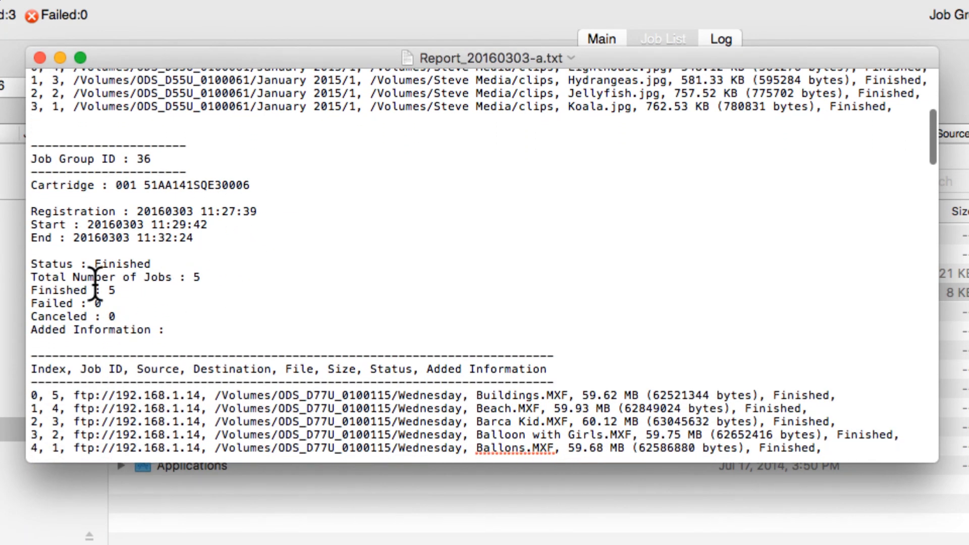
{"action": "scroll", "coordinate": [277, 309], "scroll_direction": "down", "scroll_amount": 8}
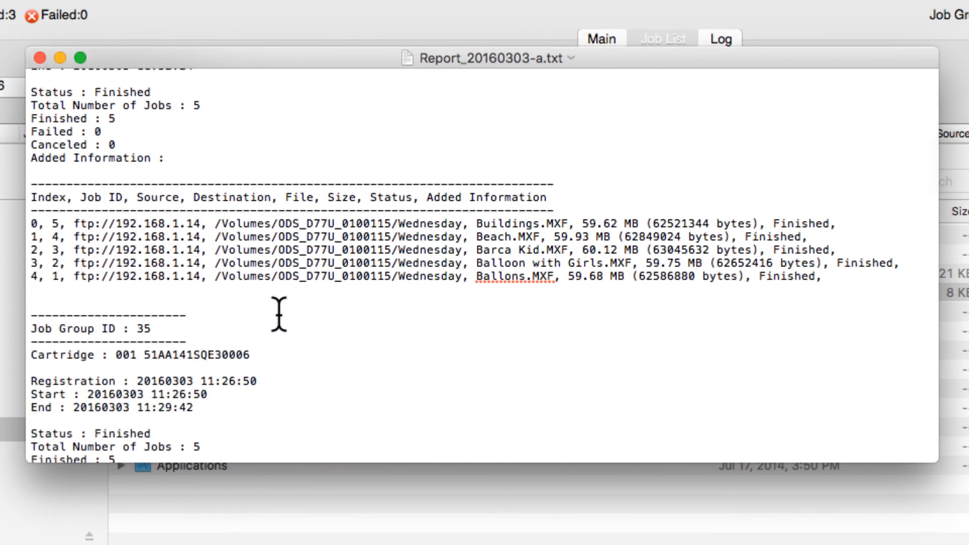
{"action": "scroll", "coordinate": [263, 291], "scroll_direction": "up", "scroll_amount": 2}
{"action": "scroll", "coordinate": [264, 284], "scroll_direction": "up", "scroll_amount": 1}
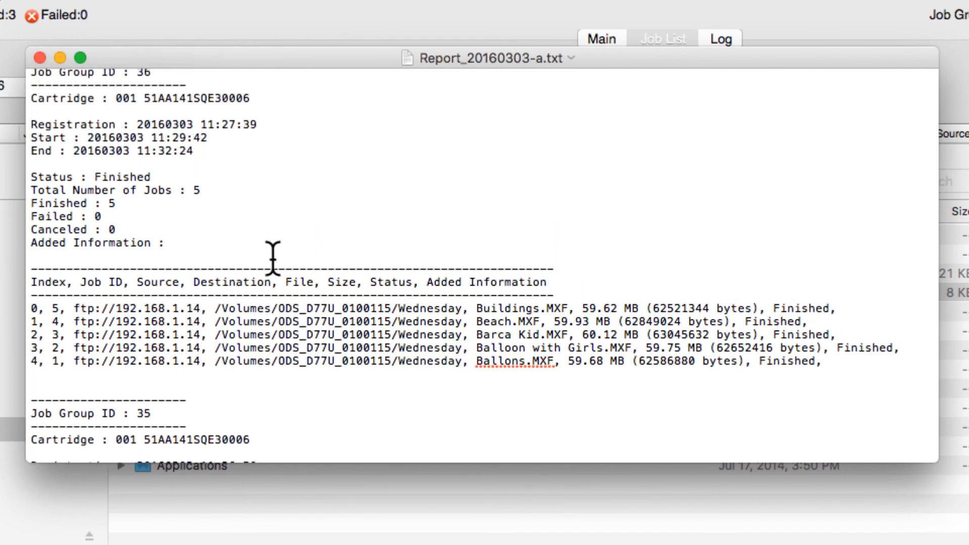
{"action": "scroll", "coordinate": [272, 260], "scroll_direction": "down", "scroll_amount": 1}
{"action": "scroll", "coordinate": [271, 259], "scroll_direction": "down", "scroll_amount": 2}
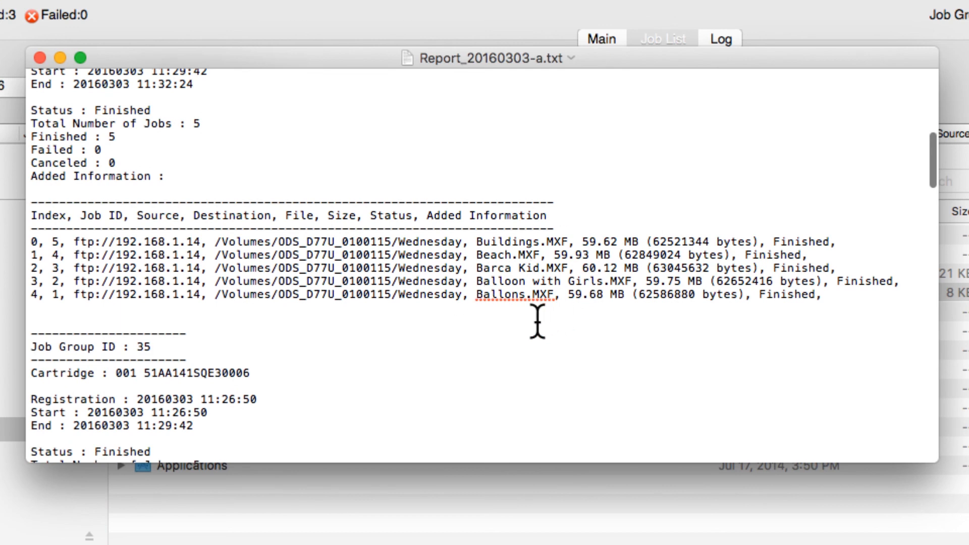
{"action": "scroll", "coordinate": [538, 321], "scroll_direction": "down", "scroll_amount": 1}
{"action": "scroll", "coordinate": [537, 321], "scroll_direction": "down", "scroll_amount": 20}
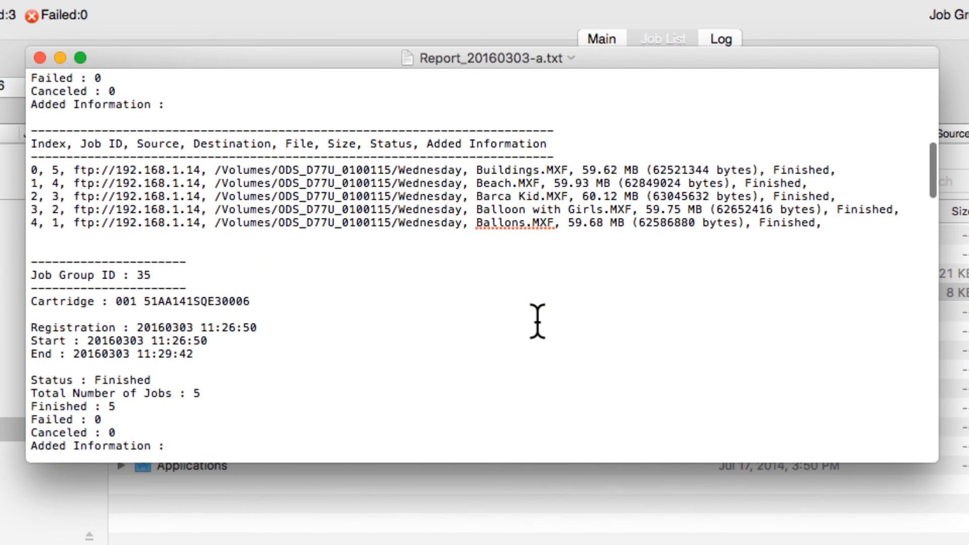
{"action": "scroll", "coordinate": [538, 321], "scroll_direction": "down", "scroll_amount": 10}
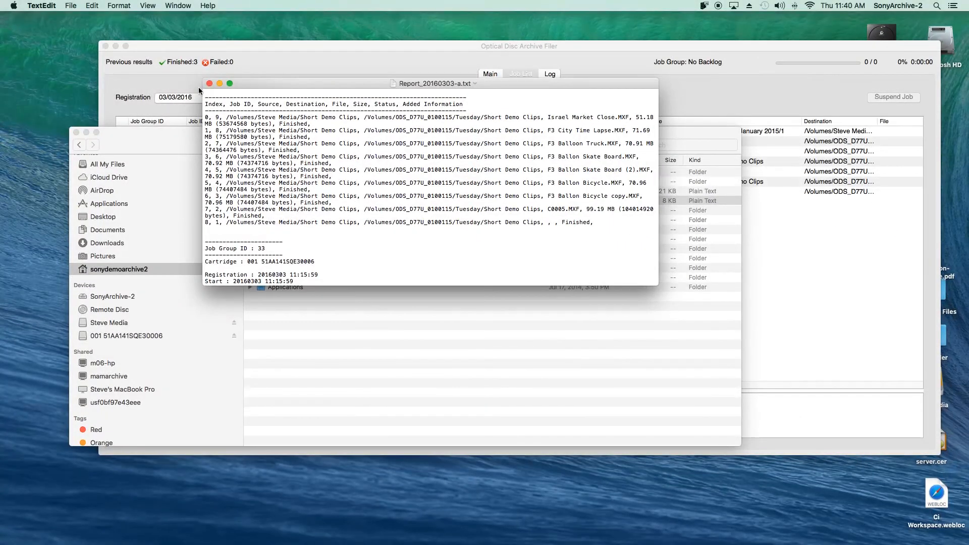
Close the report and minimize the Finder window to return to Optical Disc Archive Filer.
{"action": "left_click", "coordinate": [207, 85]}
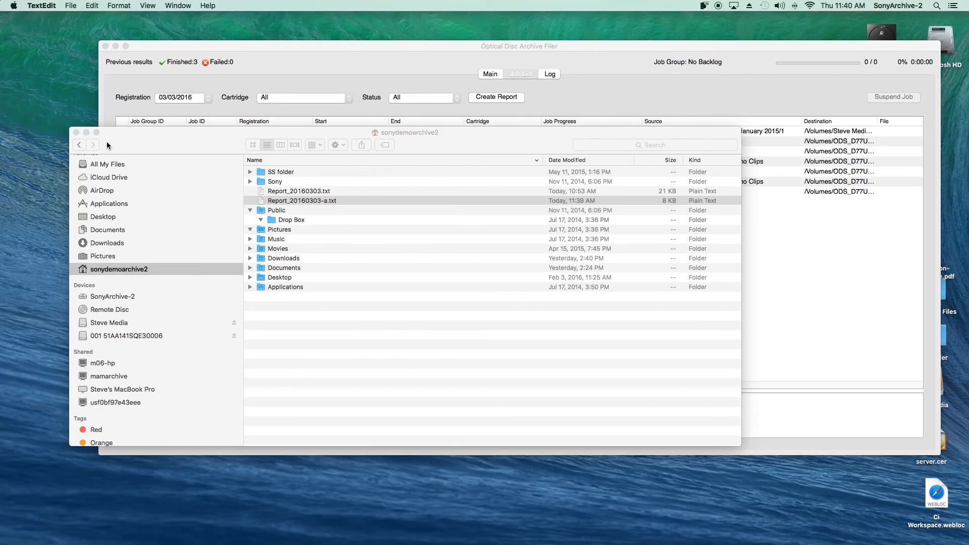
{"action": "left_click", "coordinate": [86, 132]}
{"action": "left_click", "coordinate": [526, 48]}
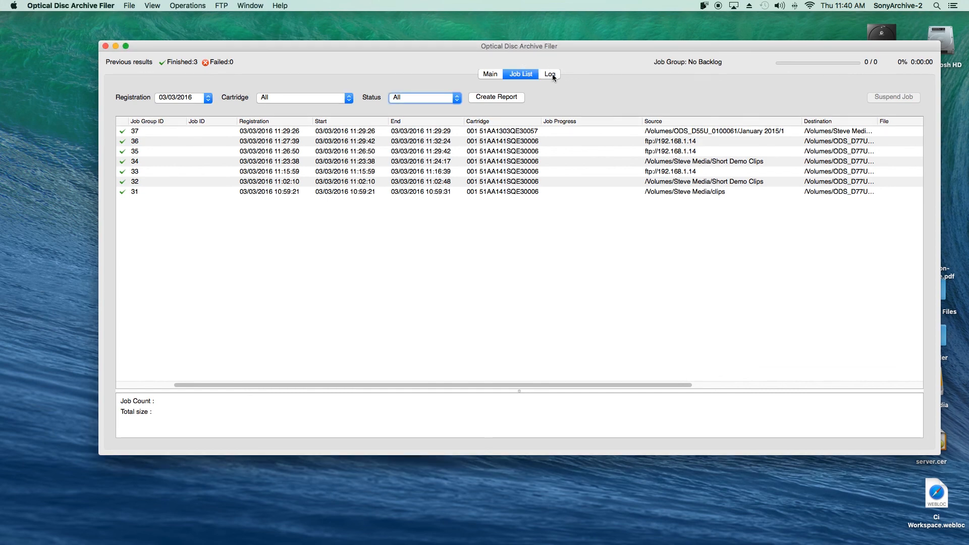
Review the event log and its export option for including the drive log, then decline the export and return to the main file view.
{"action": "left_click", "coordinate": [551, 74]}
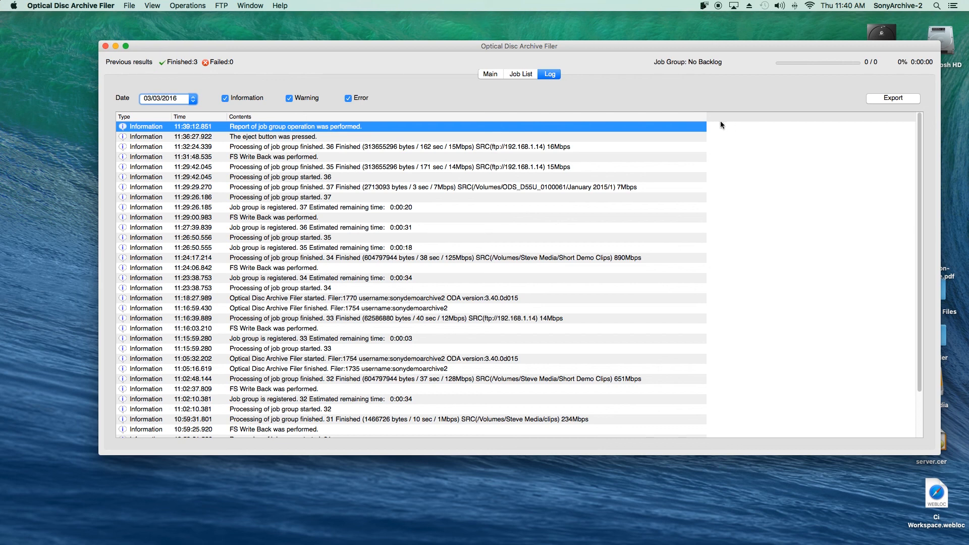
{"action": "left_click", "coordinate": [872, 99]}
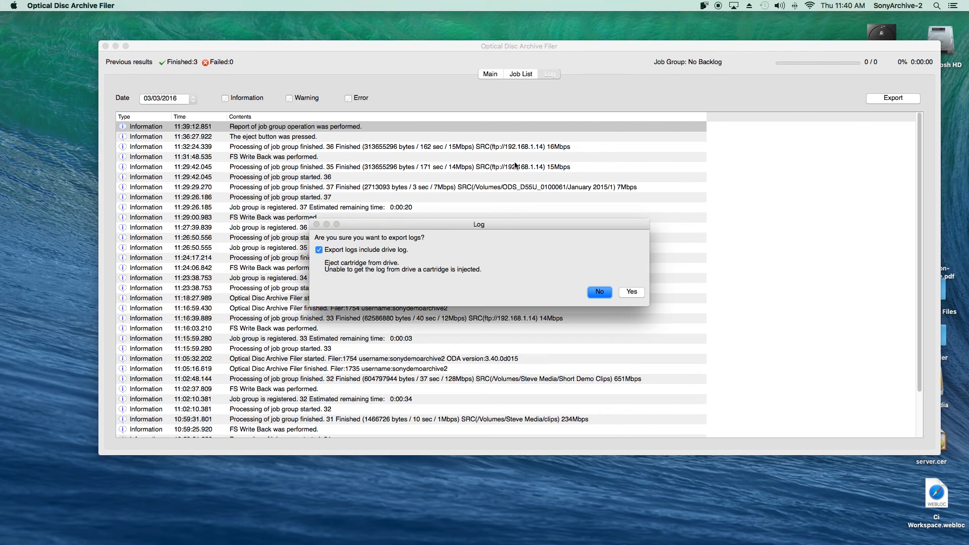
{"action": "left_click_drag", "start_coordinate": [373, 228], "coordinate": [322, 160]}
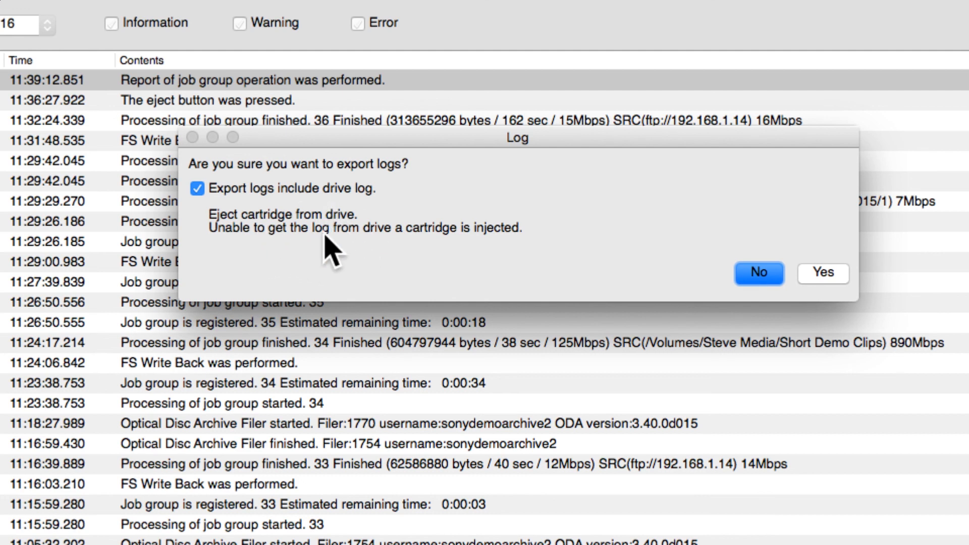
{"action": "left_click", "coordinate": [758, 273]}
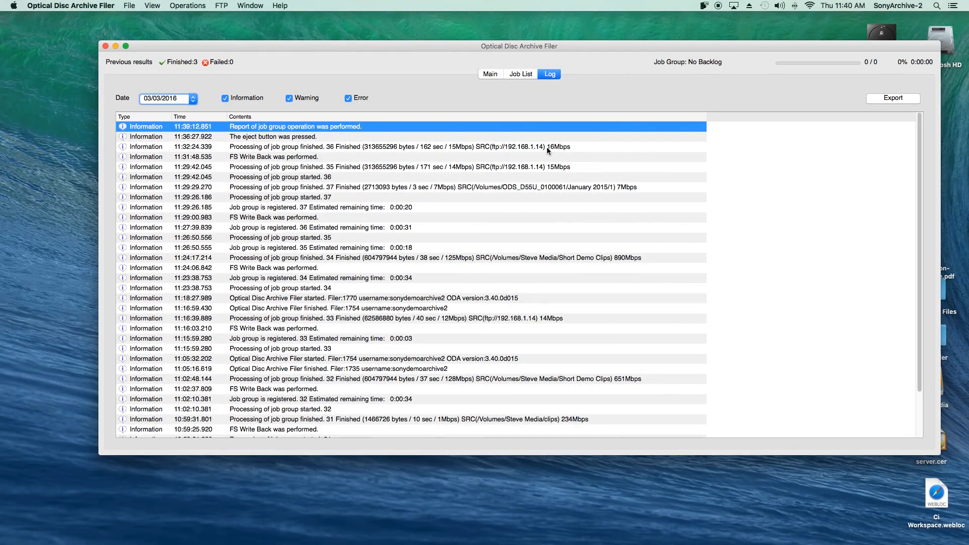
{"action": "left_click", "coordinate": [489, 74]}
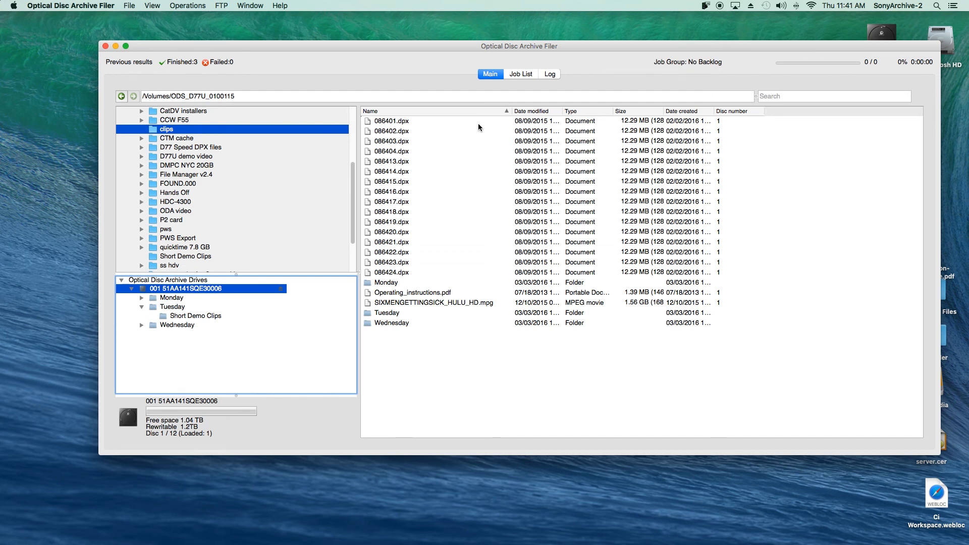